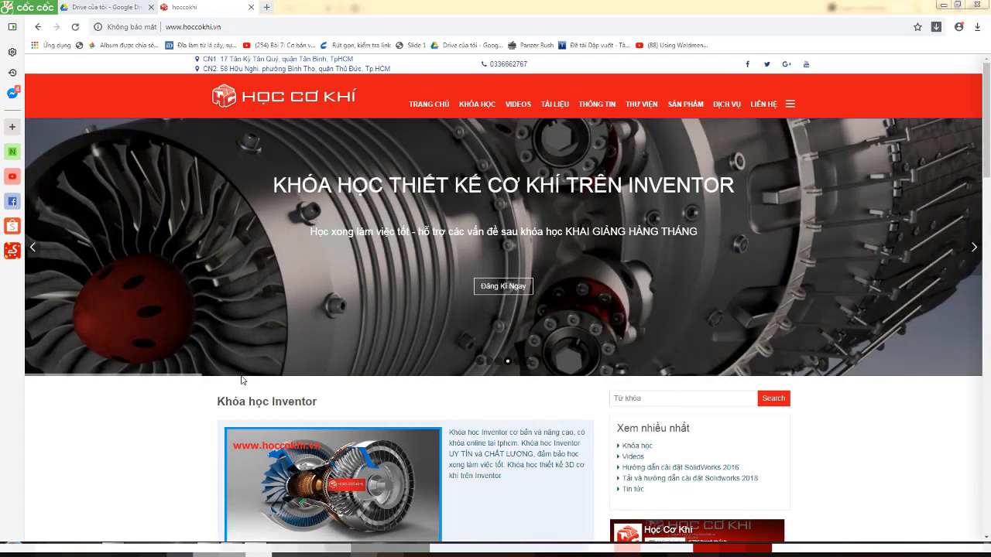
# Scroll down through the hoccokhi.vn course listings and back up to the top.
pyautogui.scroll(-2, 248, 380)
pyautogui.scroll(-1, 276, 380)
pyautogui.scroll(-3, 282, 375)
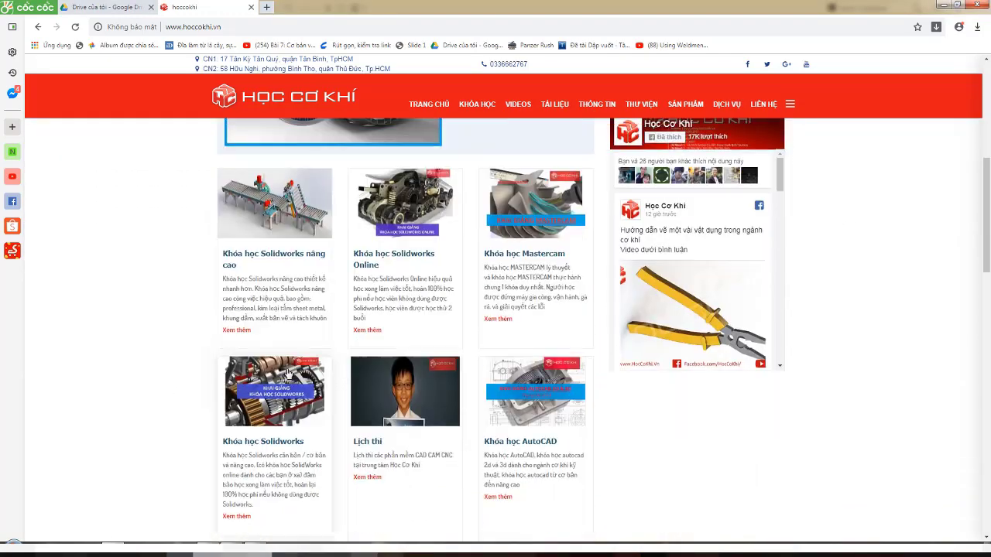
pyautogui.scroll(-2, 293, 371)
pyautogui.scroll(-1, 295, 369)
pyautogui.scroll(-1, 294, 368)
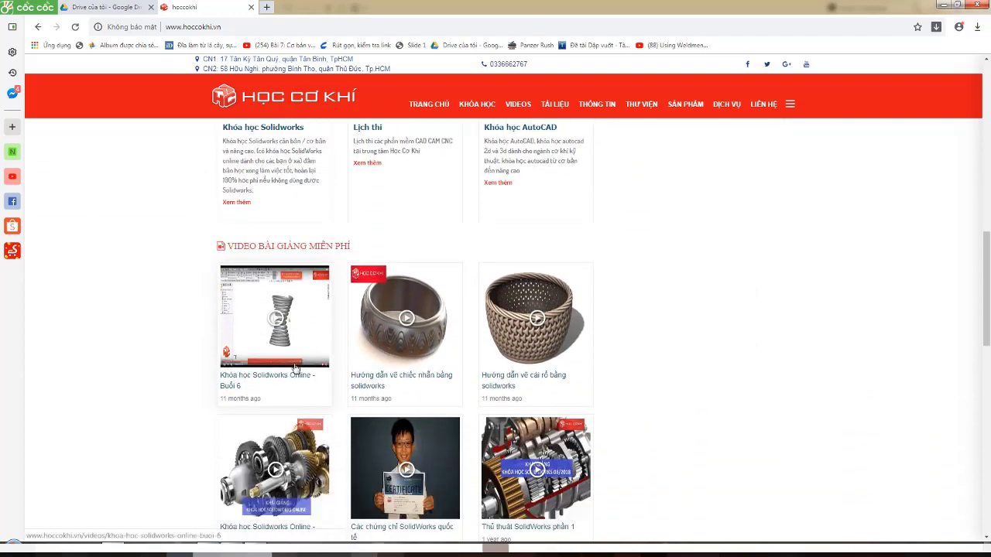
pyautogui.scroll(-2, 295, 368)
pyautogui.scroll(-2, 295, 369)
pyautogui.scroll(-1, 295, 368)
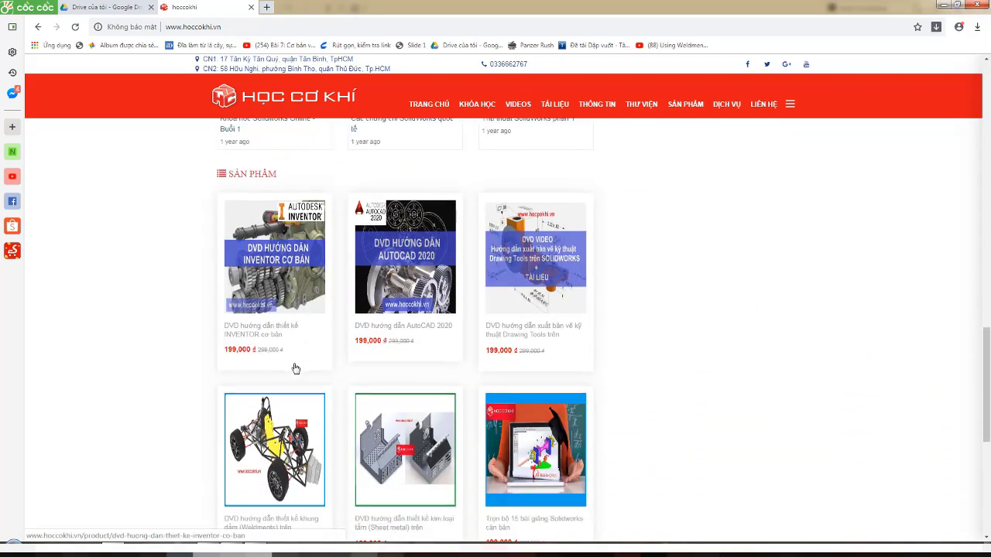
pyautogui.scroll(-2, 295, 368)
pyautogui.scroll(3, 297, 366)
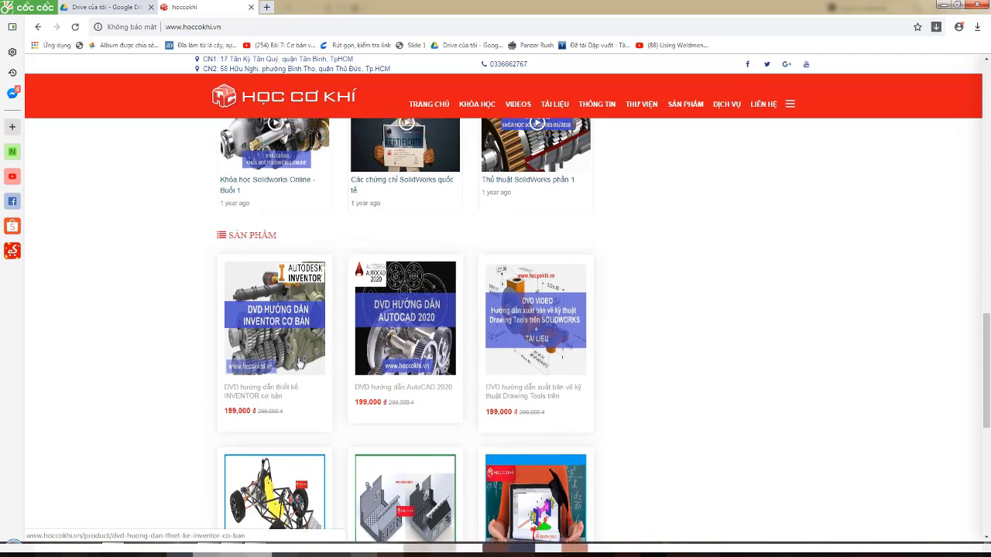
pyautogui.scroll(4, 300, 362)
pyautogui.scroll(3, 301, 363)
pyautogui.scroll(1, 301, 362)
pyautogui.scroll(3, 302, 361)
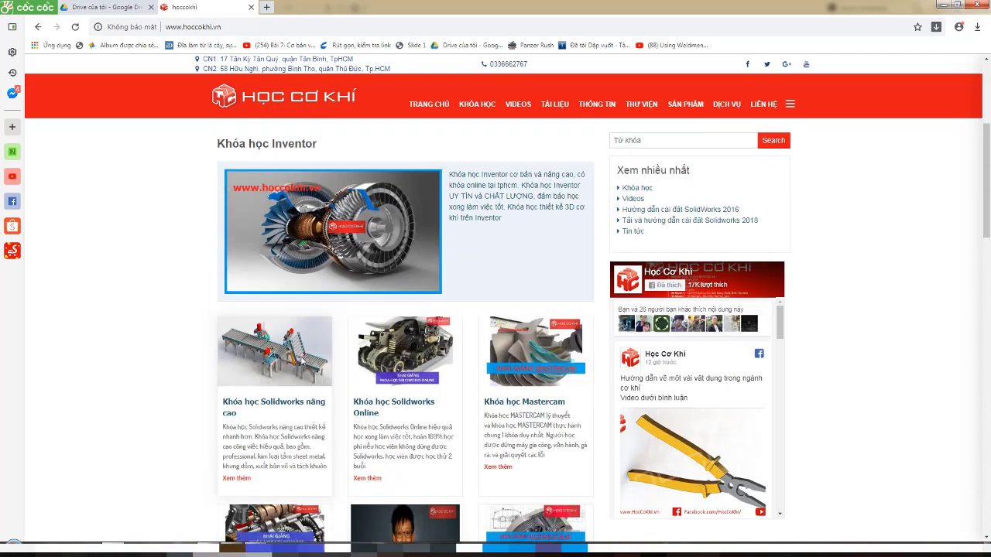
pyautogui.scroll(3, 302, 360)
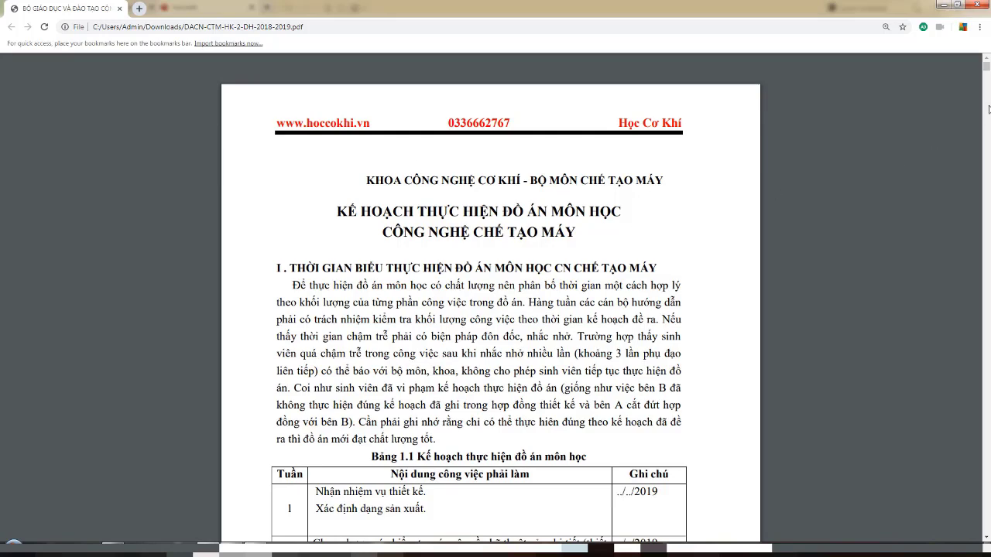
# Find the topic 128 part drawing near page 78 of the PDF, then switch to SolidWorks 2016.
pyautogui.moveTo(986, 68)
pyautogui.mouseDown()
pyautogui.moveTo(984, 347)
pyautogui.moveTo(981, 334)
pyautogui.moveTo(919, 325)
pyautogui.mouseUp()
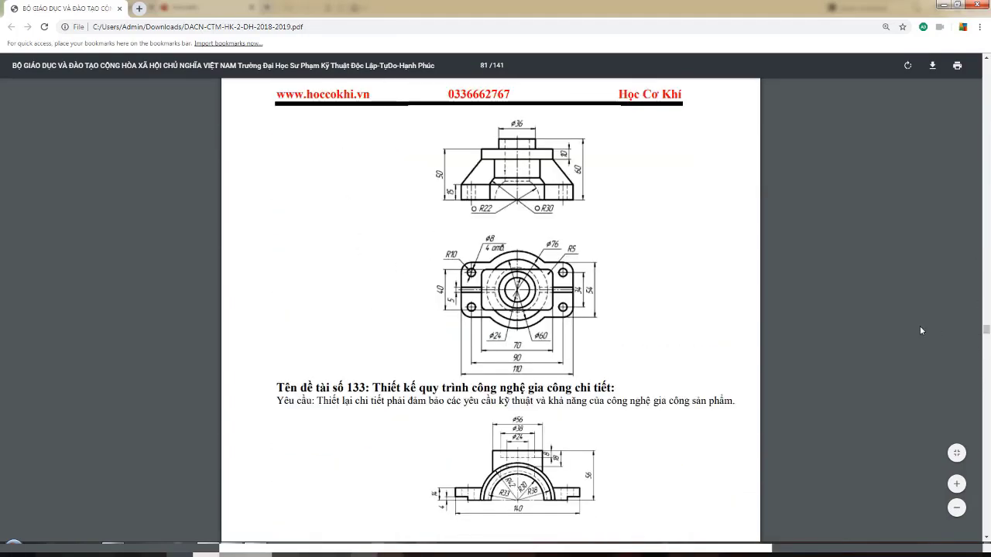
pyautogui.scroll(5, 658, 288)
pyautogui.scroll(5, 656, 289)
pyautogui.scroll(5, 655, 289)
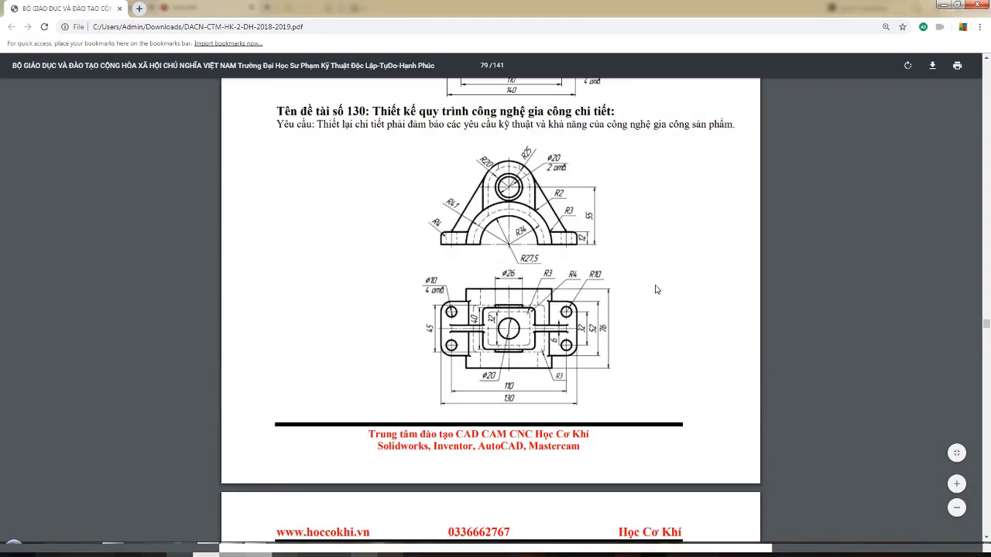
pyautogui.scroll(5, 655, 289)
pyautogui.scroll(5, 654, 288)
pyautogui.scroll(5, 653, 288)
pyautogui.scroll(3, 652, 288)
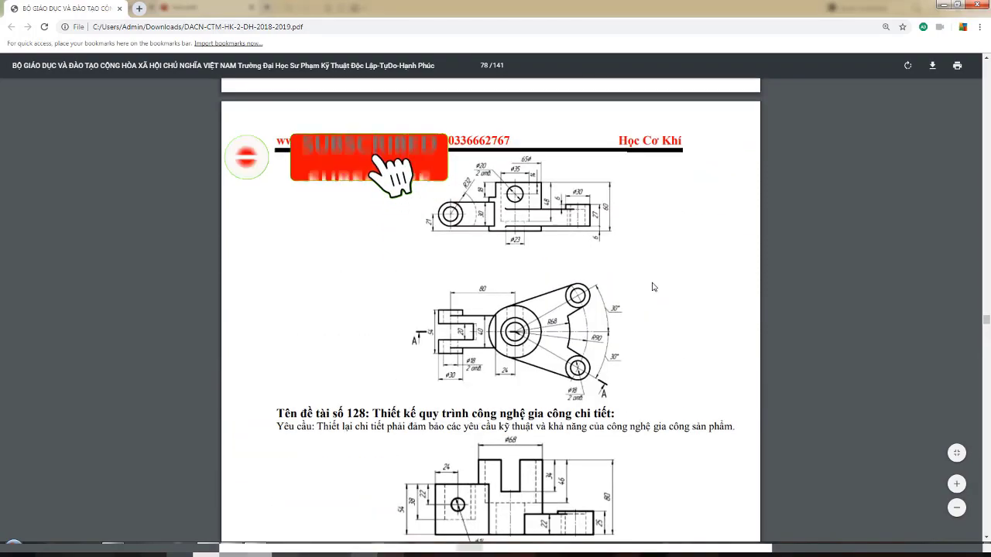
pyautogui.scroll(1, 652, 287)
pyautogui.scroll(3, 652, 286)
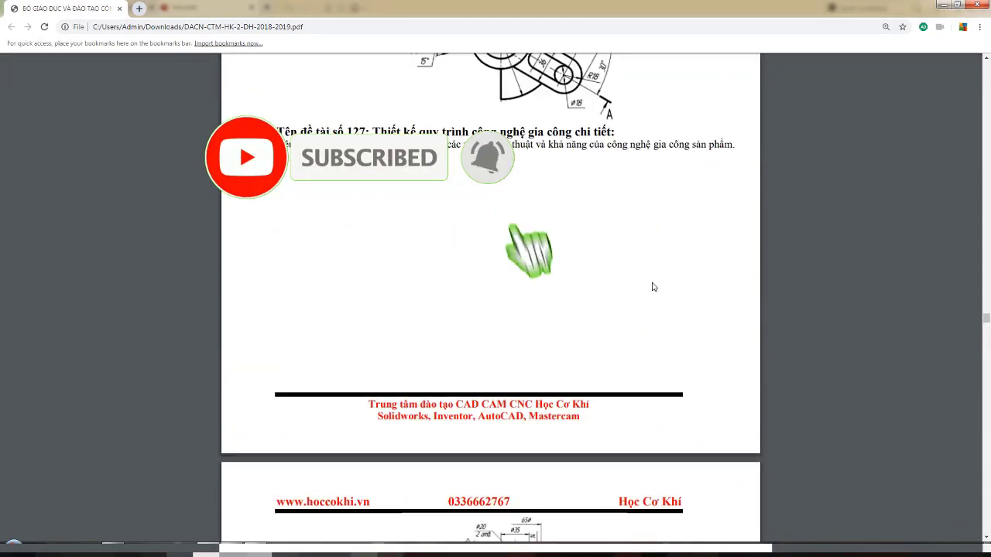
pyautogui.scroll(-1, 653, 286)
pyautogui.scroll(-2, 655, 275)
pyautogui.scroll(1, 659, 265)
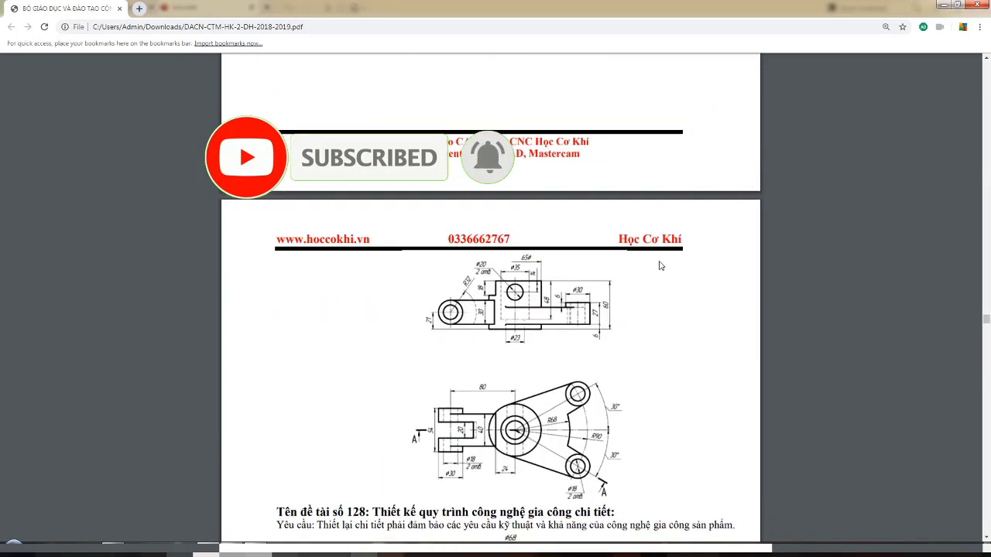
pyautogui.scroll(3, 658, 265)
pyautogui.scroll(-3, 664, 262)
pyautogui.keyDown('ctrl'); pyautogui.scroll(1, 665, 260); pyautogui.keyUp('ctrl')
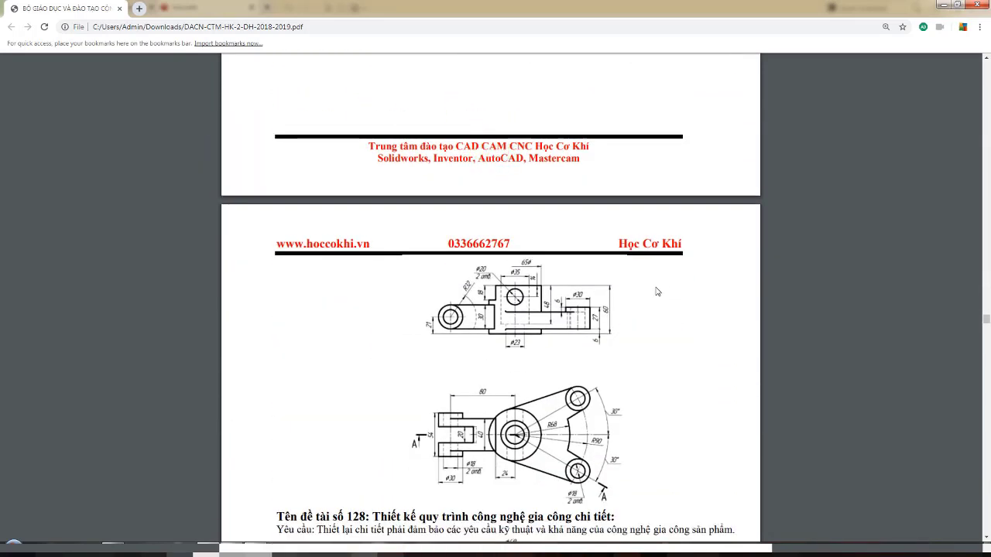
pyautogui.scroll(-2, 656, 291)
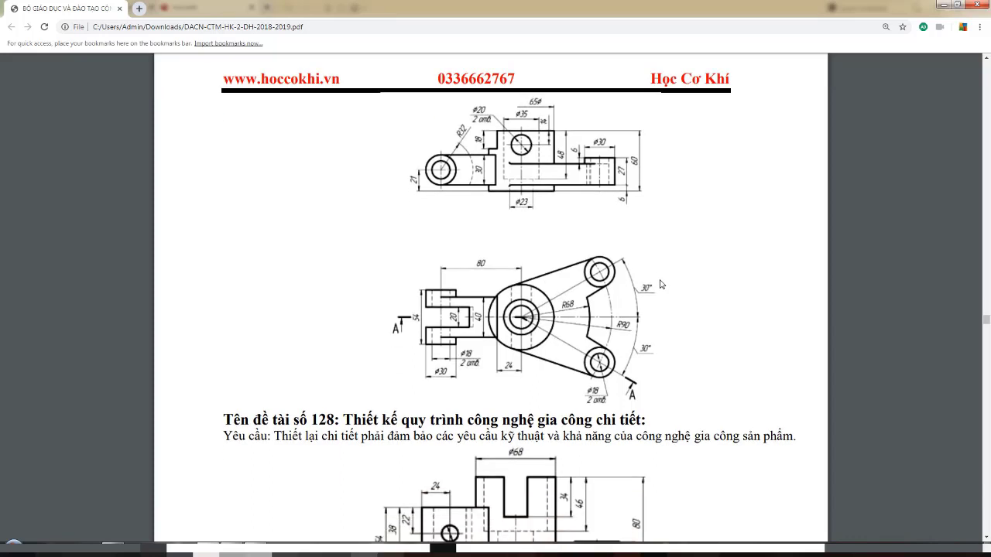
pyautogui.keyDown('ctrl'); pyautogui.scroll(1, 661, 284); pyautogui.keyUp('ctrl')
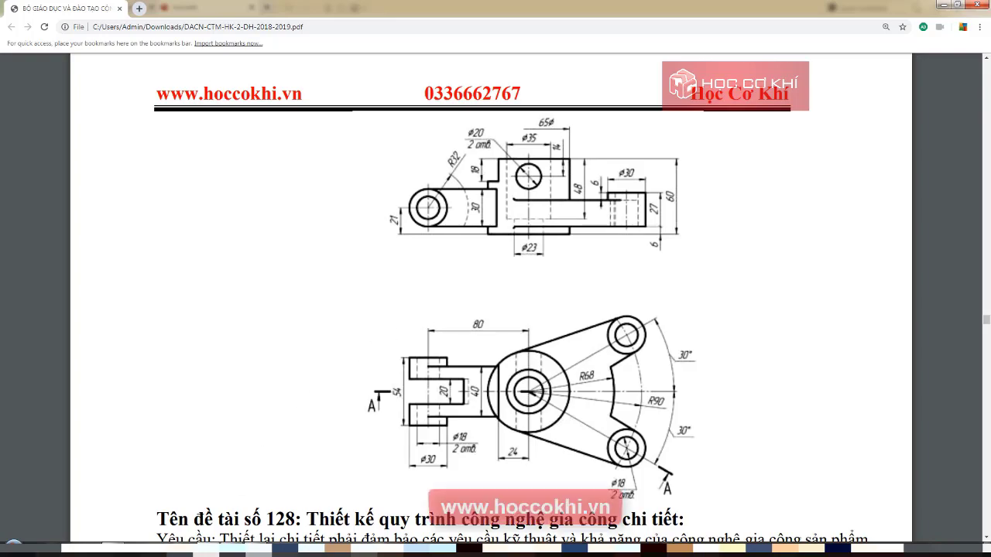
pyautogui.click(232, 551)
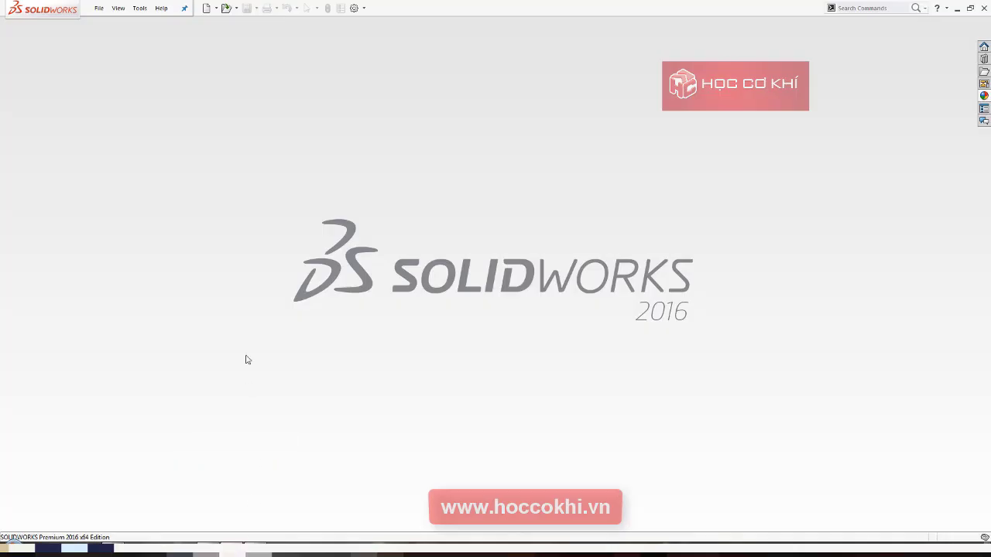
# Create a new part document and start a sketch on the Top Plane.
pyautogui.click(99, 10)
pyautogui.click(108, 23)
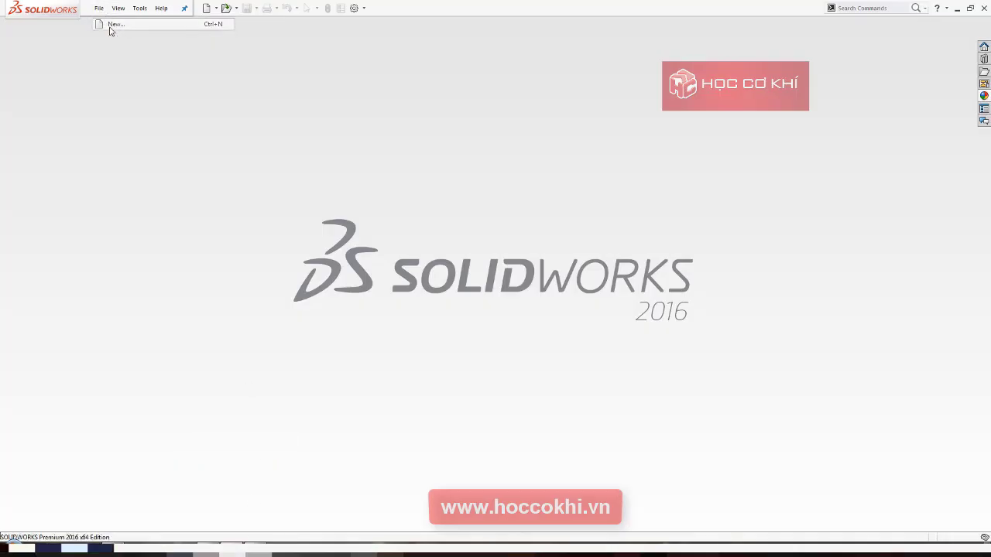
pyautogui.click(445, 349)
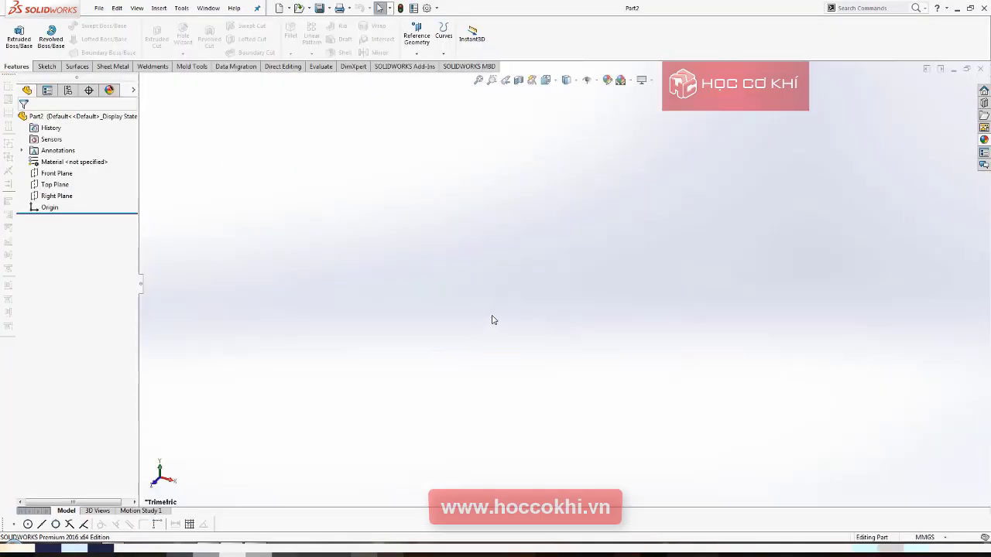
pyautogui.click(56, 184)
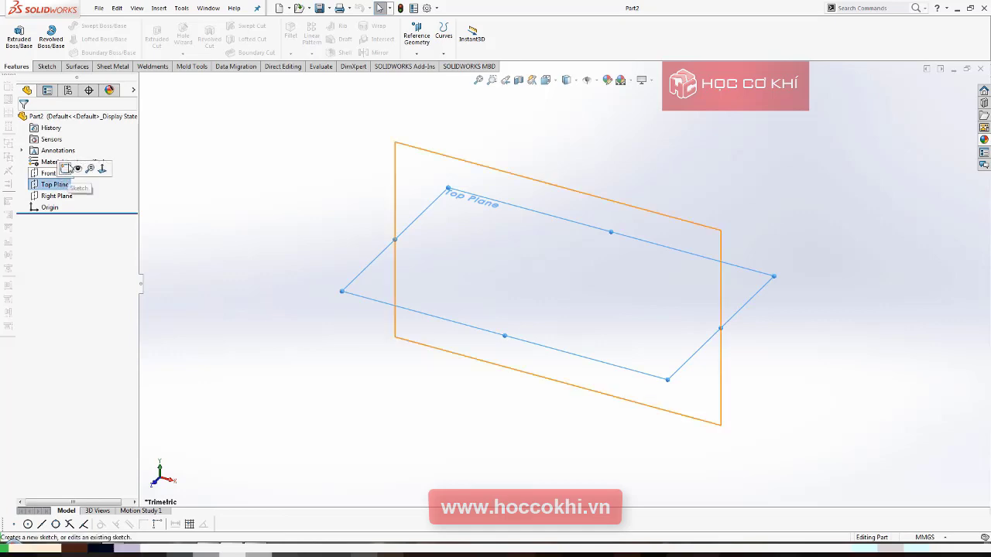
pyautogui.click(67, 169)
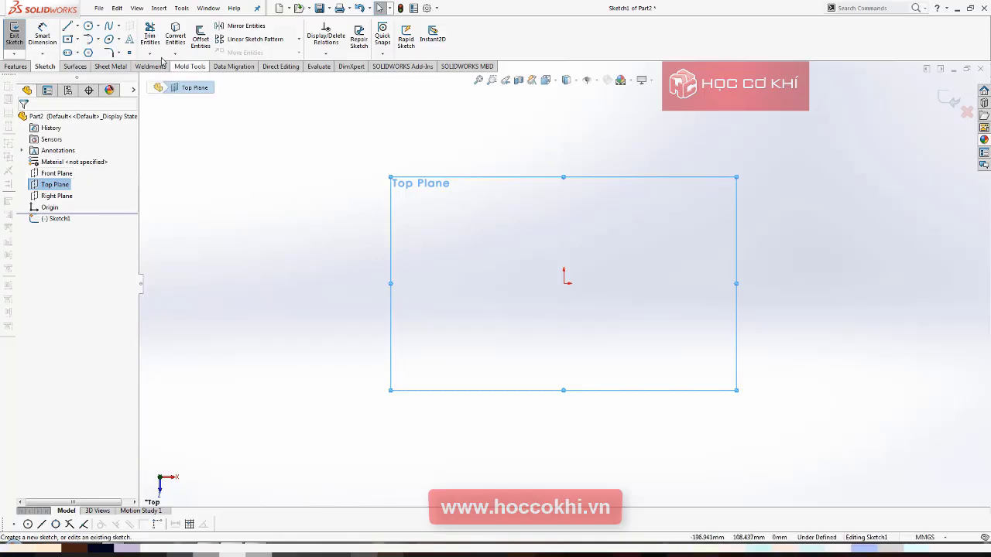
# Draw a circle centred on the origin and dimension its diameter to 65.
pyautogui.click(89, 26)
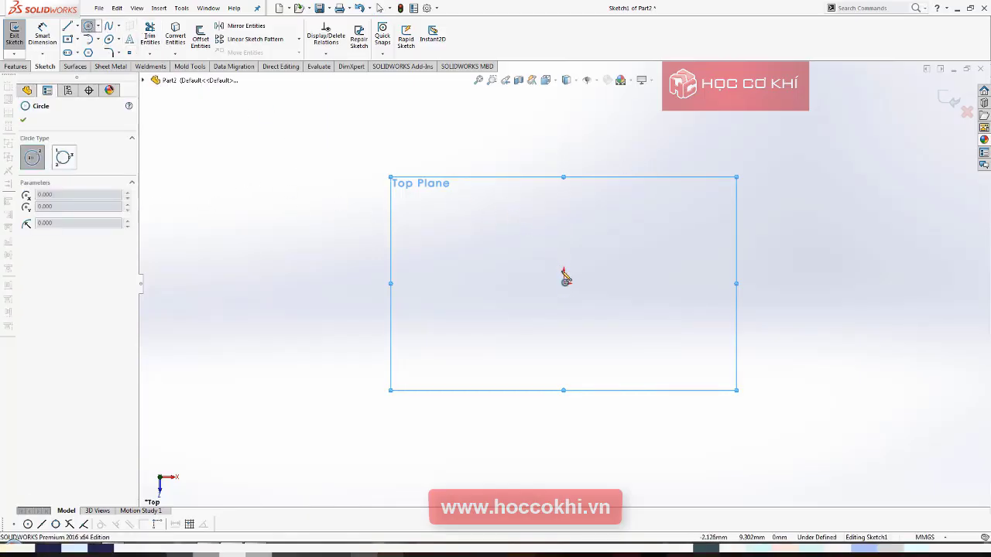
pyautogui.click(563, 281)
pyautogui.click(644, 284)
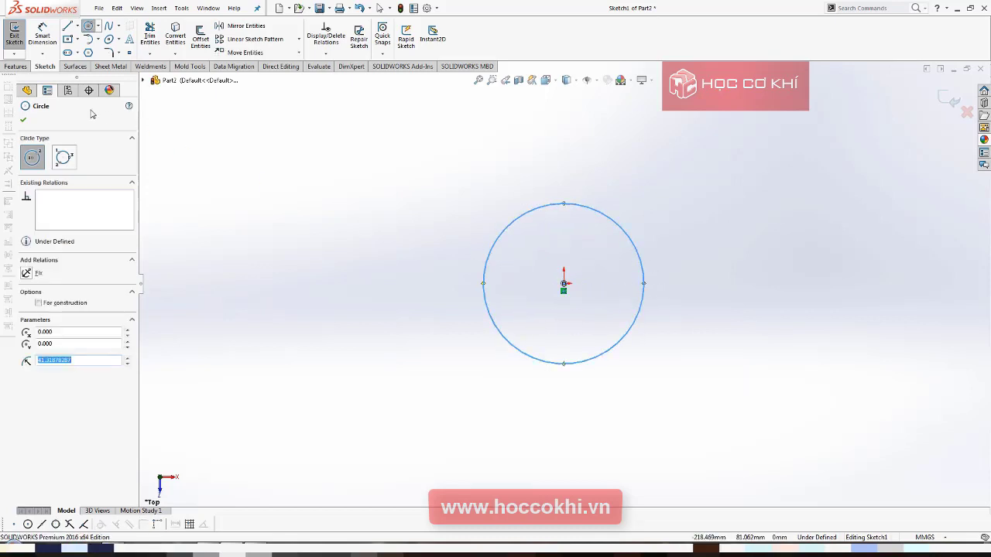
pyautogui.click(43, 34)
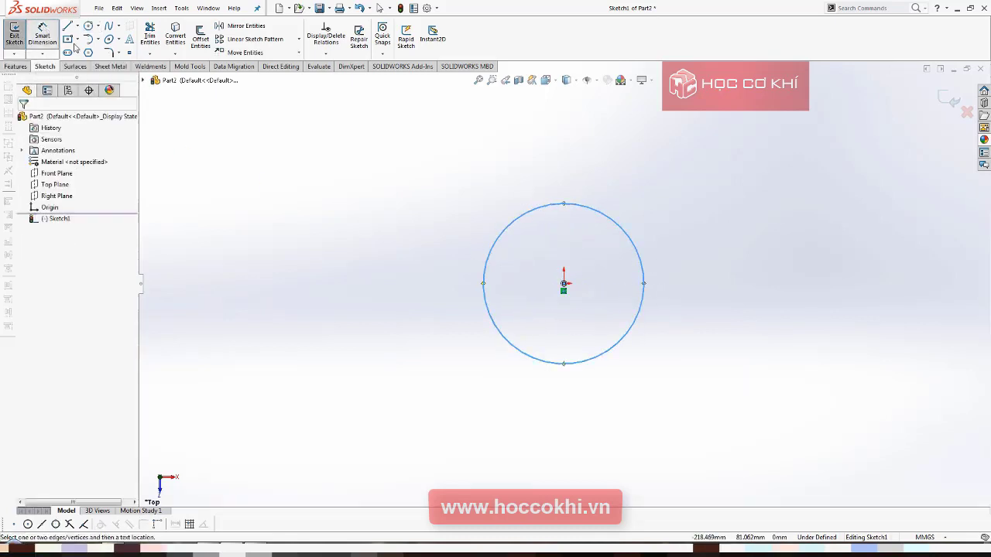
pyautogui.click(644, 267)
pyautogui.click(694, 271)
pyautogui.write('65')
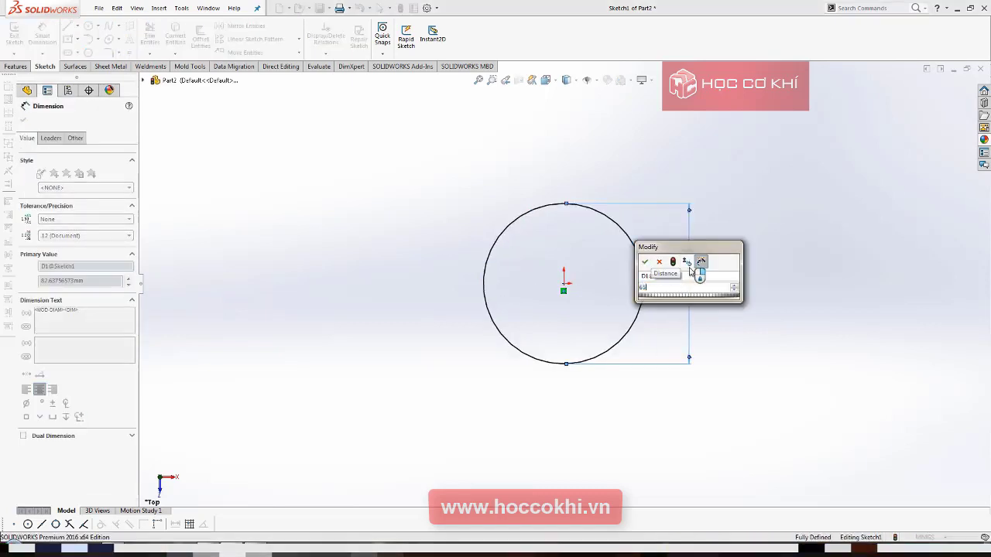
pyautogui.press('Return')
pyautogui.click(23, 121)
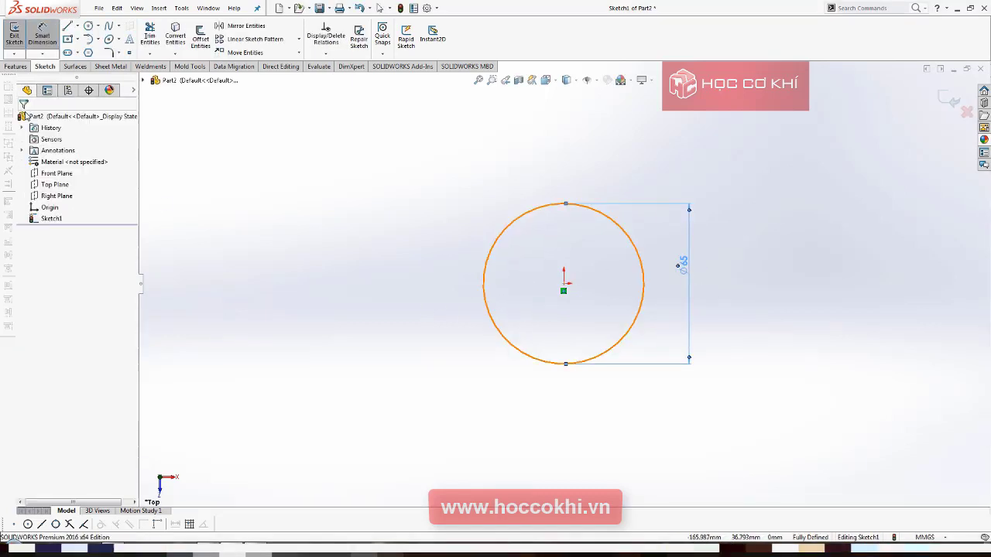
pyautogui.press('Escape')
pyautogui.click(19, 67)
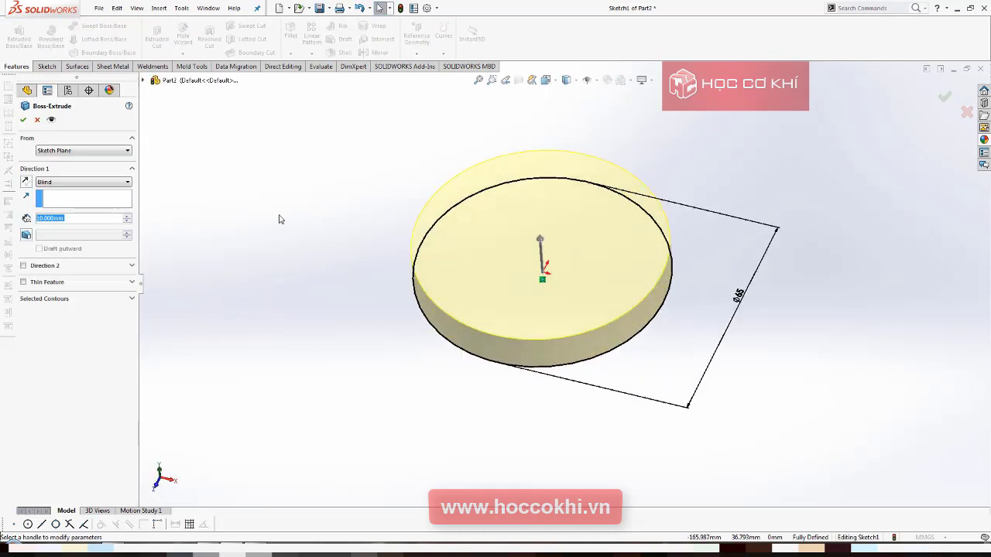
# Extrude the Ø65 circle 60 mm into the cylinder Boss-Extrude1.
pyautogui.write('60')
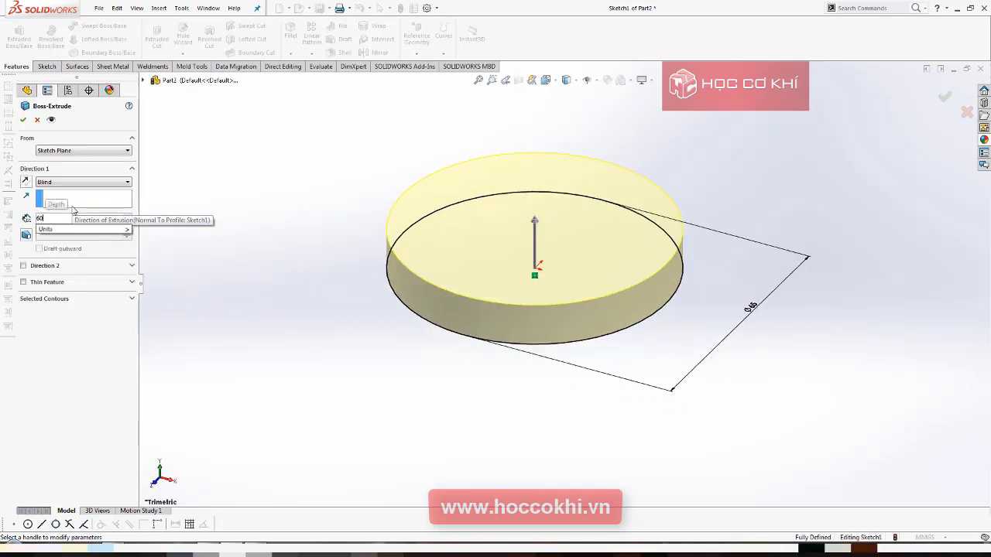
pyautogui.press('Return')
pyautogui.click(23, 120)
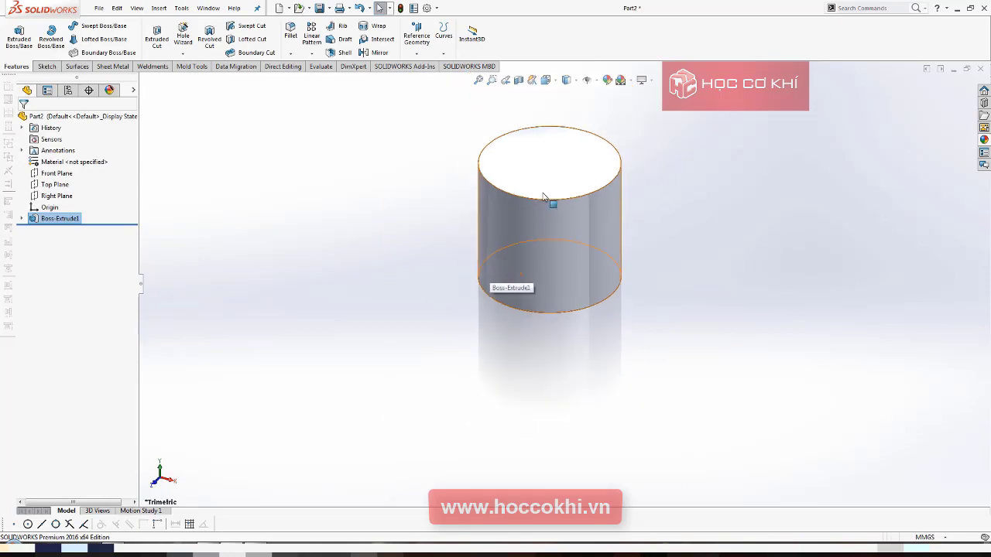
pyautogui.hotkey('alt', 'Tab')
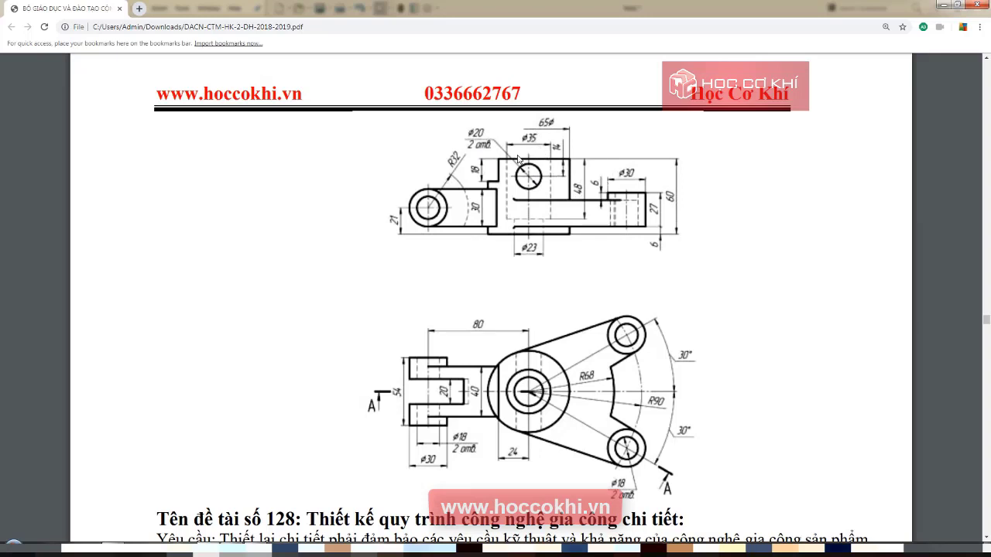
# Start a sketch on the cylinder's top face and view it Normal To.
pyautogui.hotkey('alt', 'Tab')
pyautogui.click(531, 173)
pyautogui.rightClick(532, 169)
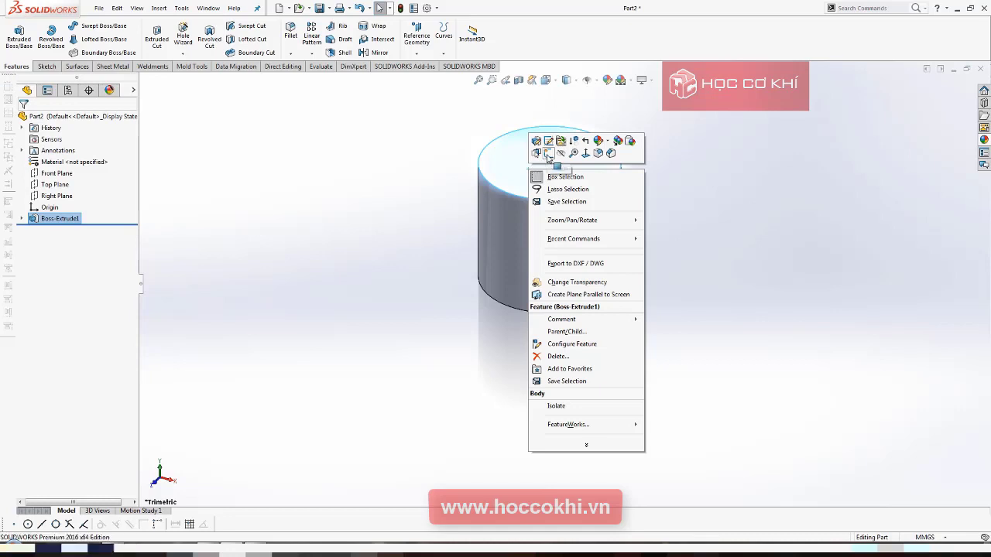
pyautogui.click(548, 154)
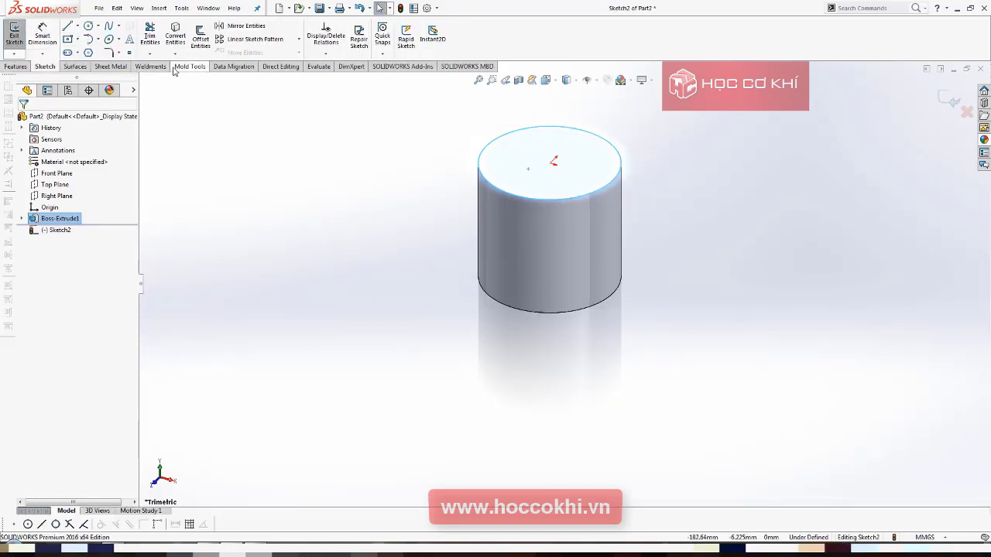
pyautogui.hotkey('ctrl', '8')
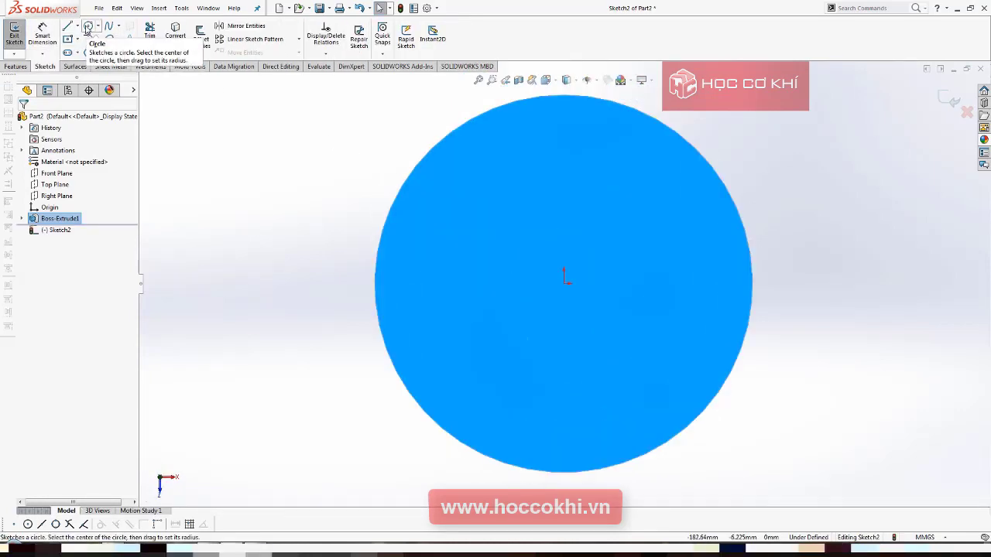
# Draw a circle at the origin and dimension it to Ø35.
pyautogui.click(87, 29)
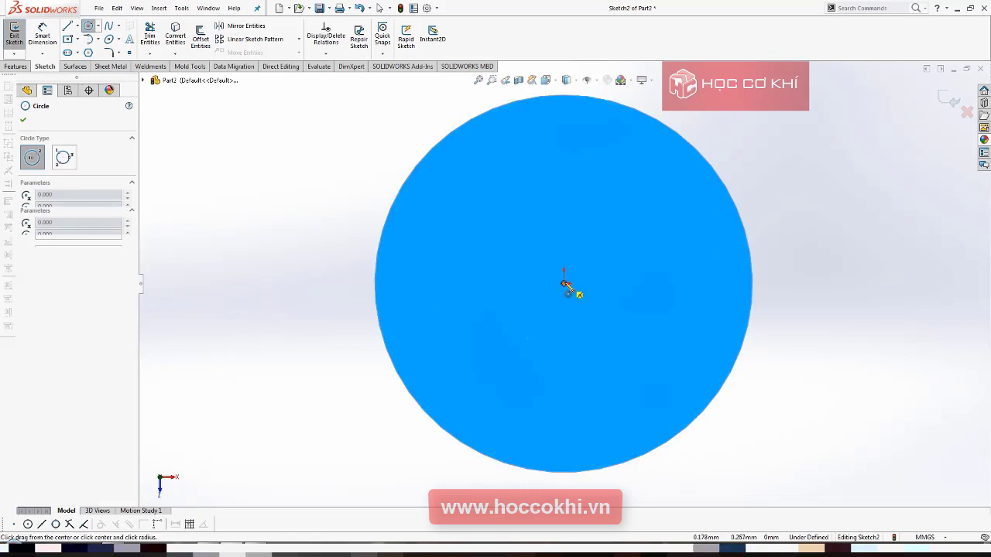
pyautogui.click(563, 283)
pyautogui.click(684, 322)
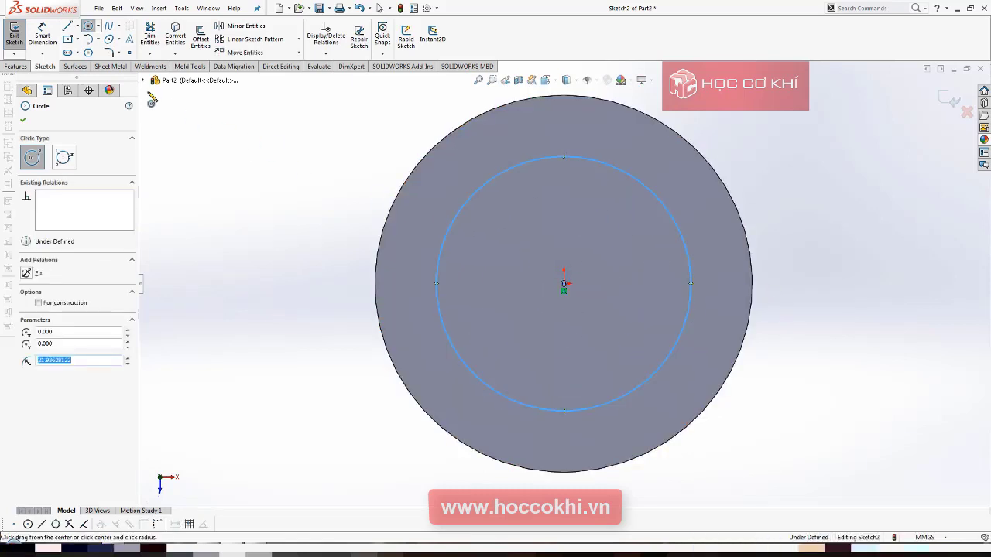
pyautogui.click(42, 35)
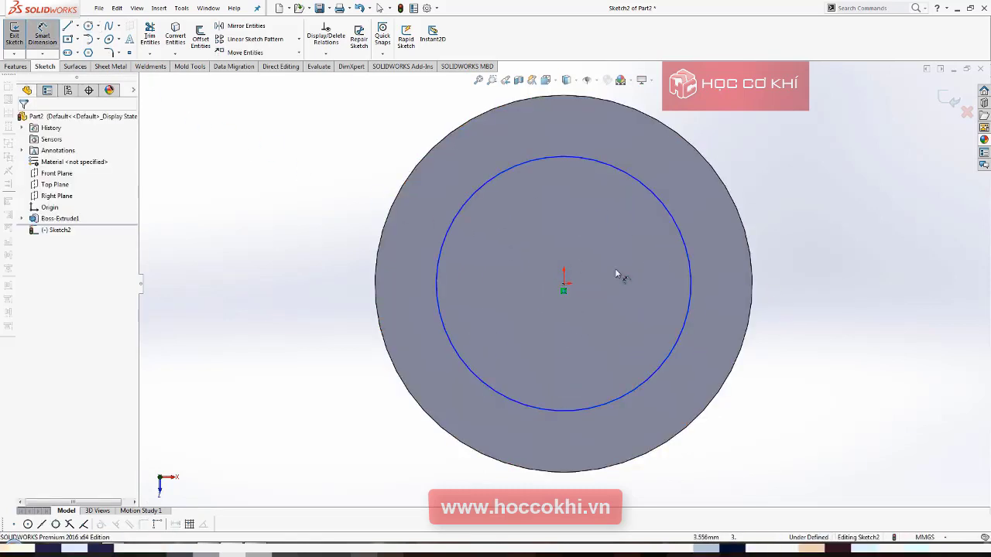
pyautogui.click(689, 299)
pyautogui.click(731, 293)
pyautogui.write('35')
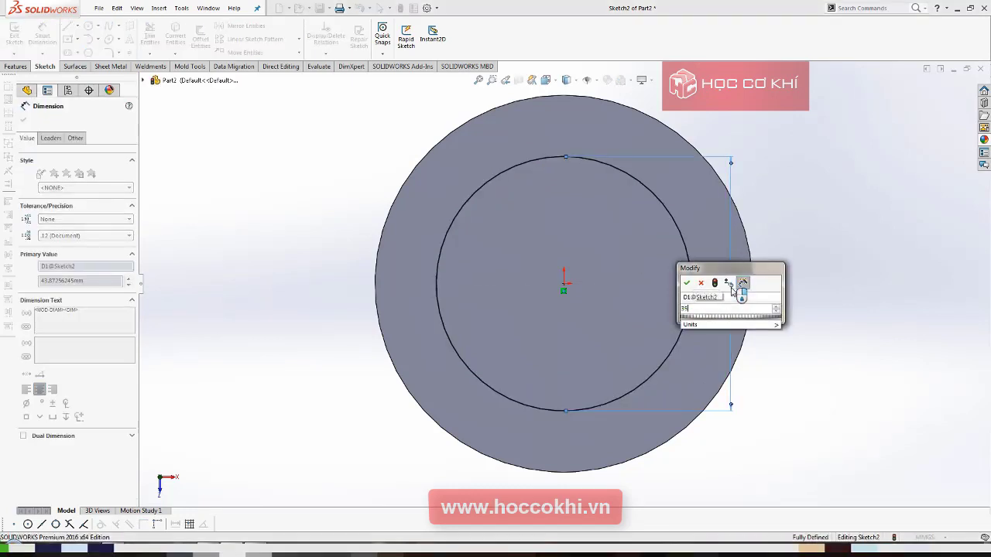
pyautogui.press('Return')
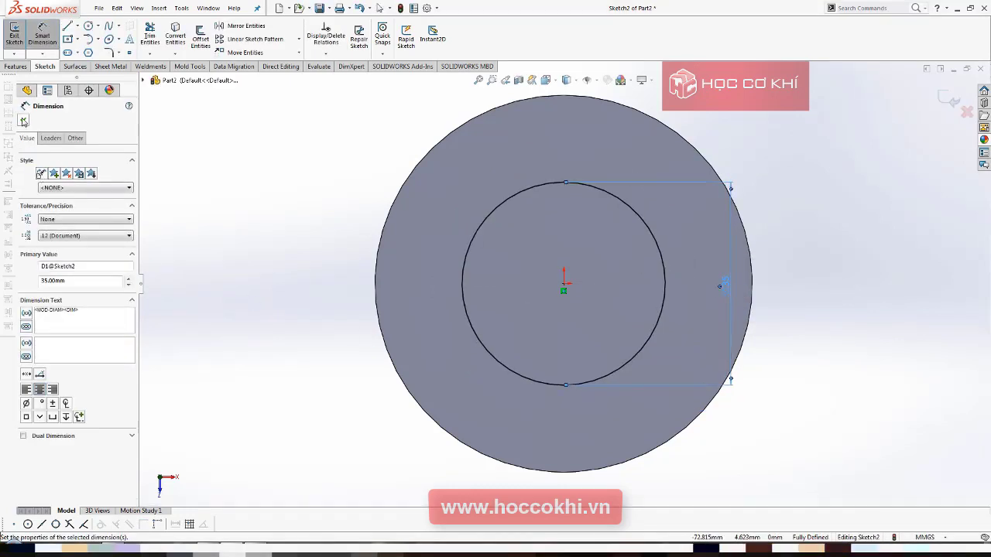
pyautogui.click(23, 120)
pyautogui.click(15, 67)
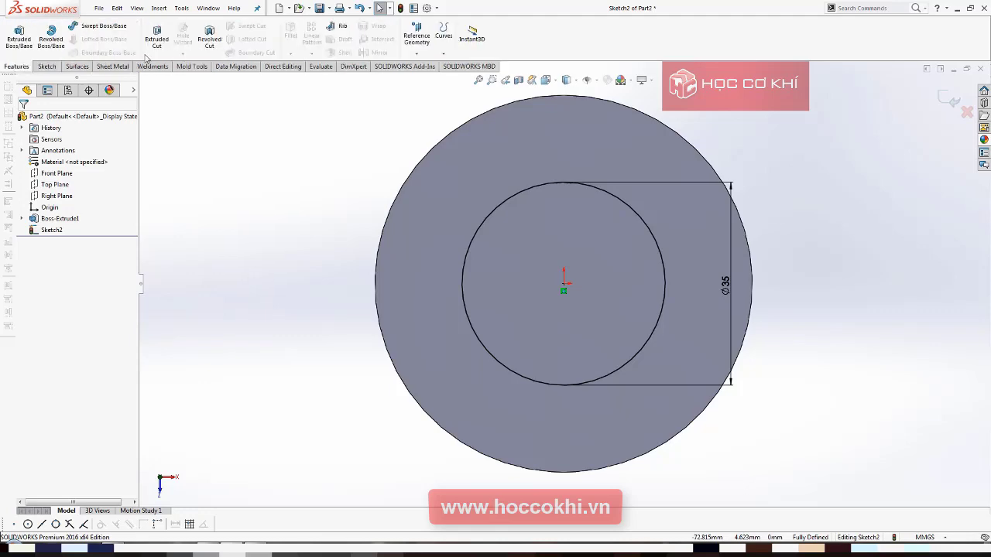
# Cut the Ø35 circle 48 mm deep (Blind) as Cut-Extrude1.
pyautogui.click(157, 43)
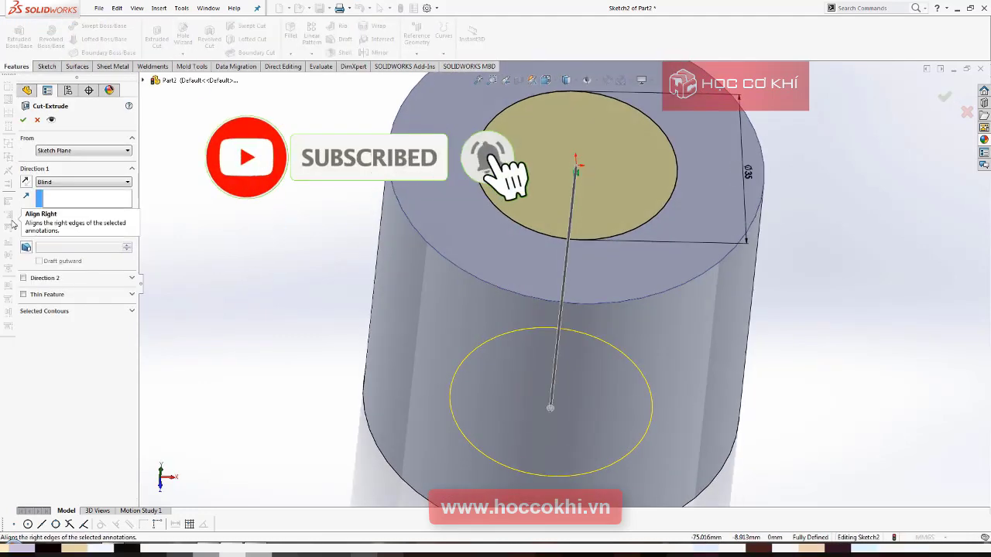
pyautogui.write('48')
pyautogui.press('Return')
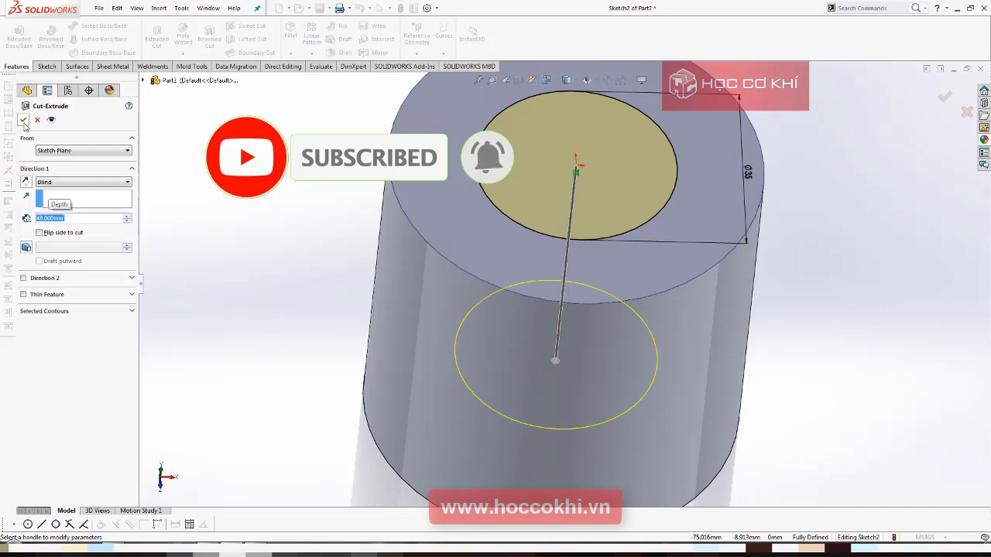
pyautogui.click(23, 120)
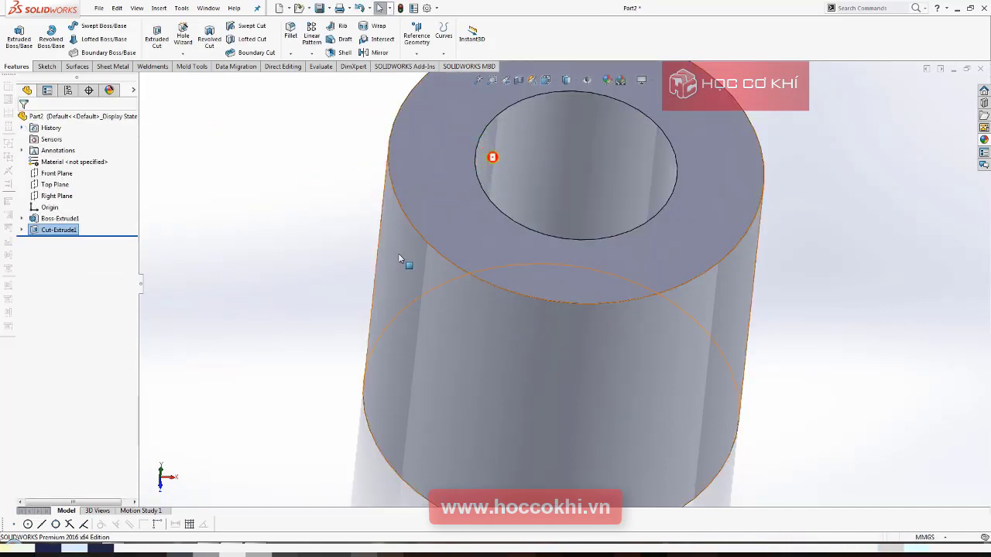
# Orbit the model to look into the new hole, checking it against the PDF drawing.
pyautogui.moveTo(400, 234); pyautogui.dragTo(387, 277, button='middle')
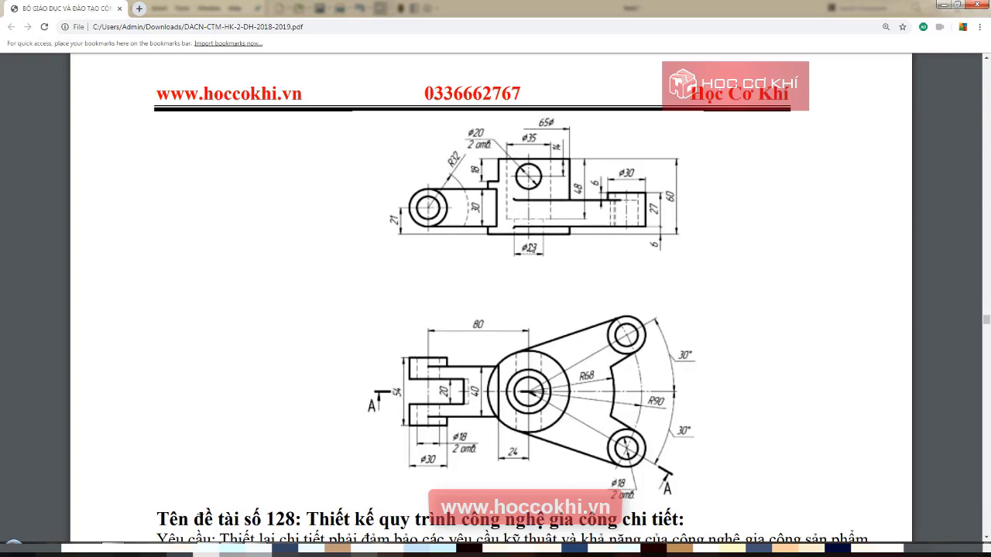
pyautogui.hotkey('alt', 'Tab')
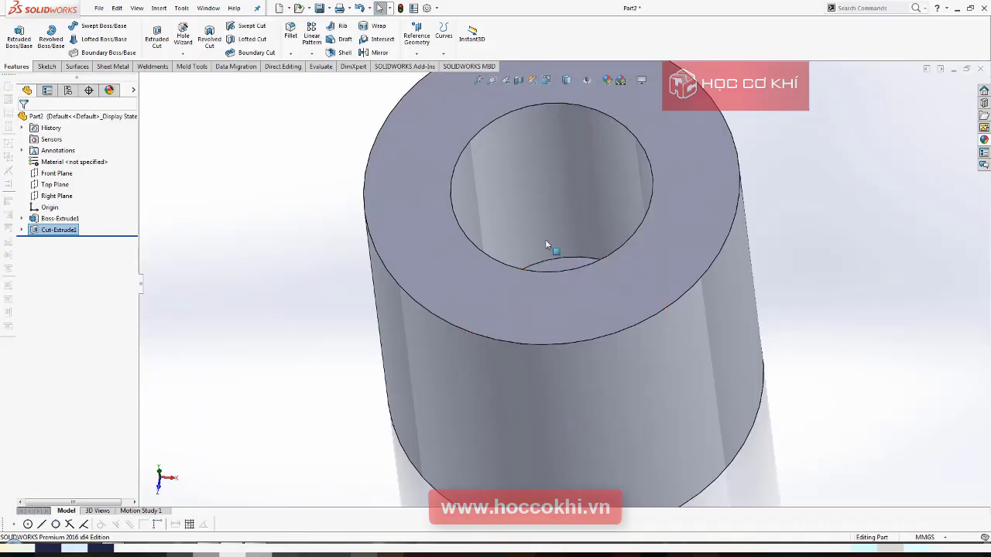
pyautogui.moveTo(548, 268); pyautogui.dragTo(557, 284, button='middle')
pyautogui.rightClick(558, 285)
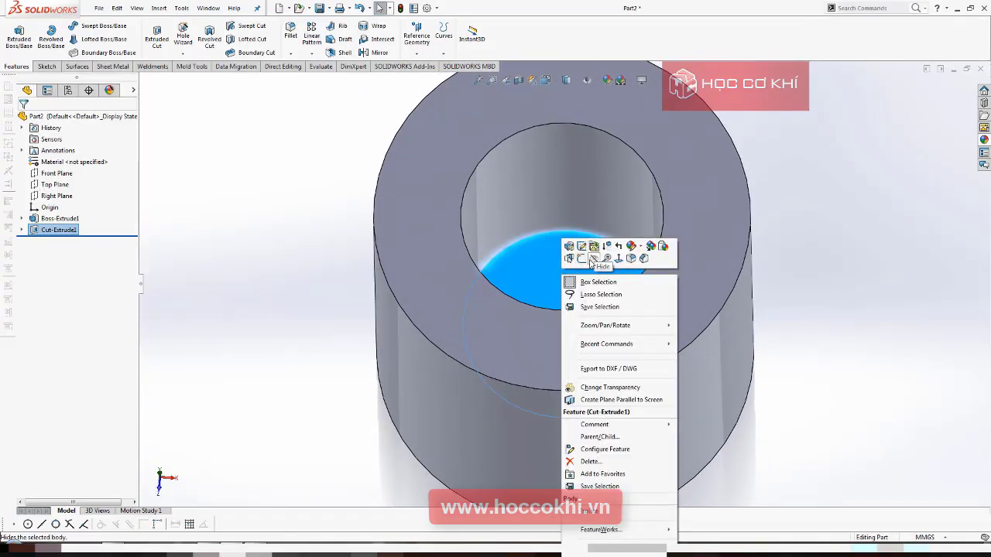
# Sketch a Ø23 circle centred on the origin on the Ø35 hole's floor.
pyautogui.click(582, 262)
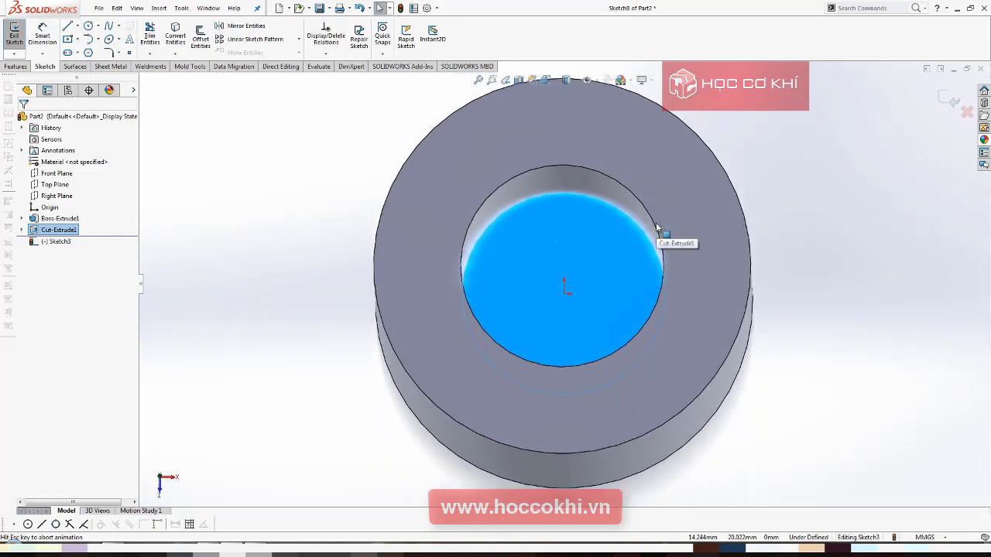
pyautogui.click(92, 29)
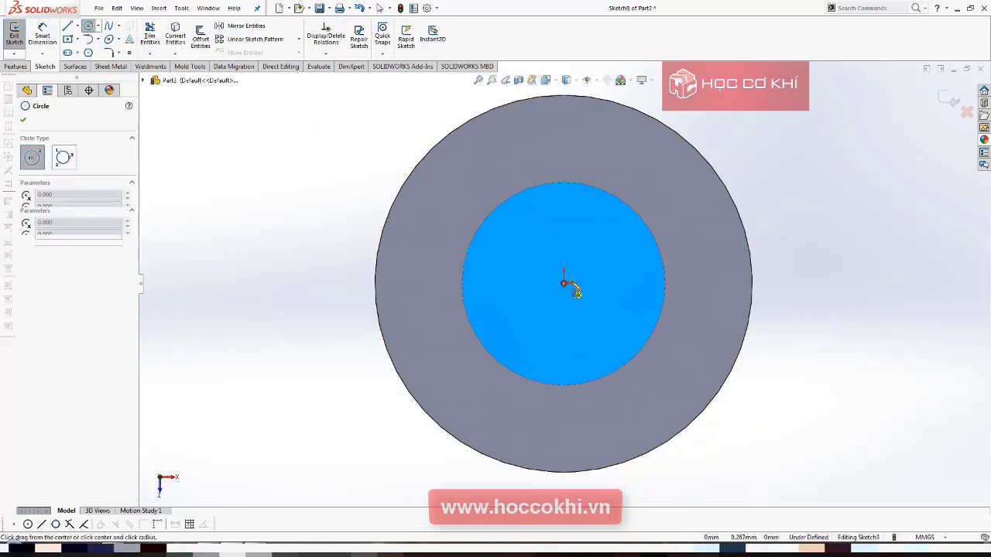
pyautogui.click(563, 284)
pyautogui.click(609, 284)
pyautogui.click(42, 35)
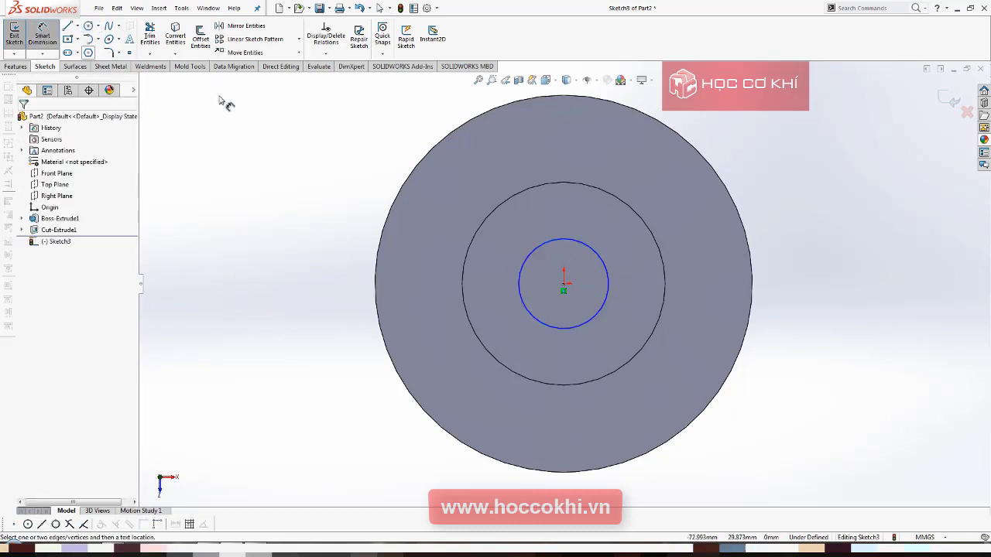
pyautogui.click(608, 275)
pyautogui.click(642, 283)
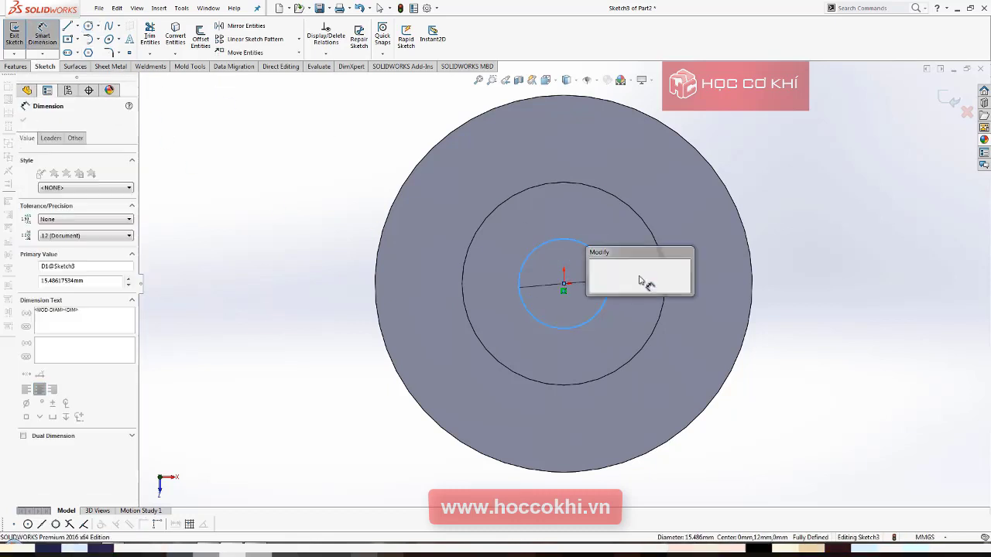
pyautogui.write('23')
pyautogui.press('Return')
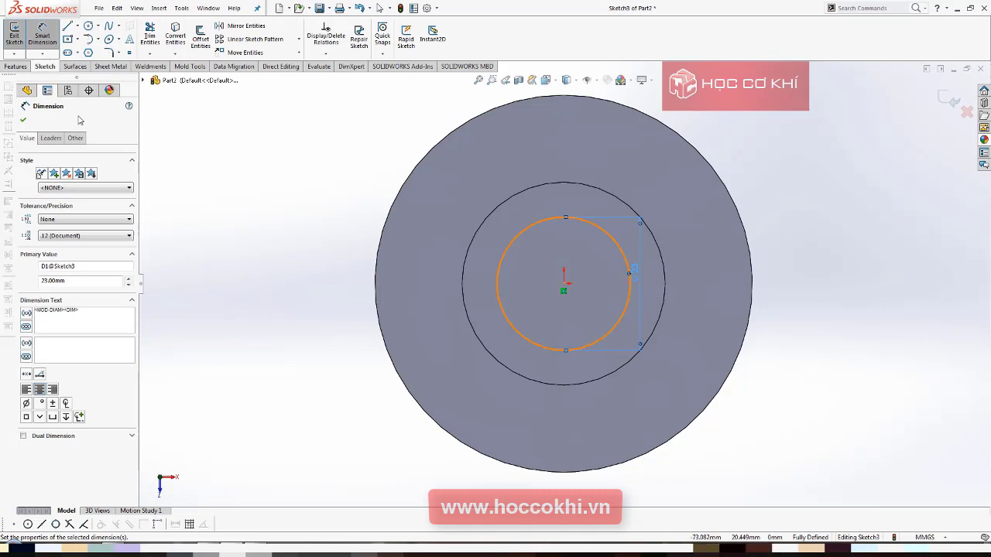
pyautogui.click(24, 120)
pyautogui.click(17, 67)
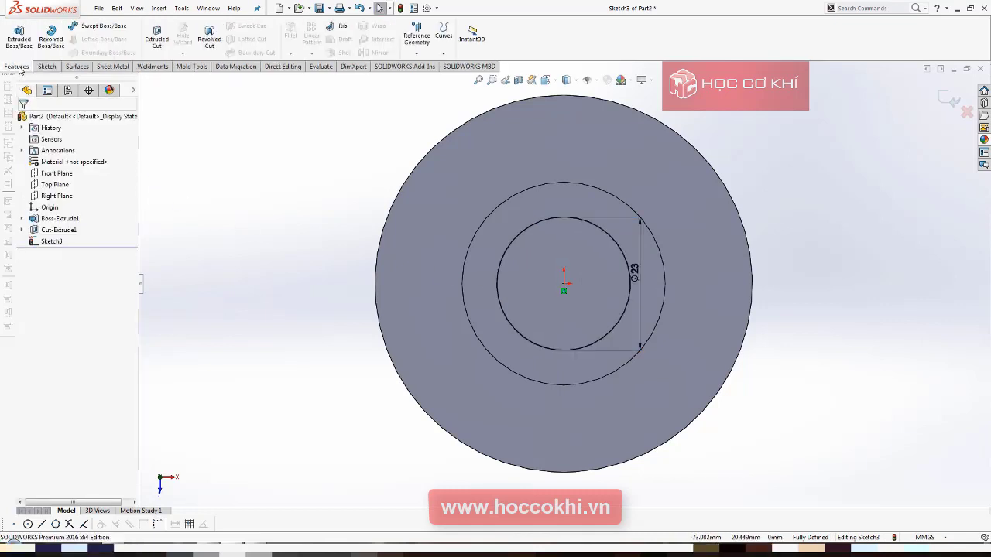
pyautogui.click(157, 37)
# Cut the Ø23 circle Through All as Cut-Extrude2 and orbit to inspect the stepped bore.
pyautogui.click(79, 185)
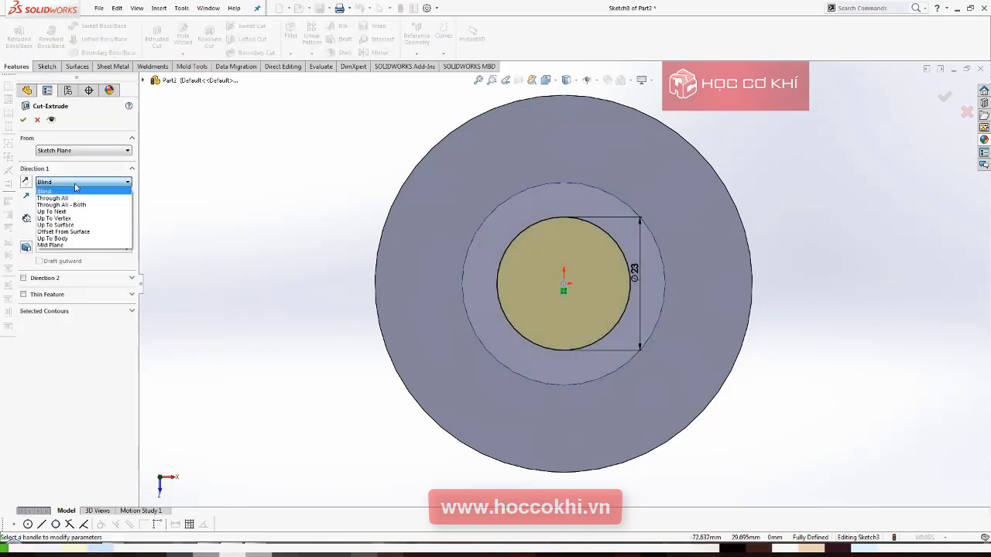
pyautogui.click(67, 199)
pyautogui.click(25, 119)
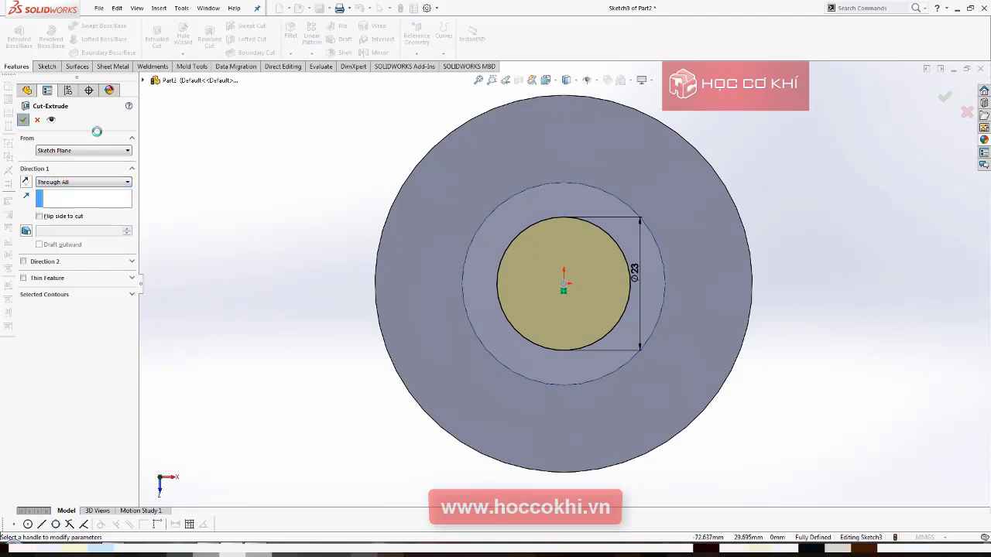
pyautogui.moveTo(488, 206)
pyautogui.mouseDown(button='middle')
pyautogui.moveTo(463, 227)
pyautogui.moveTo(471, 243)
pyautogui.mouseUp(button='middle')
pyautogui.hotkey('alt', 'Tab')
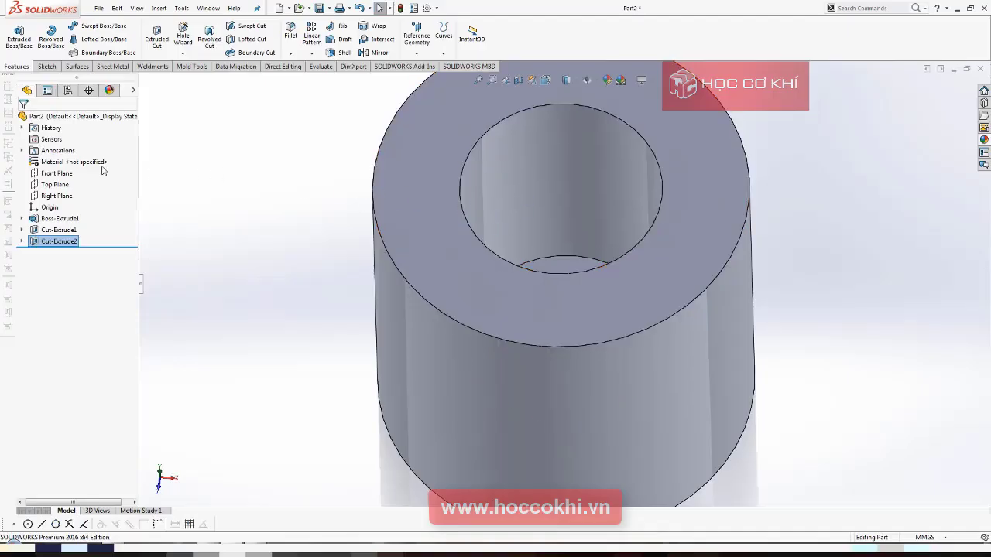
# Start a Front Plane sketch and draw a circle above the origin.
pyautogui.click(58, 174)
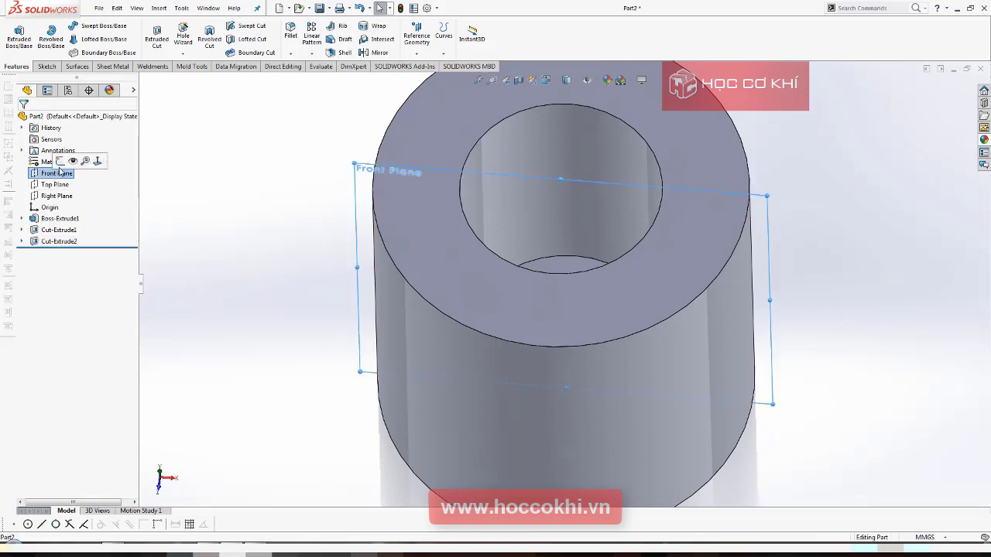
pyautogui.click(60, 161)
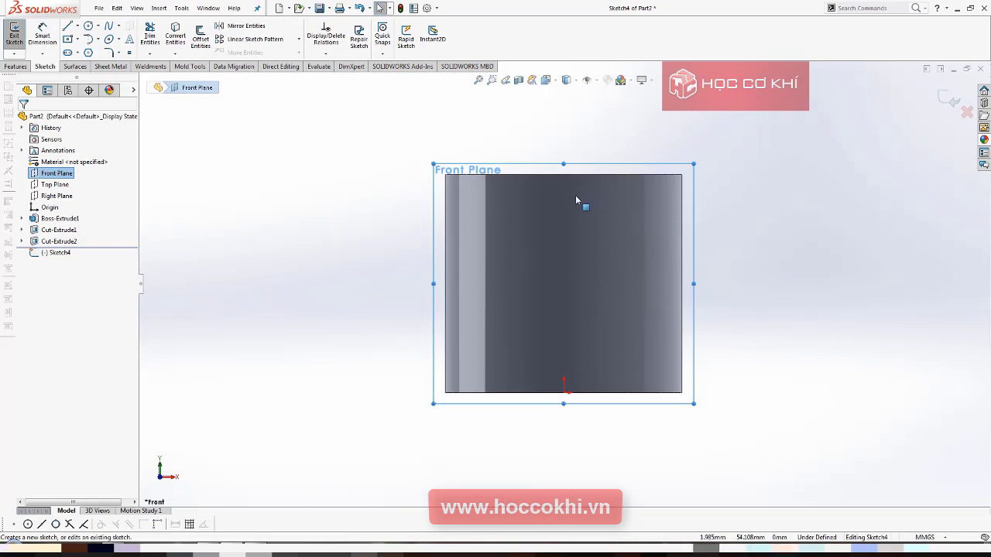
pyautogui.press('Escape')
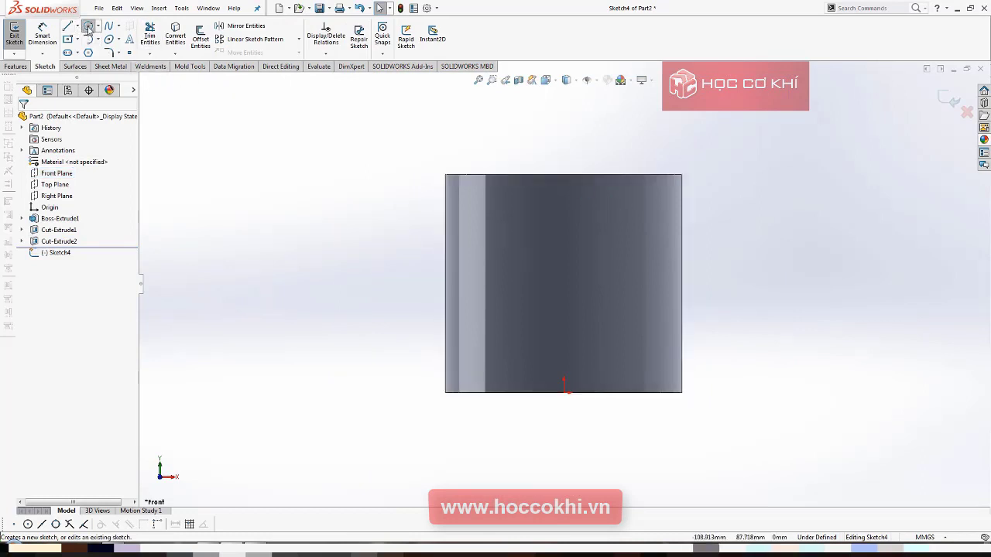
pyautogui.click(88, 27)
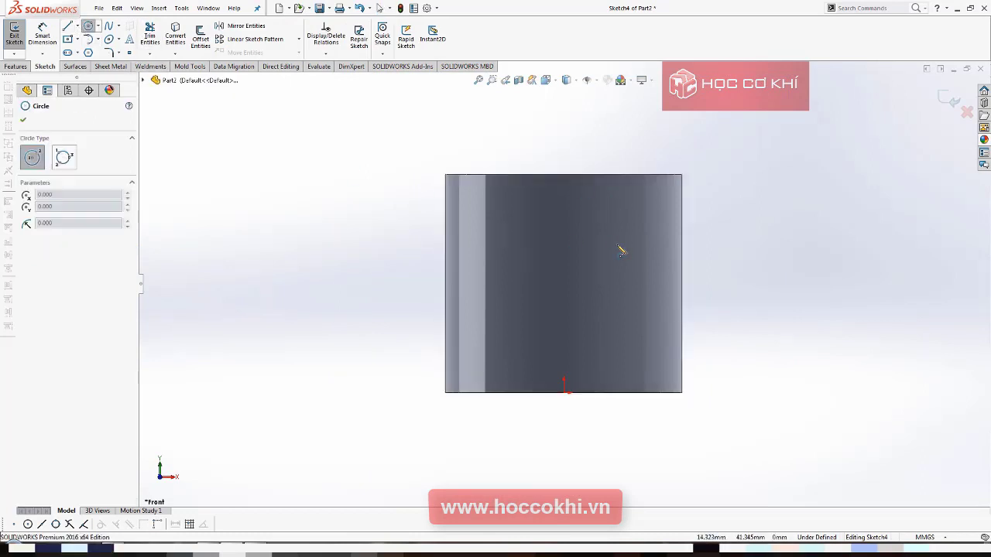
pyautogui.click(564, 214)
pyautogui.click(593, 227)
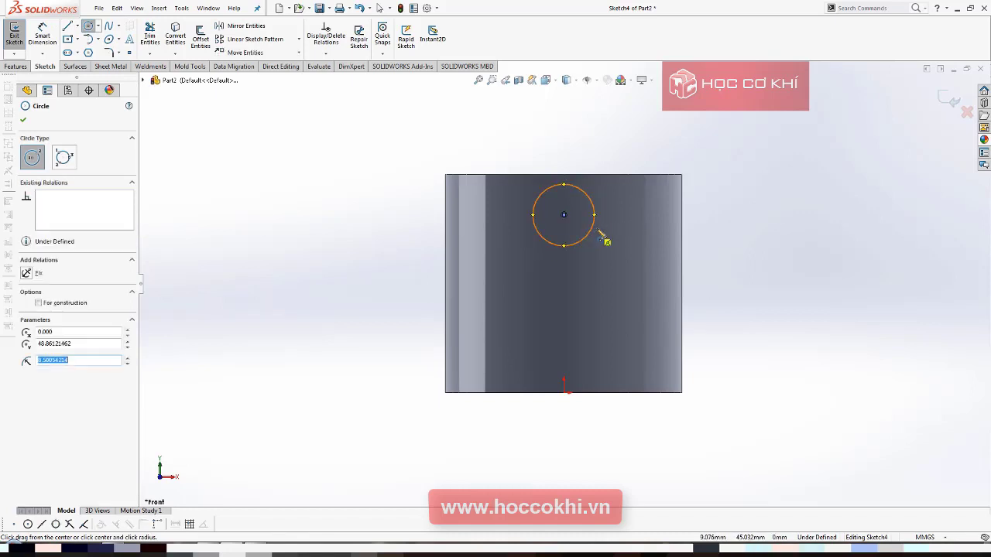
pyautogui.press('Escape')
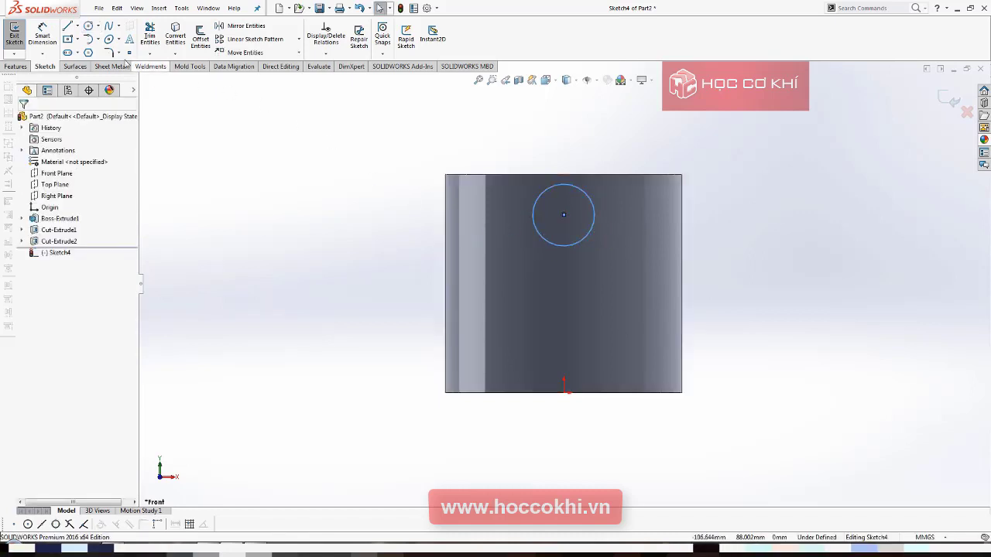
# Draw three lines forming a small rectangular outline against the part's top-left corner.
pyautogui.click(67, 28)
pyautogui.scroll(-3, 481, 192)
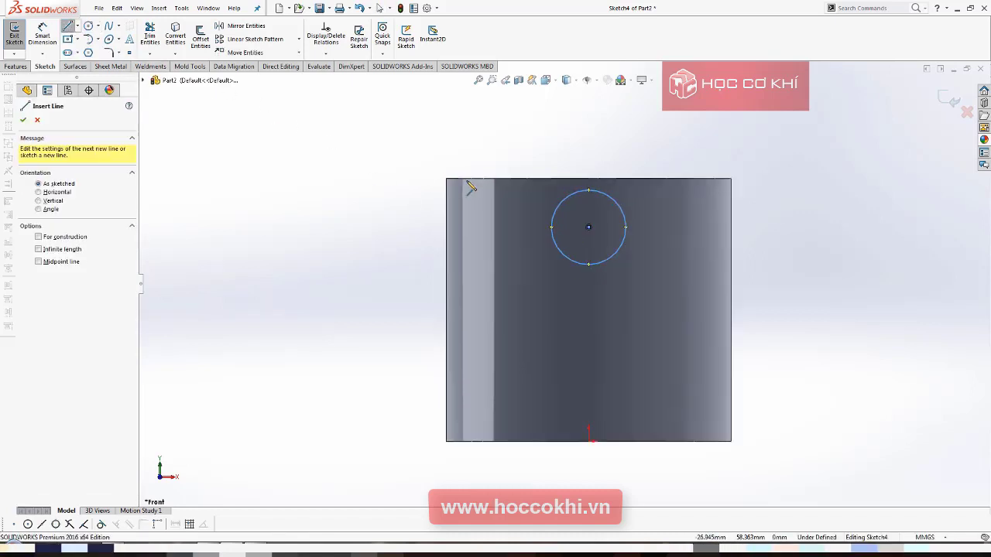
pyautogui.click(482, 183)
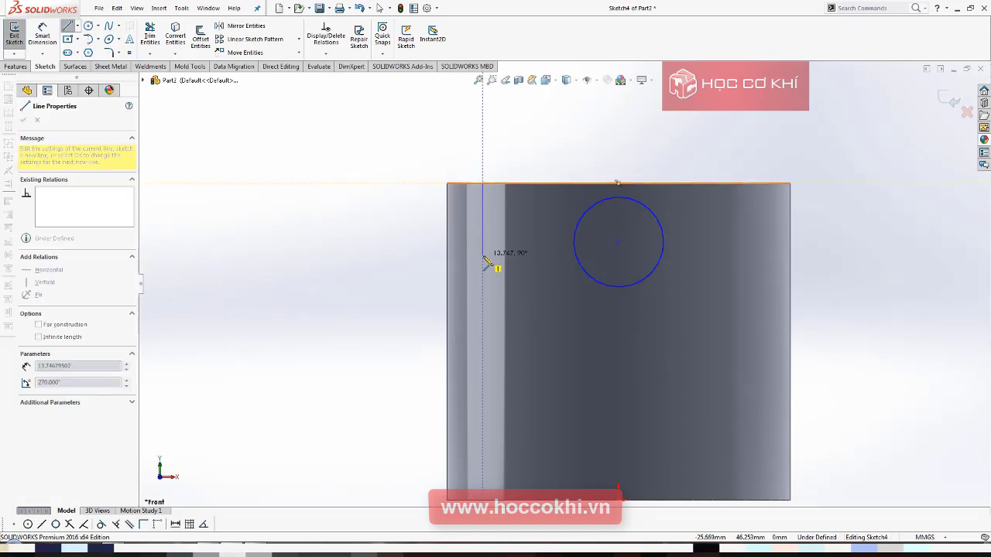
pyautogui.click(483, 256)
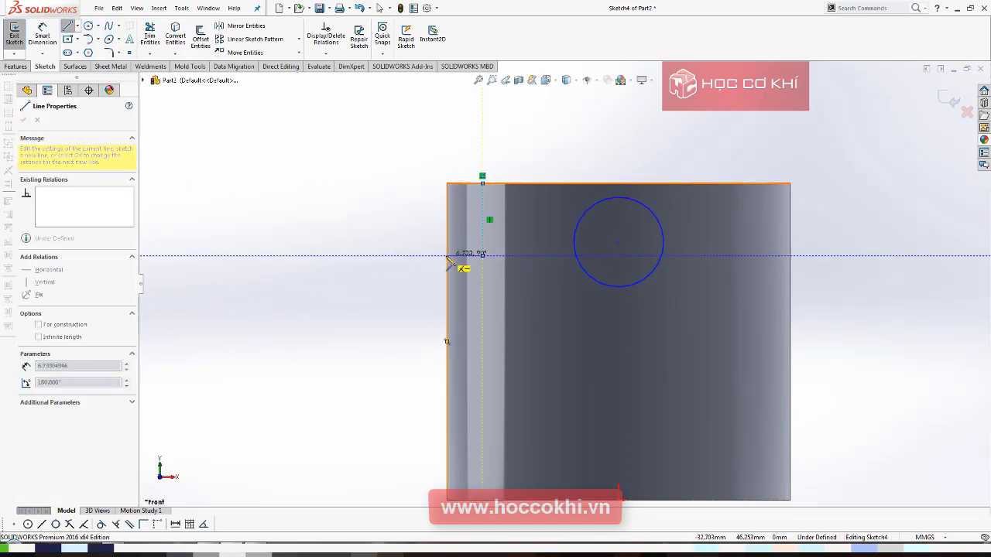
pyautogui.click(447, 255)
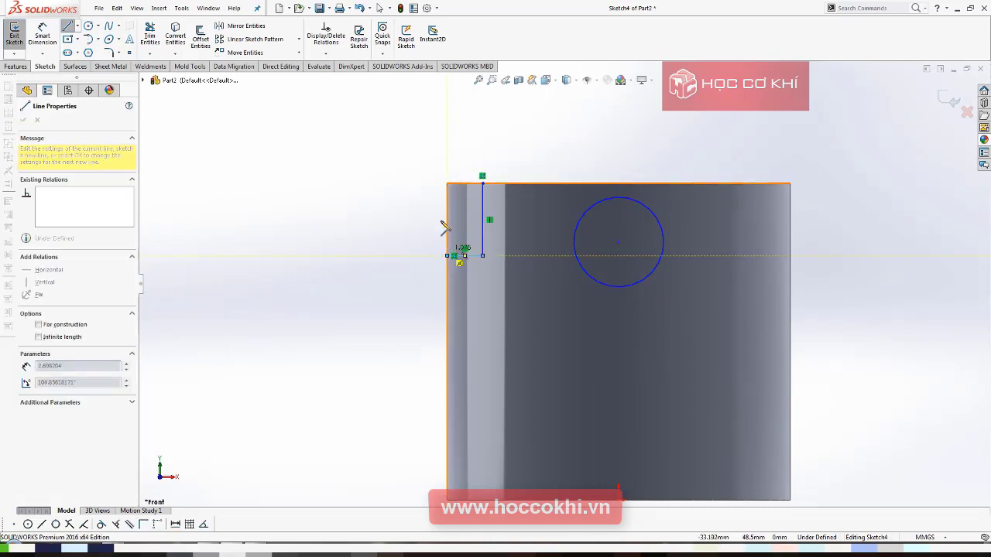
pyautogui.click(446, 184)
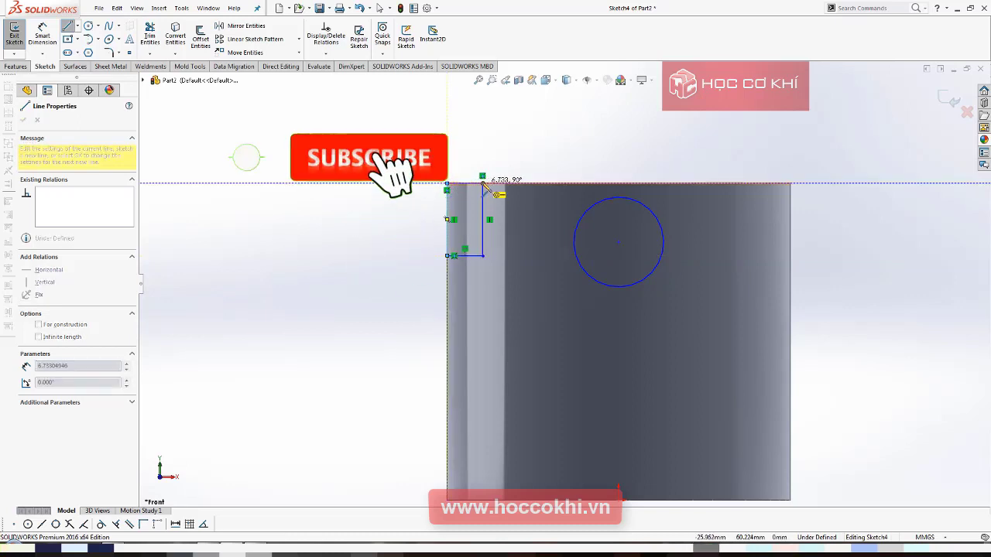
pyautogui.press('Escape')
pyautogui.scroll(-4, 518, 240)
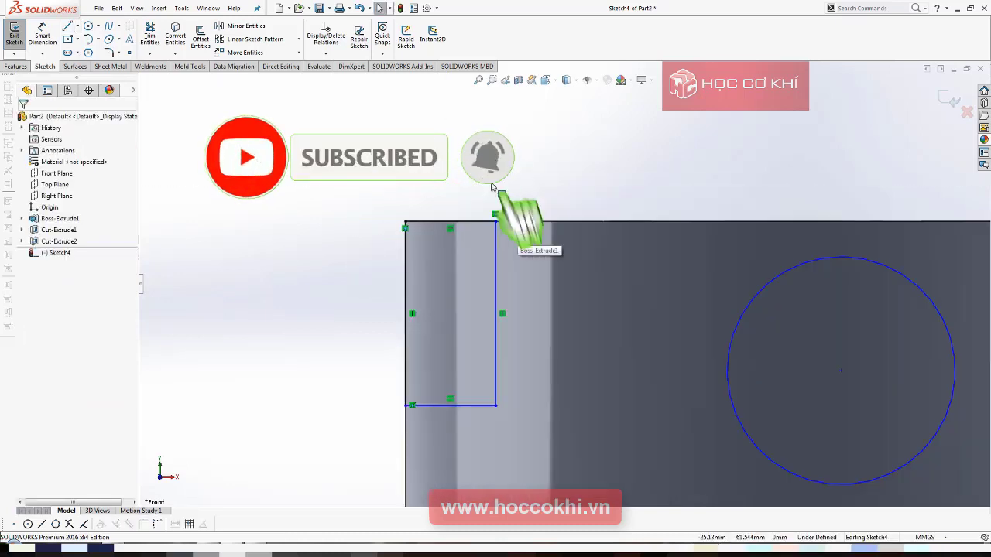
pyautogui.scroll(-4, 514, 255)
pyautogui.scroll(3, 725, 398)
pyautogui.scroll(2, 772, 367)
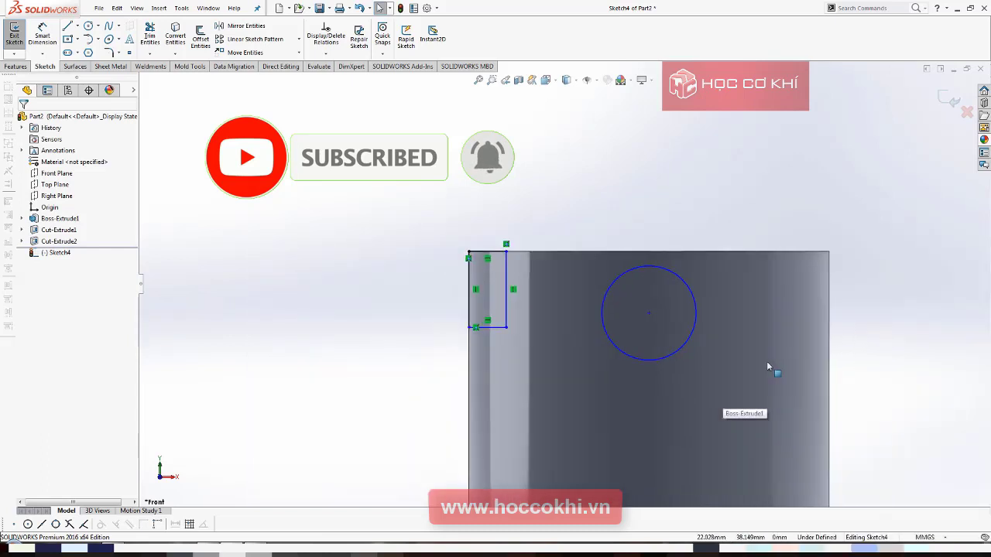
pyautogui.scroll(1, 672, 333)
pyautogui.scroll(2, 563, 283)
pyautogui.click(42, 35)
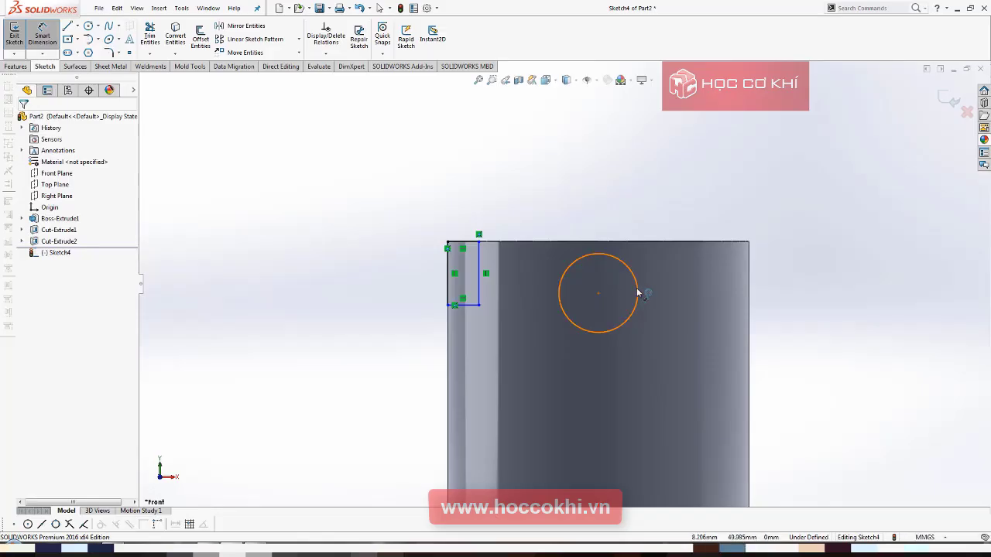
# Dimension the sketch circle to Ø20.
pyautogui.click(636, 292)
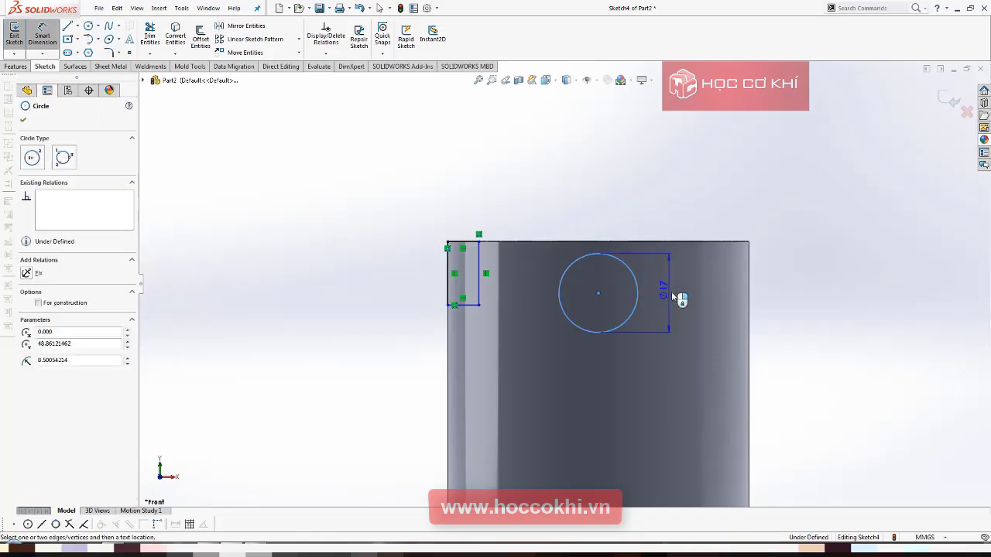
pyautogui.click(674, 296)
pyautogui.write('20')
pyautogui.press('Return')
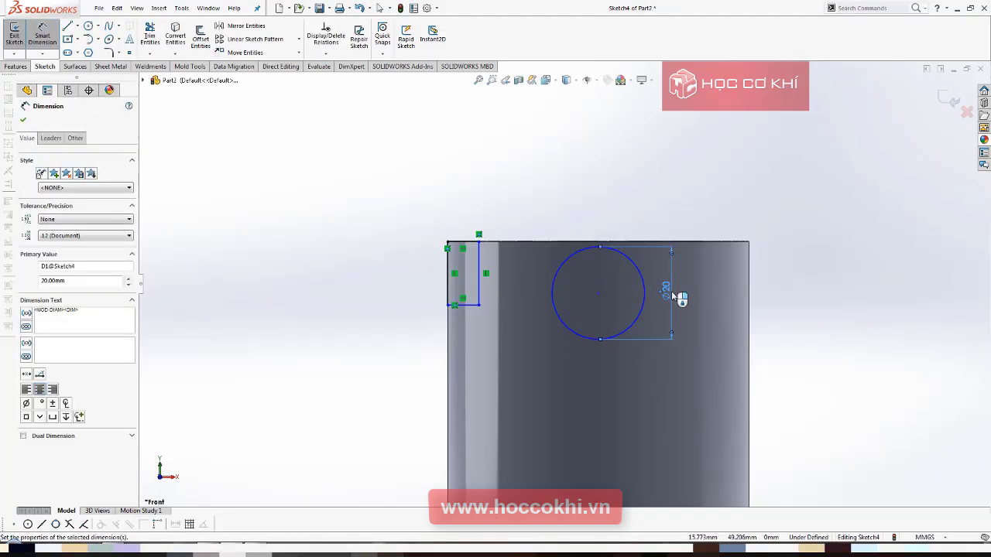
pyautogui.click(598, 294)
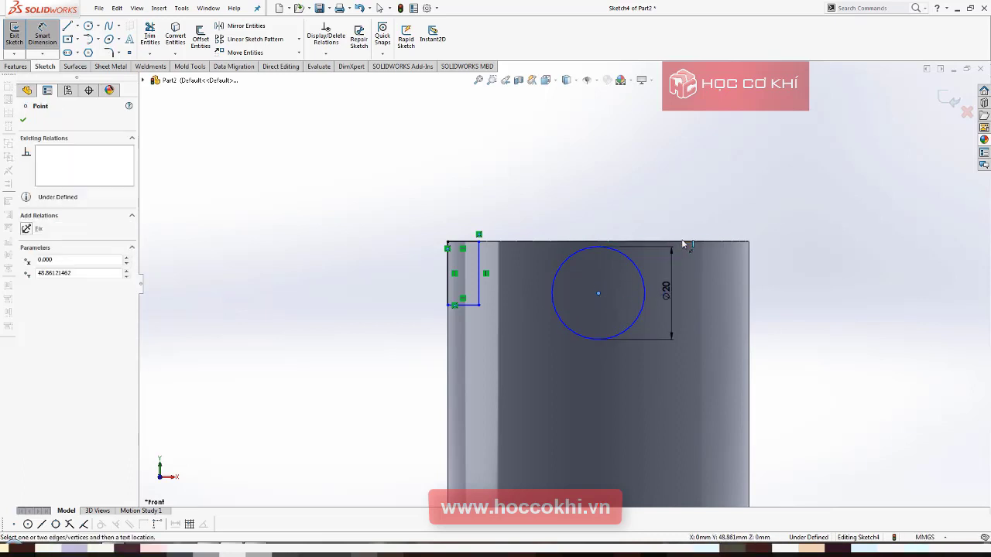
pyautogui.click(682, 246)
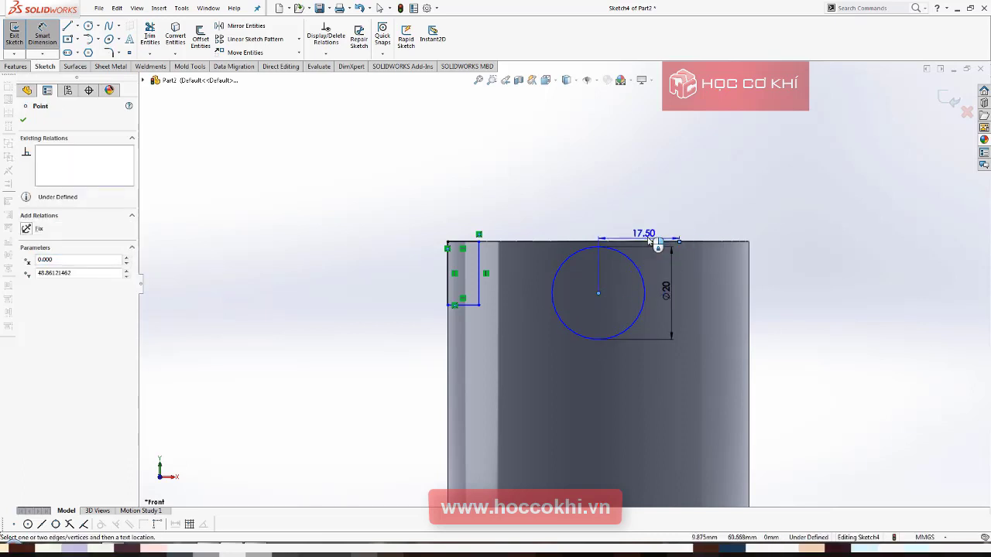
pyautogui.press('Escape')
# Check the drawing, then place the circle centre 14 below the part's top edge.
pyautogui.hotkey('alt', 'Tab')
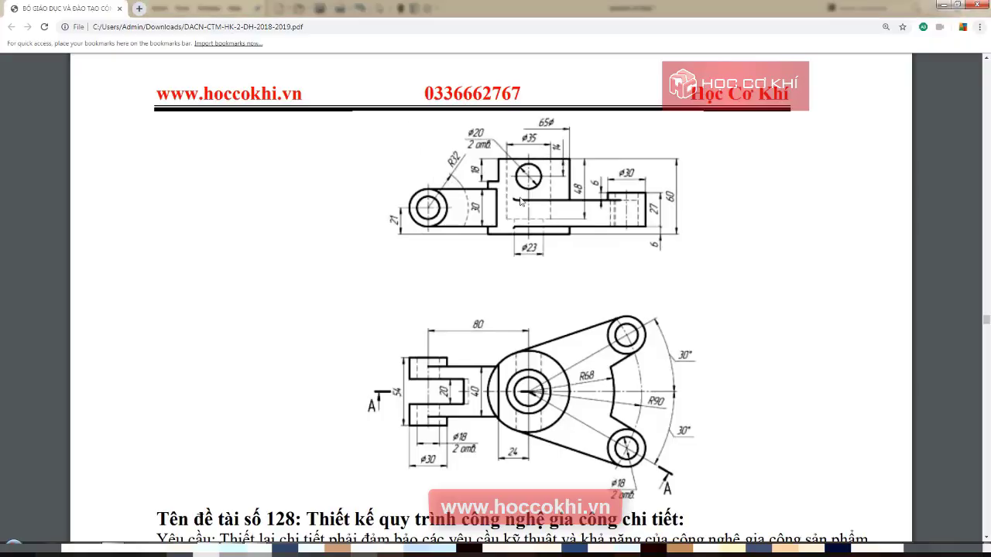
pyautogui.hotkey('alt', 'Tab')
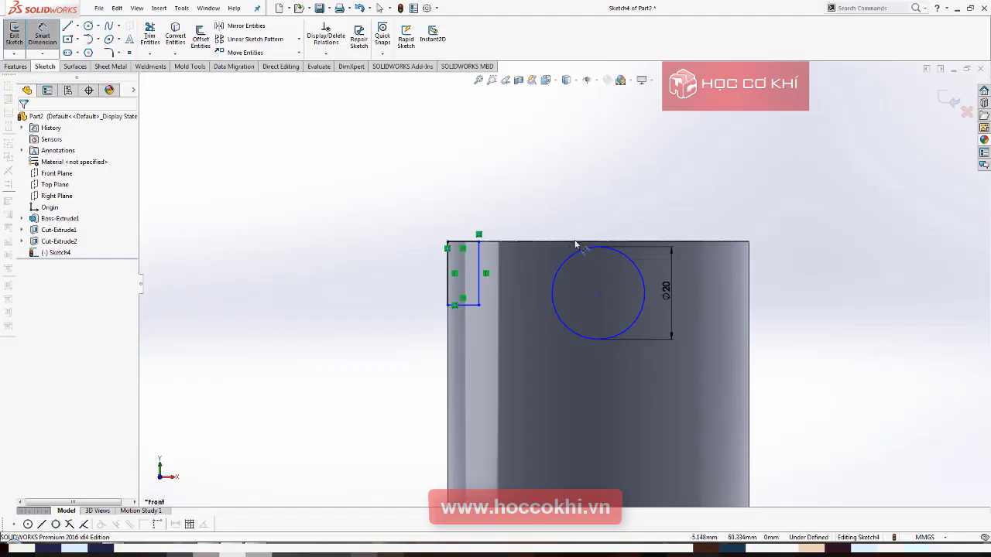
pyautogui.click(575, 243)
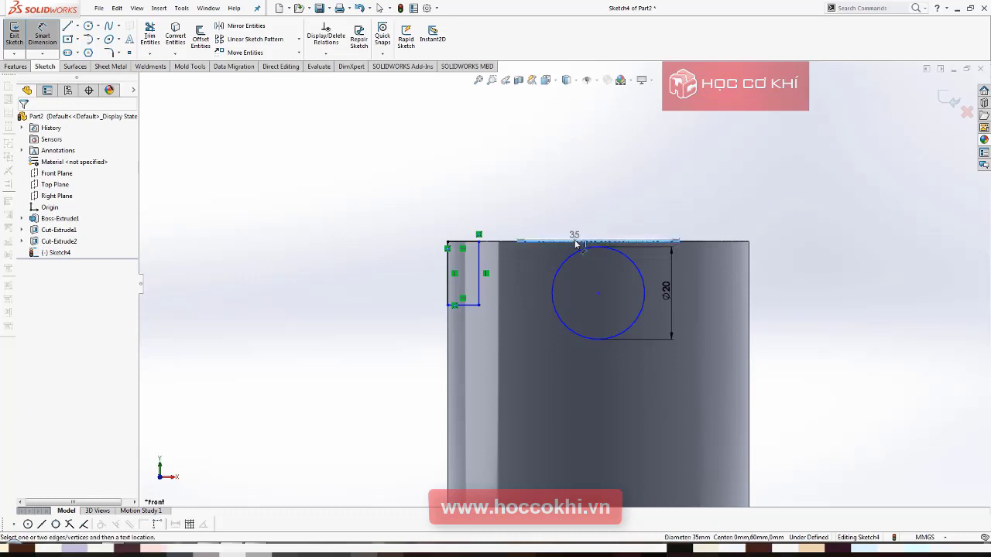
pyautogui.click(597, 294)
pyautogui.click(649, 267)
pyautogui.write('14')
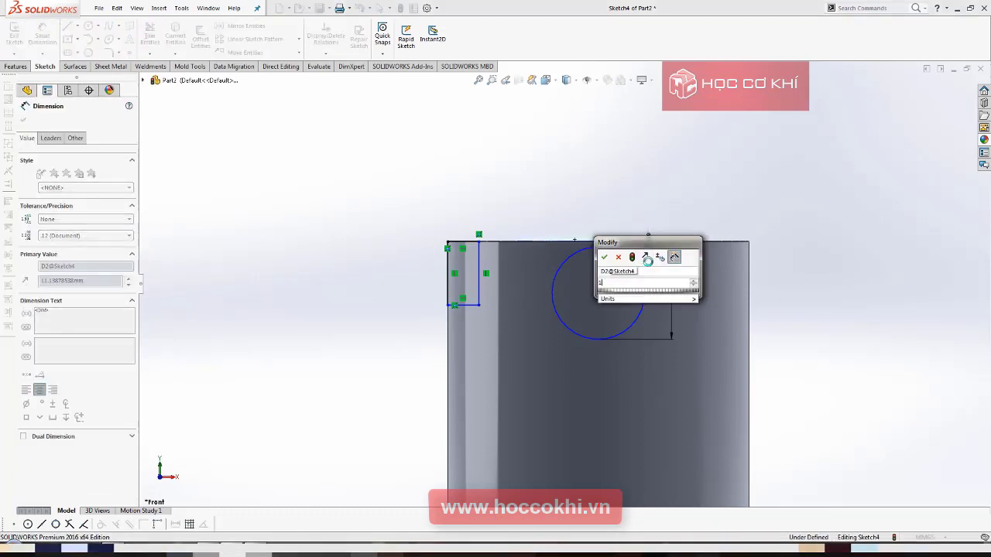
pyautogui.press('Return')
pyautogui.press('Escape')
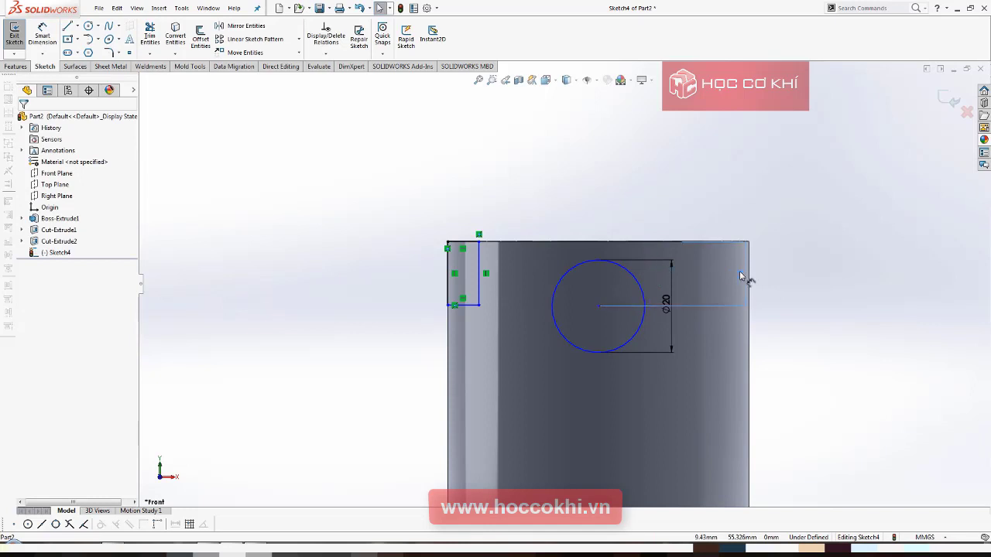
pyautogui.scroll(1, 608, 329)
pyautogui.scroll(1, 589, 306)
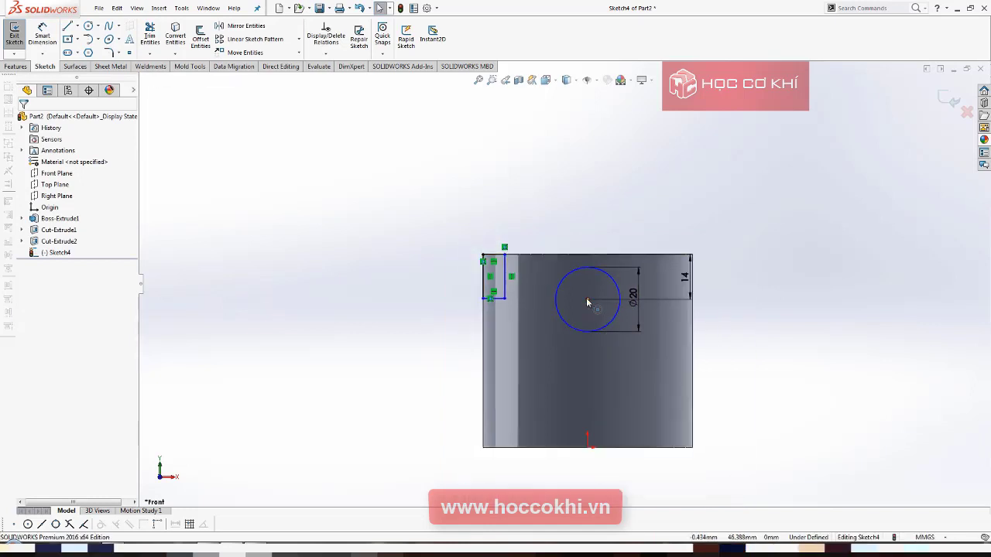
pyautogui.click(587, 303)
# Align the Ø20 circle's centre vertically with the origin.
pyautogui.keyDown('ctrl'); pyautogui.click(588, 444); pyautogui.keyUp('ctrl')
pyautogui.rightClick(588, 444)
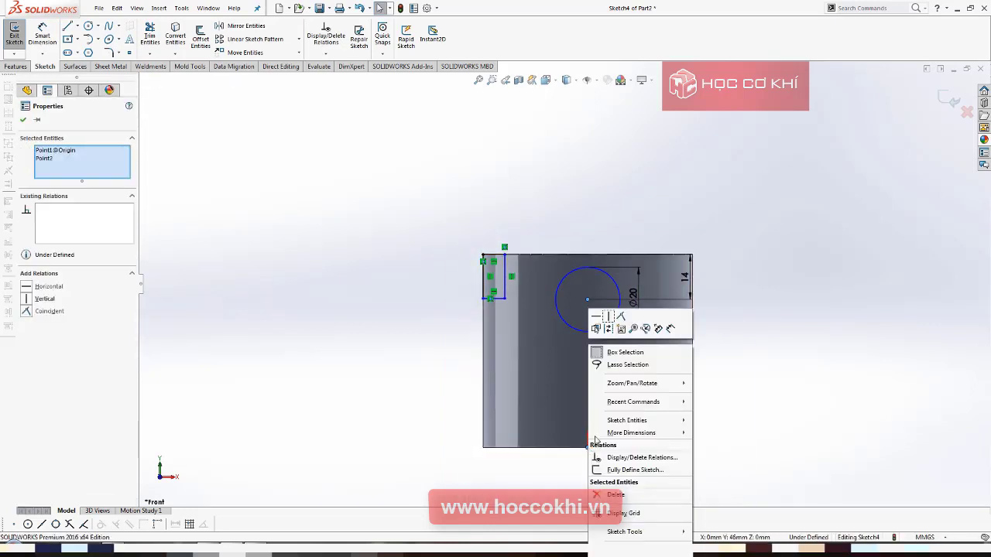
pyautogui.click(608, 316)
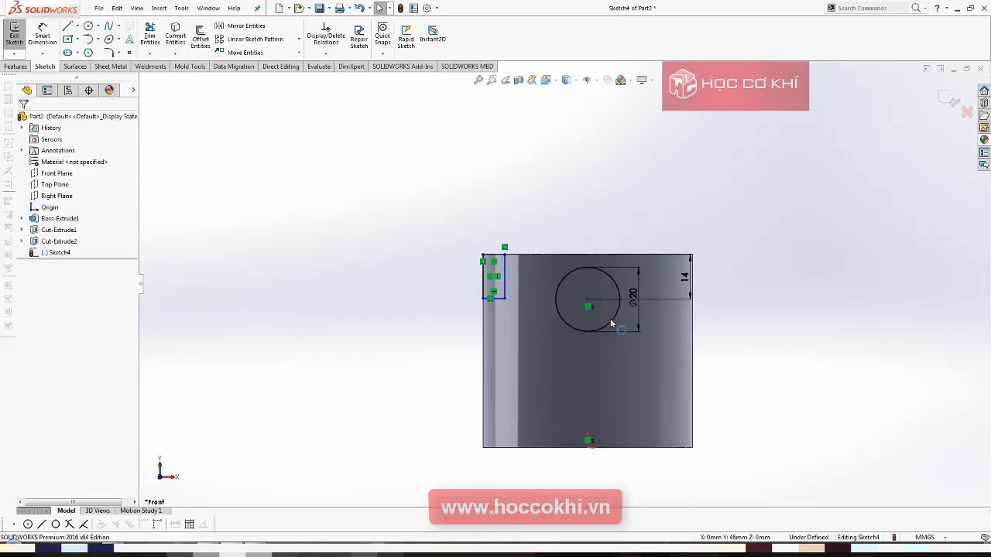
# Set the rectangle's left vertical line to 18 mm, checking the PDF drawing first.
pyautogui.hotkey('alt', 'Tab')
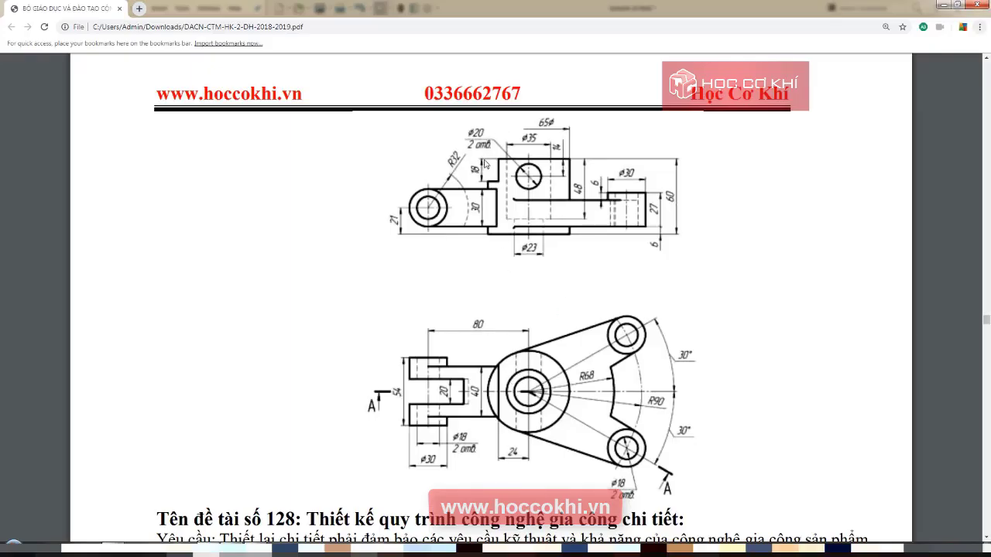
pyautogui.hotkey('alt', 'Tab')
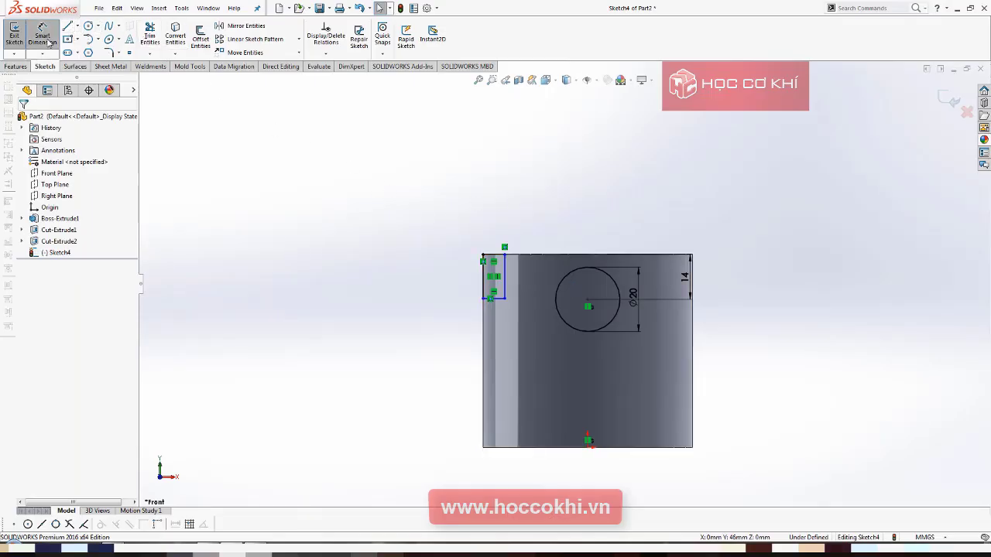
pyautogui.scroll(-2, 498, 280)
pyautogui.click(486, 285)
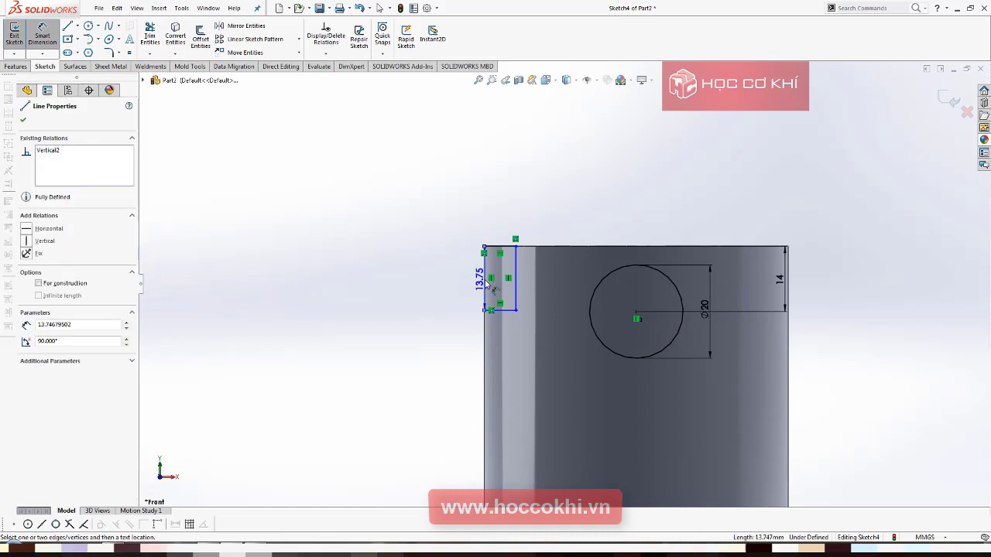
pyautogui.click(419, 280)
pyautogui.write('8')
pyautogui.press('Return')
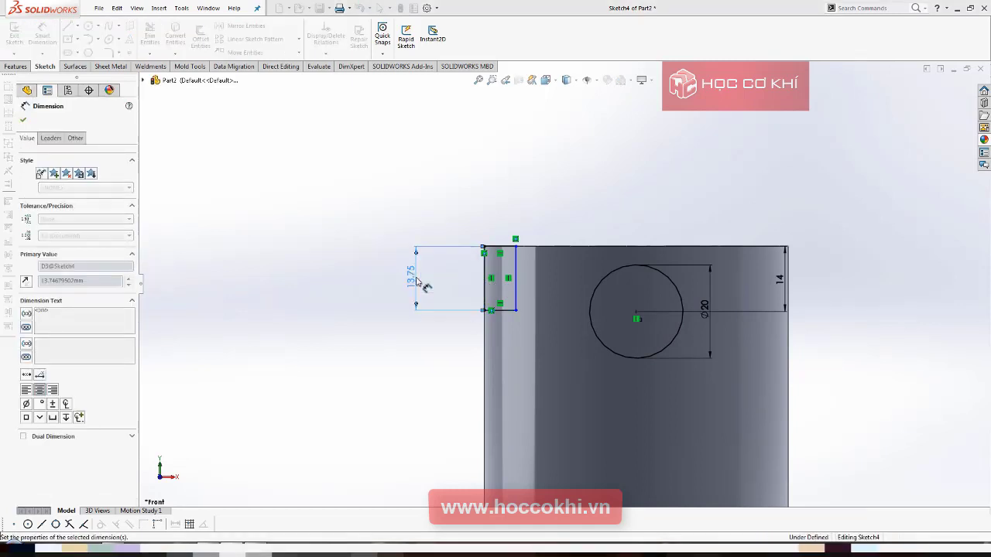
pyautogui.press('Escape')
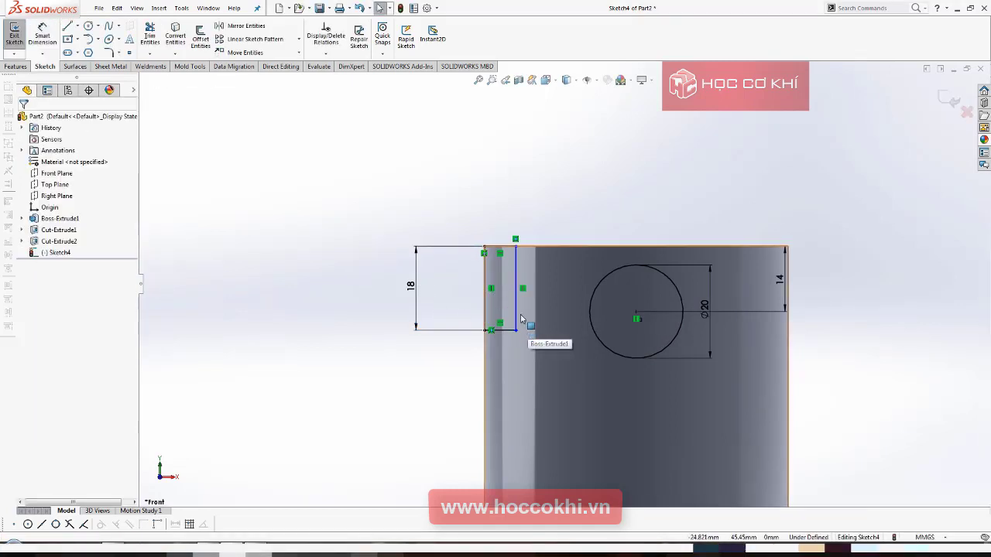
# Dimension the rectangle edge 24 mm from the origin and close the dimension.
pyautogui.hotkey('alt', 'Tab')
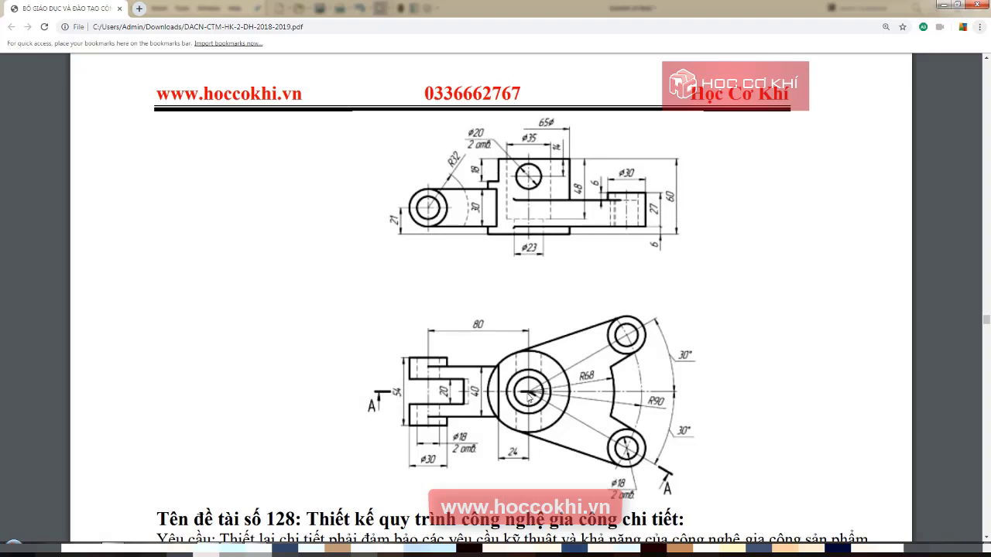
pyautogui.hotkey('alt', 'Tab')
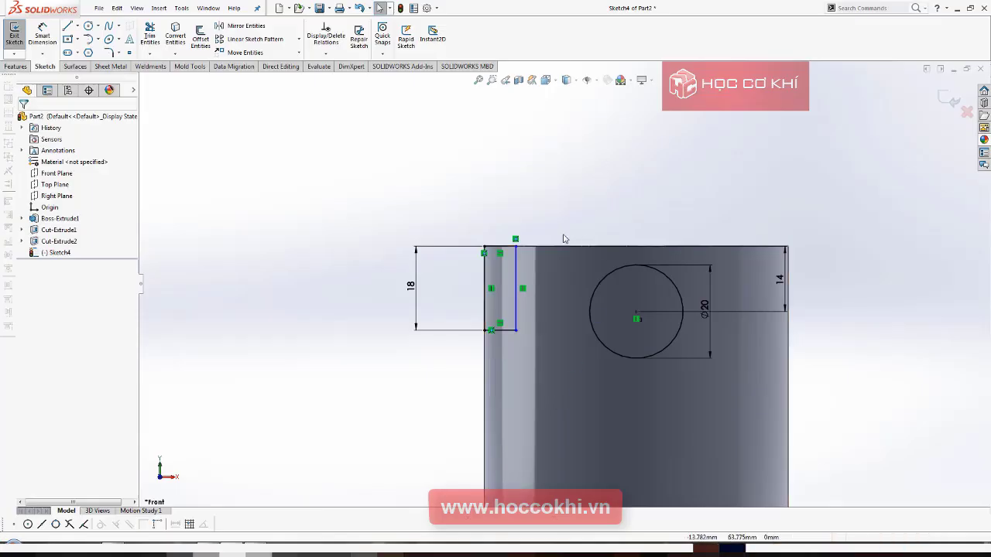
pyautogui.scroll(2, 564, 237)
pyautogui.click(43, 35)
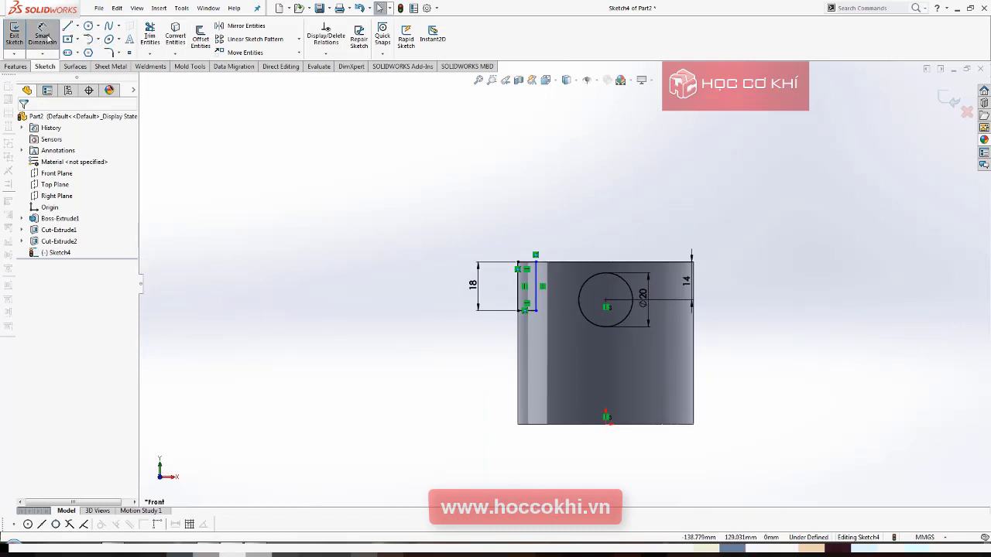
pyautogui.click(538, 300)
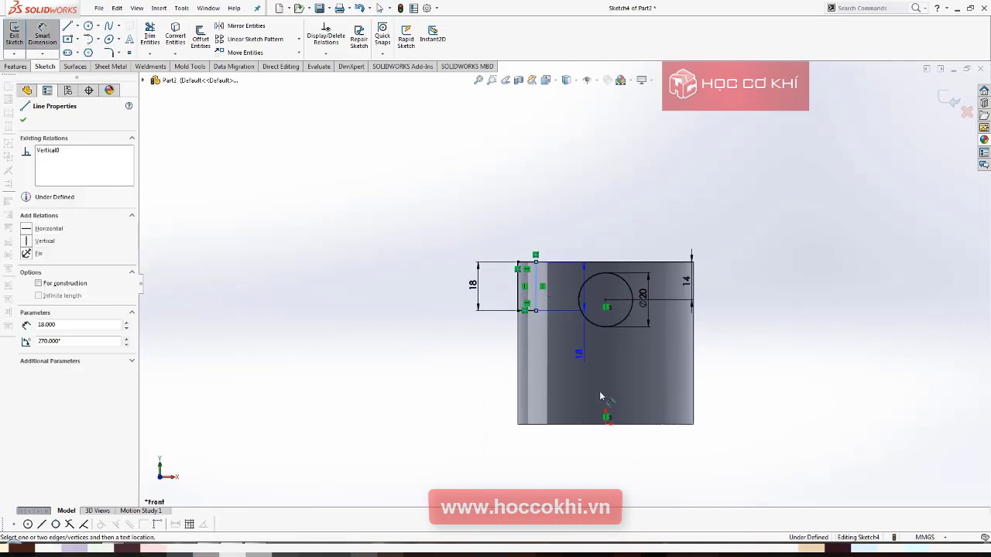
pyautogui.click(606, 418)
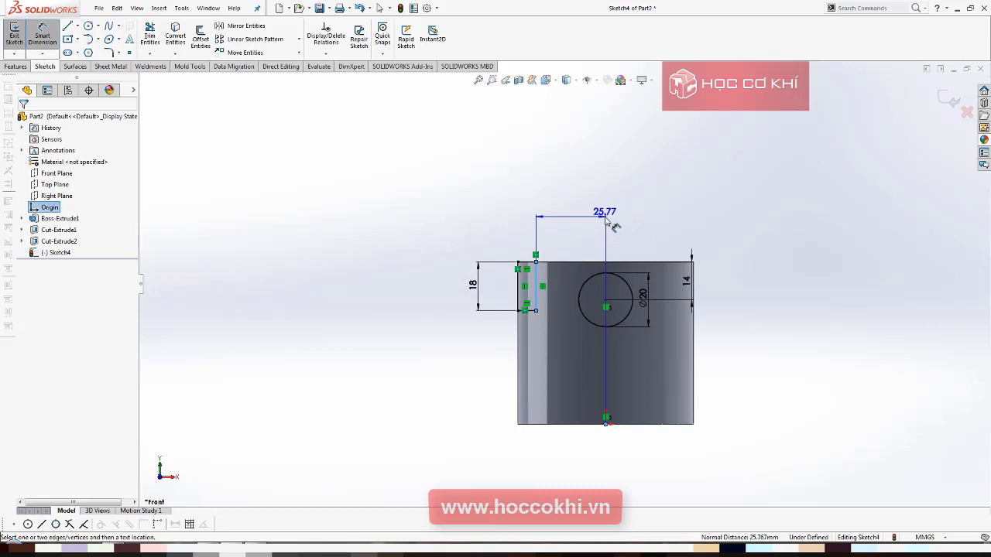
pyautogui.click(604, 218)
pyautogui.write('24')
pyautogui.press('Return')
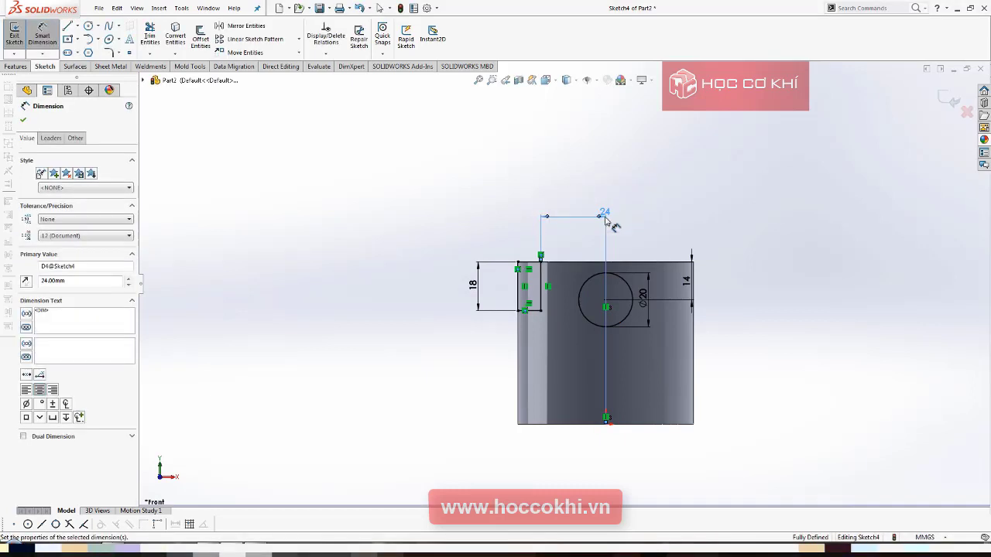
pyautogui.click(24, 119)
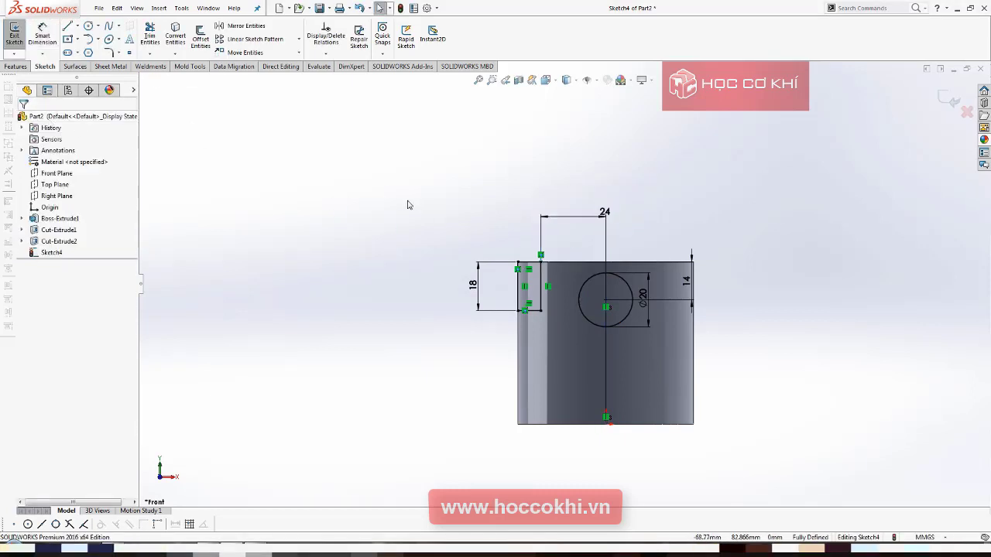
pyautogui.click(22, 68)
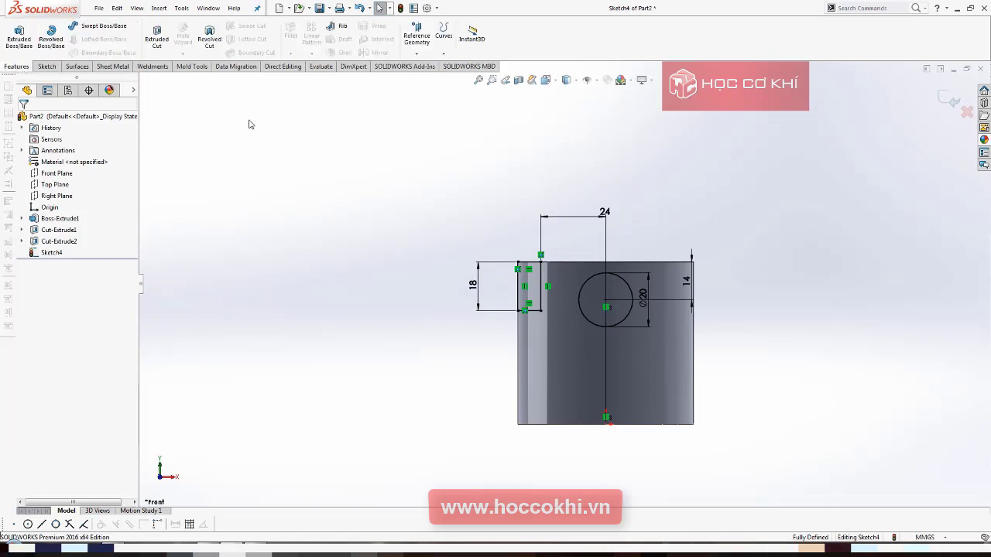
# Cut-extrude Sketch4 mid-plane with a 70 mm depth through the hub.
pyautogui.click(159, 43)
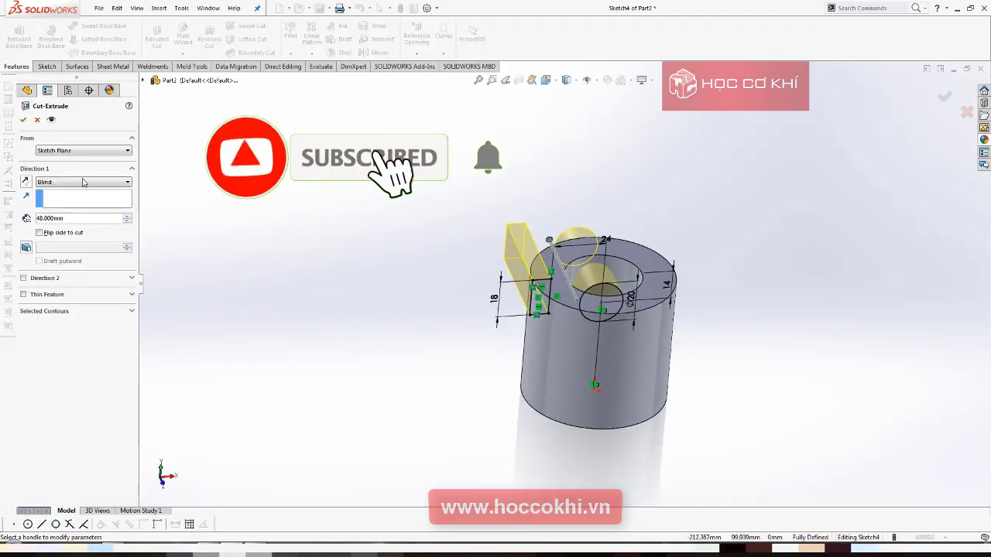
pyautogui.click(83, 181)
pyautogui.click(70, 246)
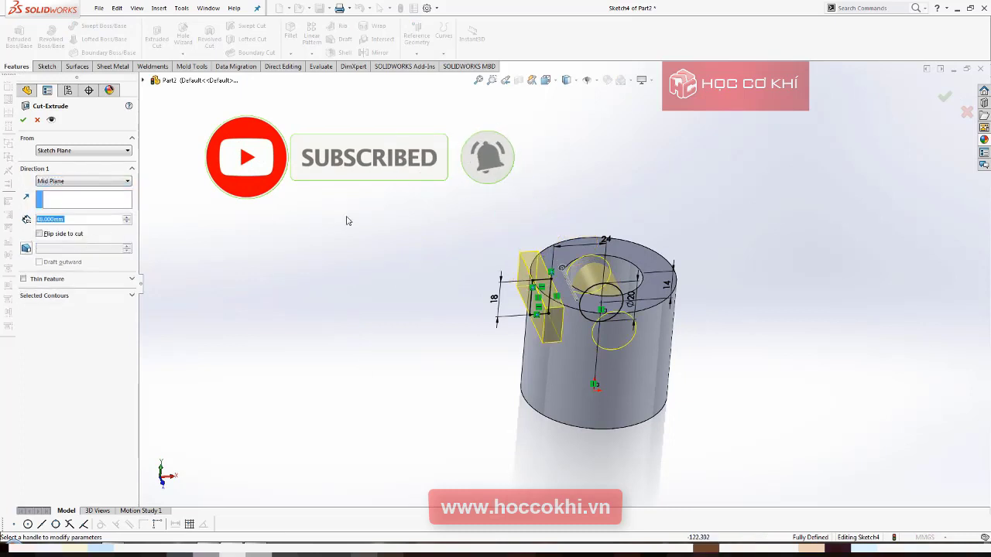
pyautogui.moveTo(338, 232)
pyautogui.mouseDown(button='middle')
pyautogui.moveTo(336, 283)
pyautogui.moveTo(359, 322)
pyautogui.mouseUp(button='middle')
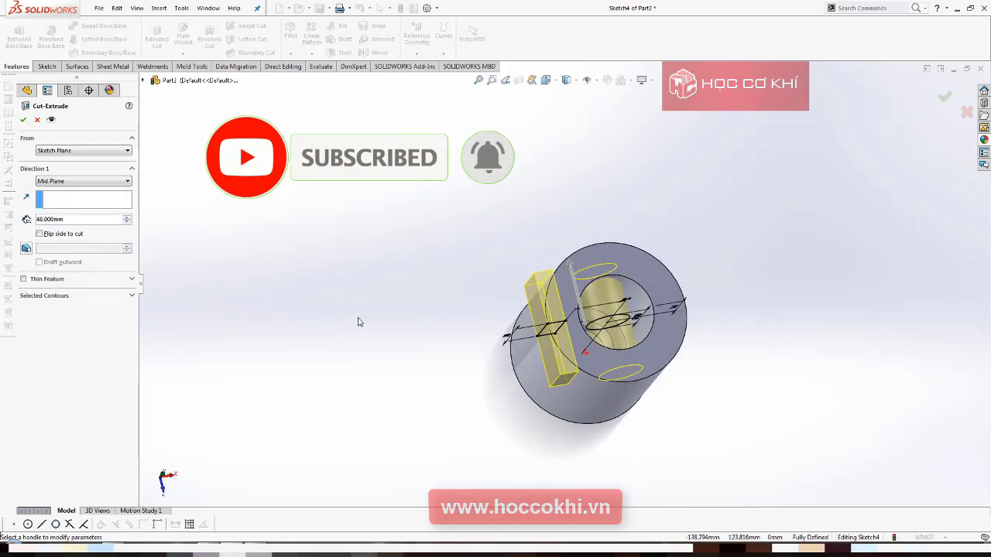
pyautogui.doubleClick(77, 219)
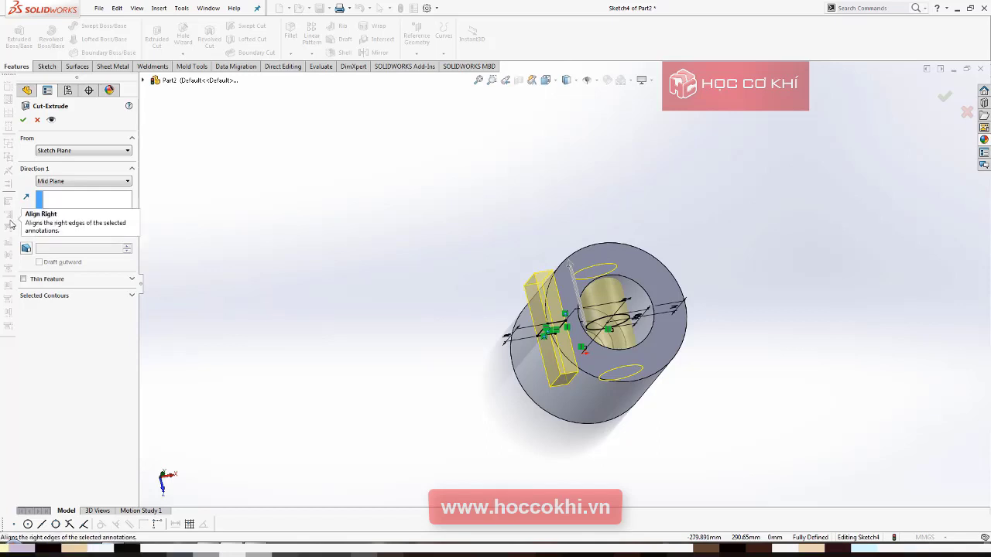
pyautogui.write('70')
pyautogui.press('Return')
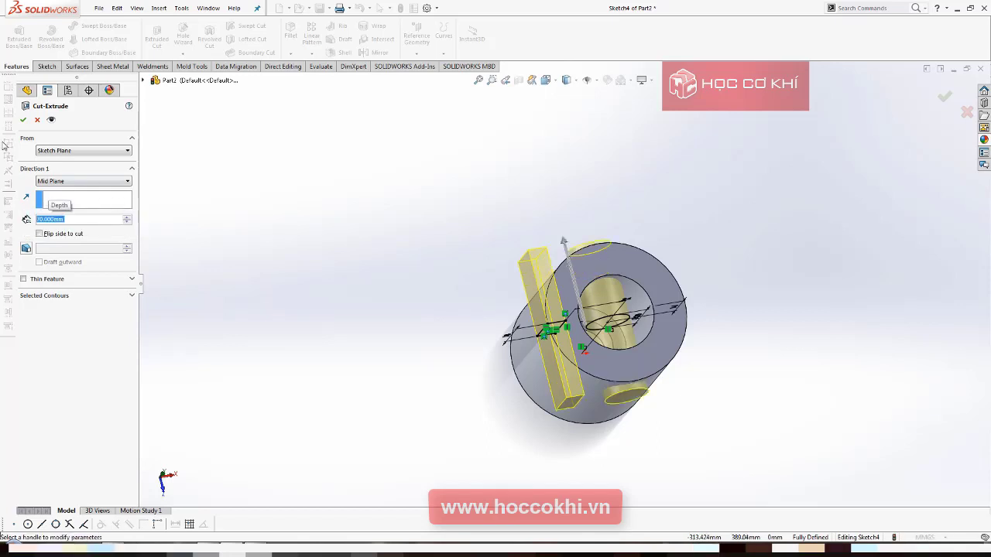
pyautogui.click(23, 120)
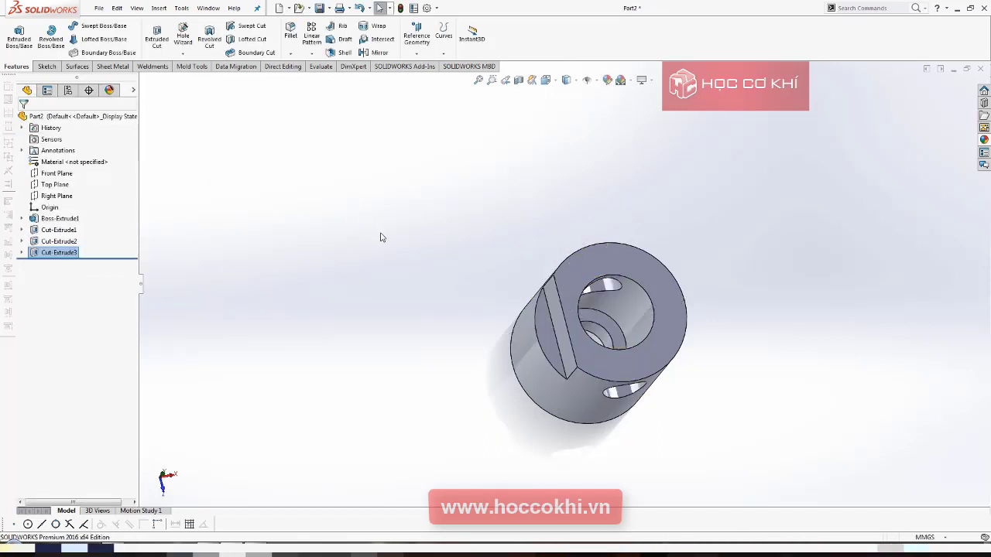
pyautogui.moveTo(400, 252)
pyautogui.mouseDown(button='middle')
pyautogui.moveTo(359, 181)
pyautogui.moveTo(369, 144)
pyautogui.moveTo(388, 161)
pyautogui.mouseUp(button='middle')
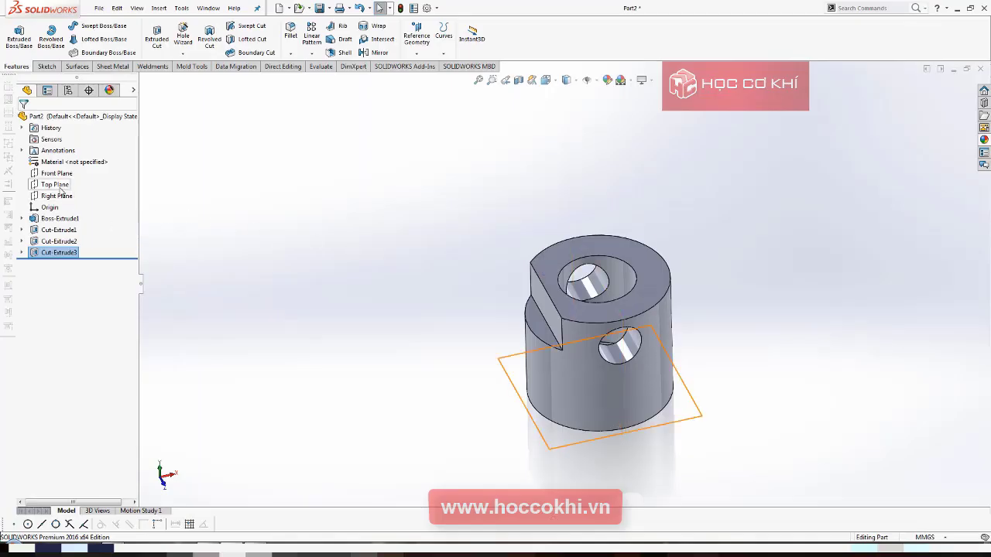
pyautogui.click(55, 184)
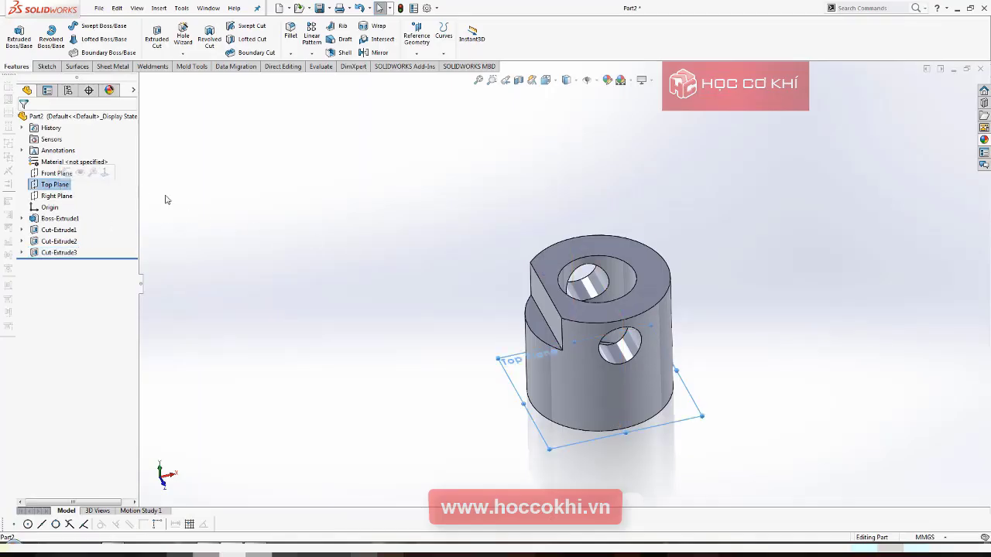
pyautogui.click(54, 174)
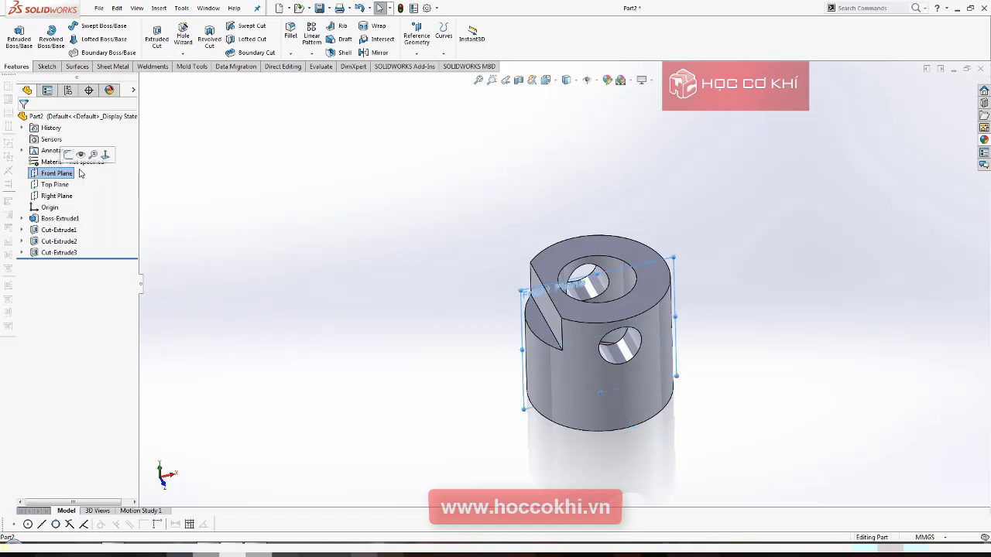
pyautogui.click(564, 171)
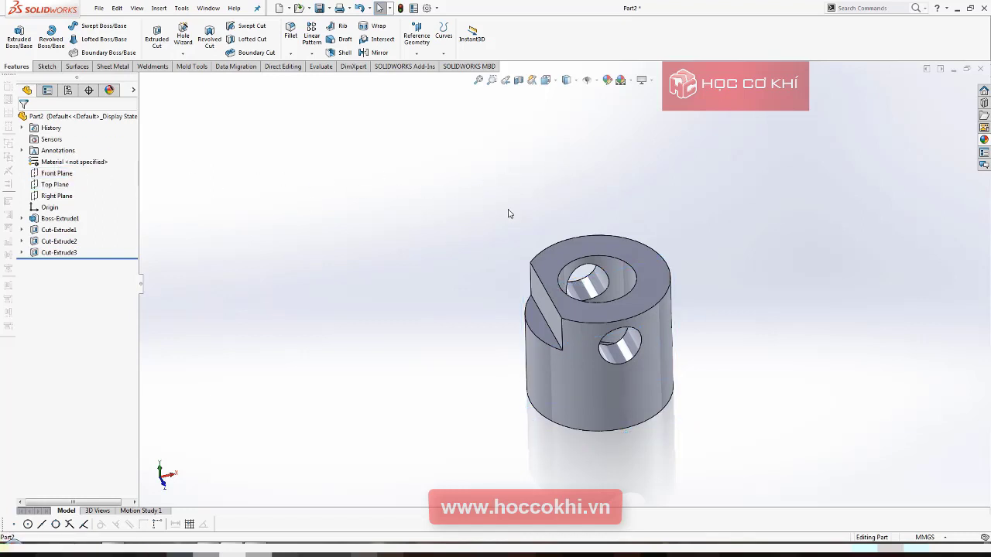
pyautogui.hotkey('ctrl', '7')
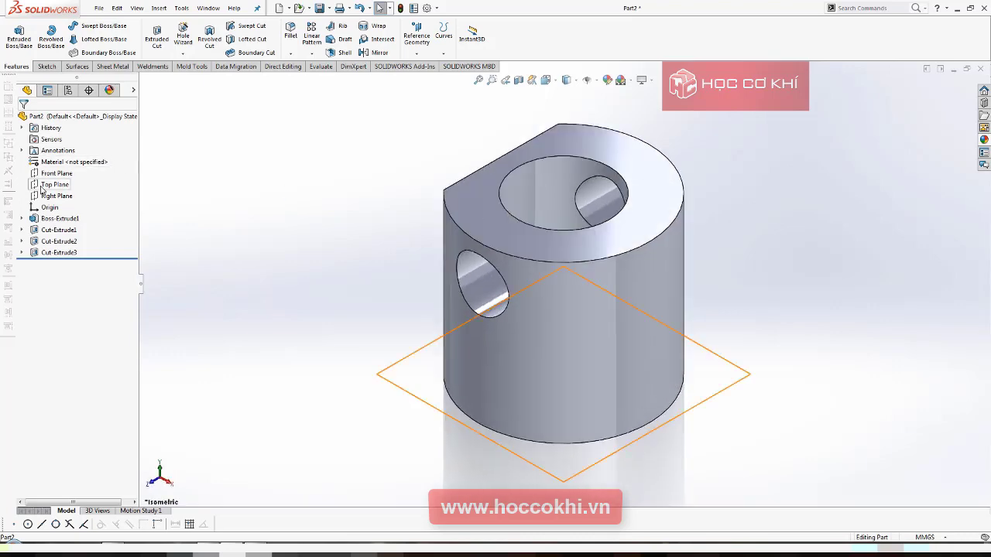
pyautogui.click(46, 186)
# Sketch on the Top Plane, converting the hub's outer circular edge into an R32.5 circle.
pyautogui.click(48, 172)
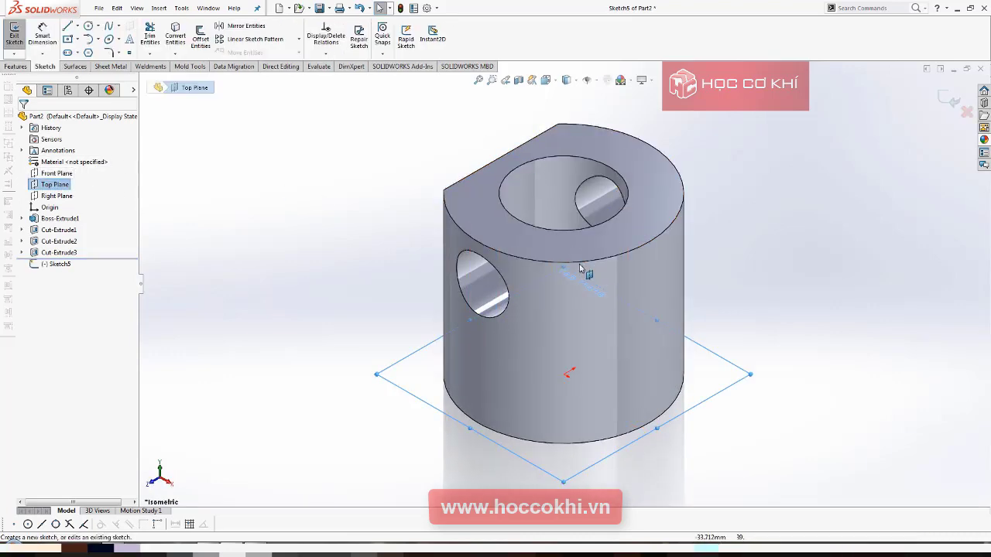
pyautogui.hotkey('ctrl', '8')
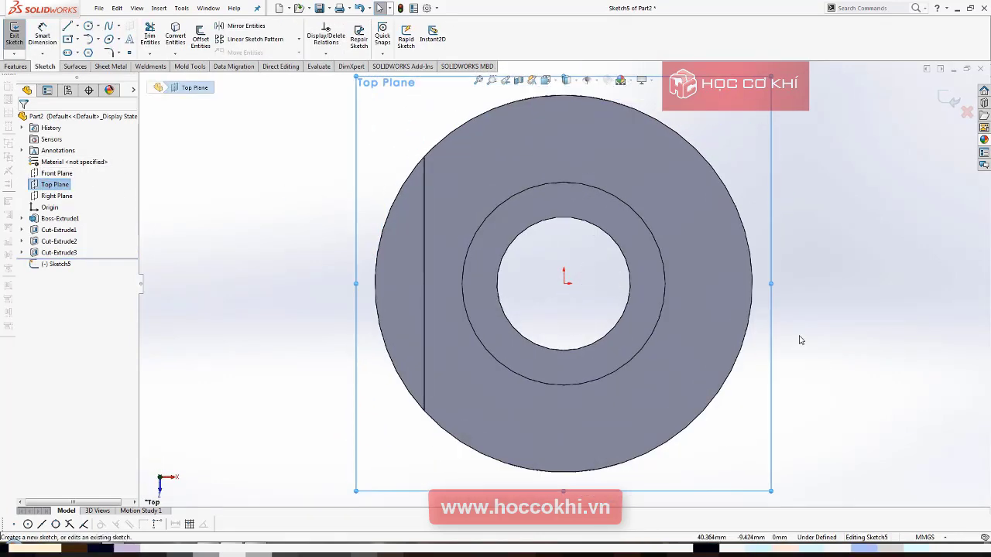
pyautogui.press('z')
pyautogui.click(760, 281)
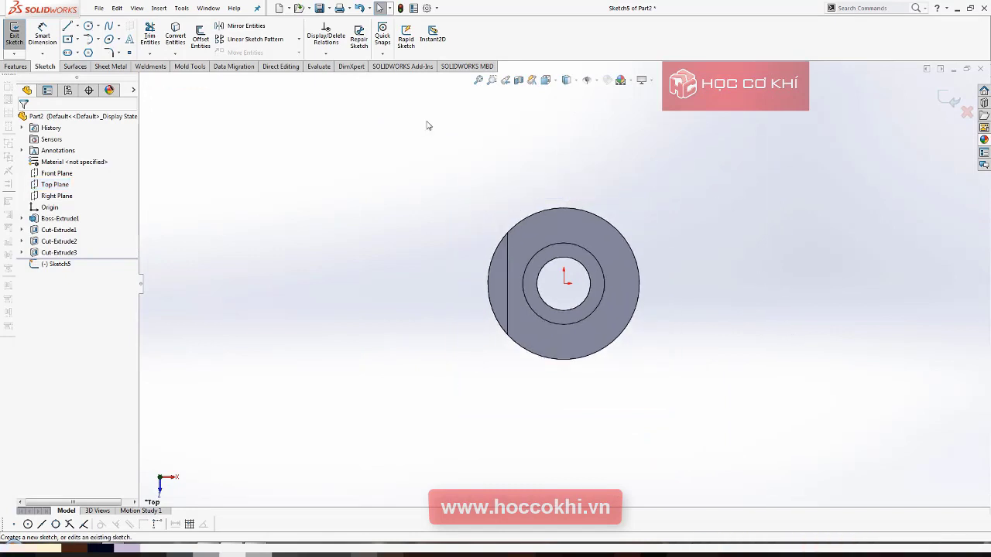
pyautogui.click(175, 35)
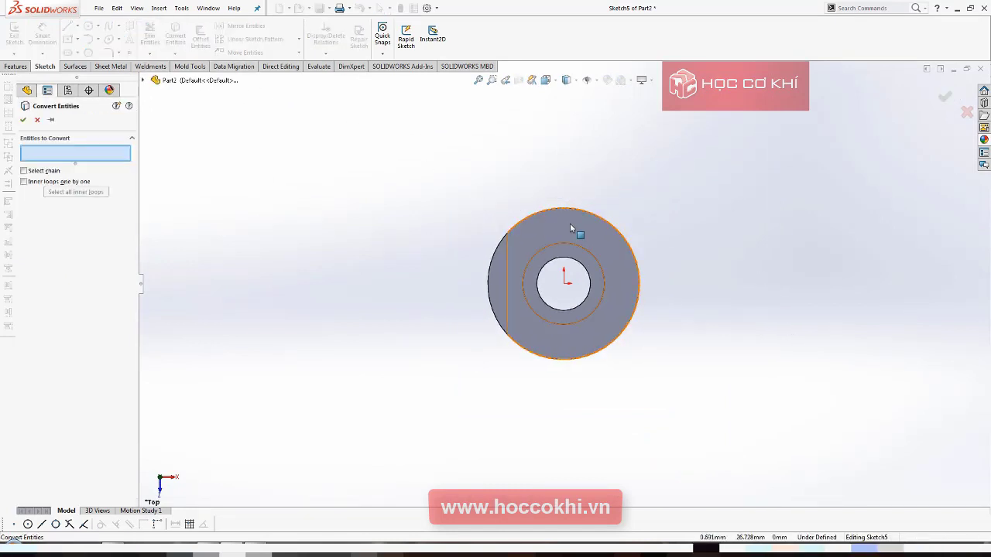
pyautogui.scroll(-2, 570, 223)
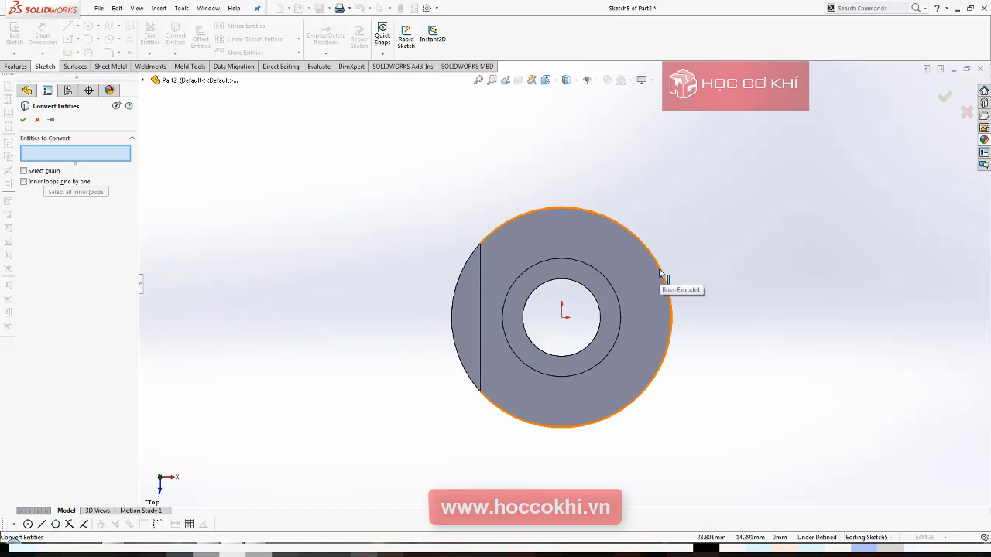
pyautogui.click(659, 272)
pyautogui.click(24, 120)
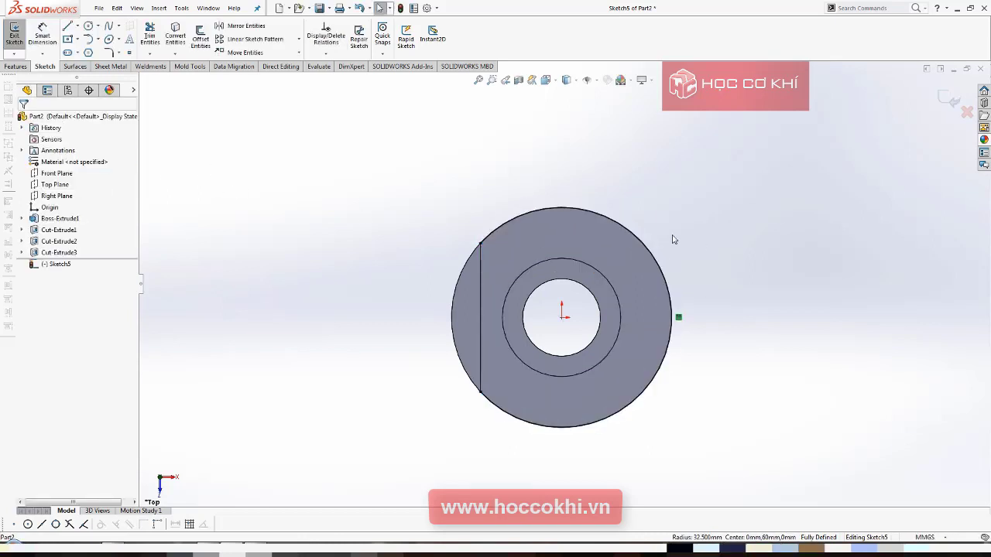
pyautogui.scroll(3, 682, 240)
pyautogui.scroll(-1, 633, 217)
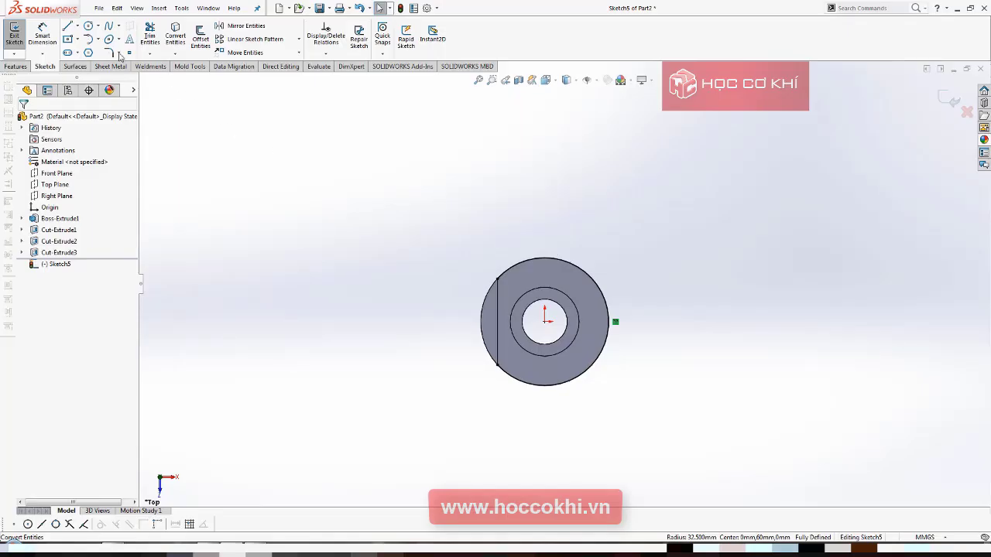
# Draw a horizontal centreline from the hub centre out to the right.
pyautogui.click(79, 27)
pyautogui.click(91, 49)
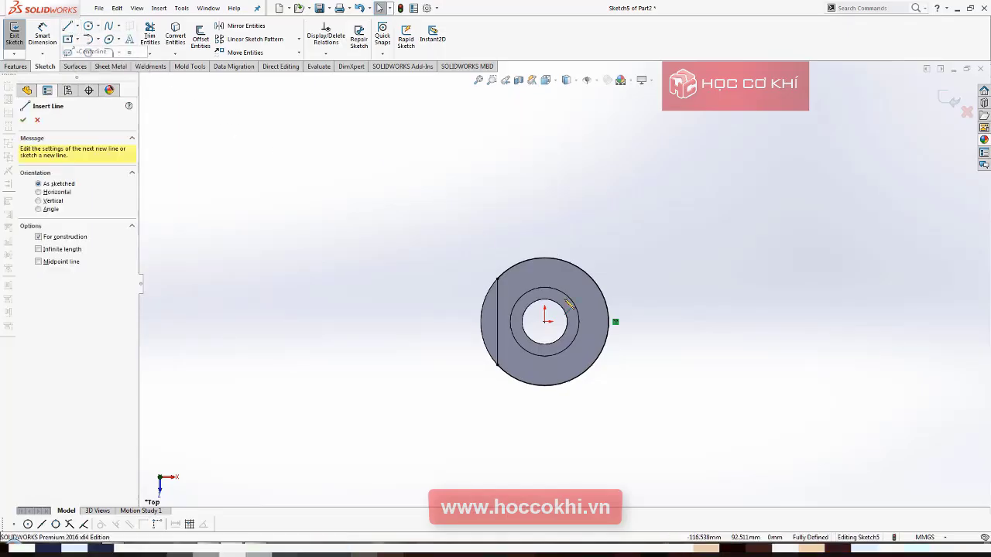
pyautogui.click(616, 322)
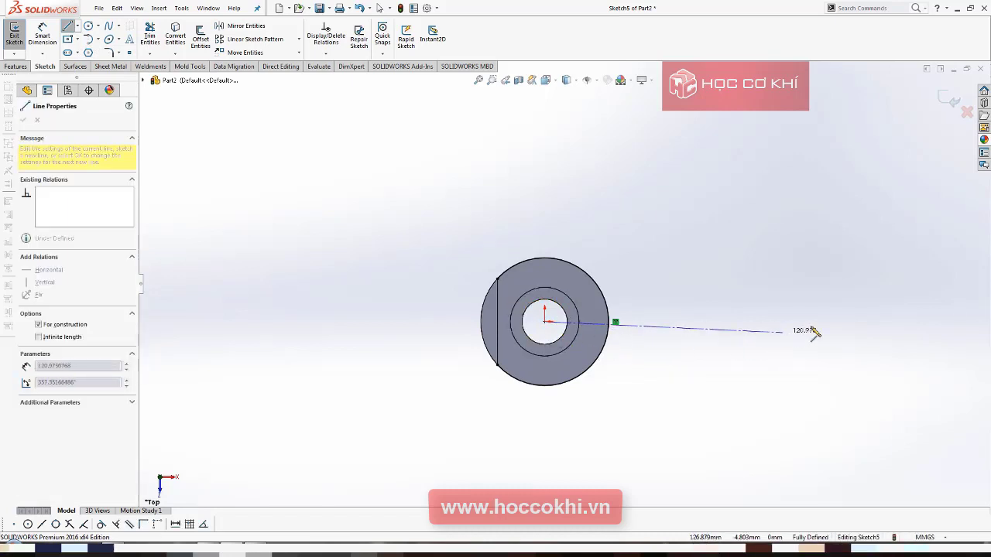
pyautogui.click(866, 322)
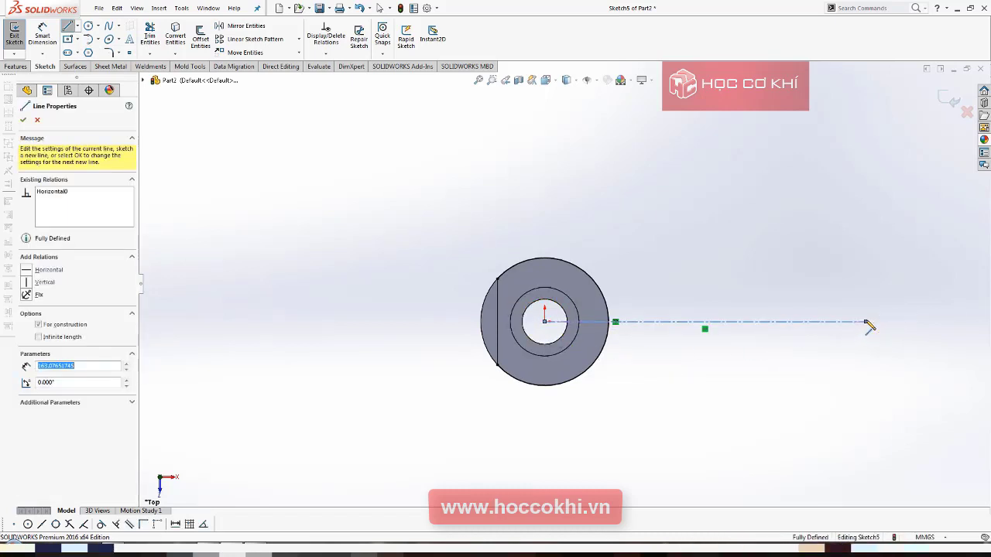
pyautogui.press('Escape')
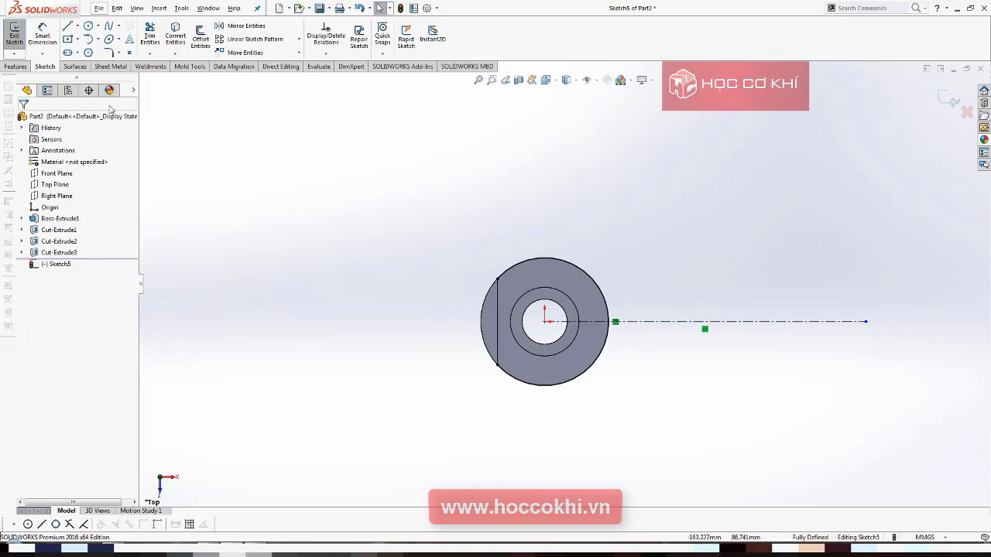
# Draw a long line from the top of the hub circle up to the right.
pyautogui.click(69, 28)
pyautogui.scroll(-2, 529, 279)
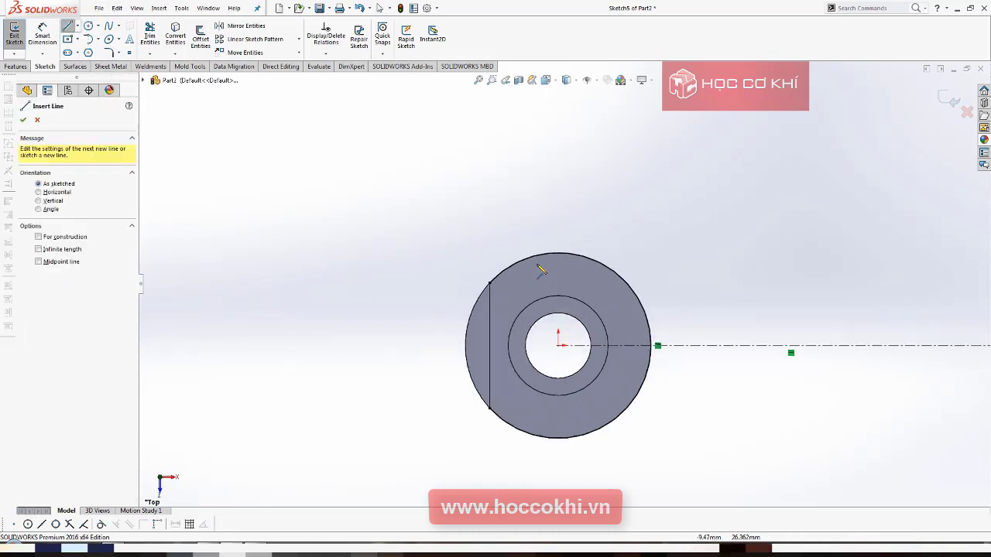
pyautogui.click(544, 256)
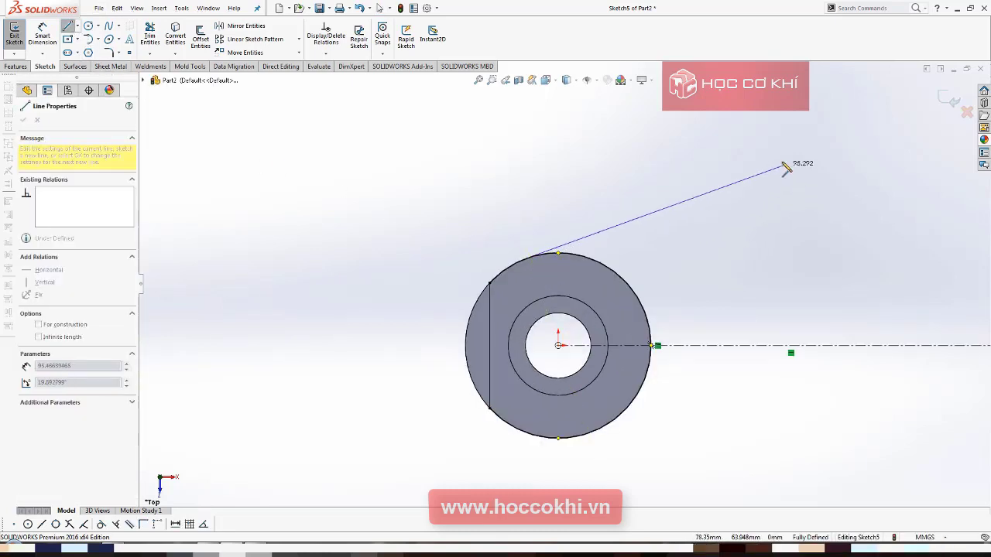
pyautogui.click(788, 158)
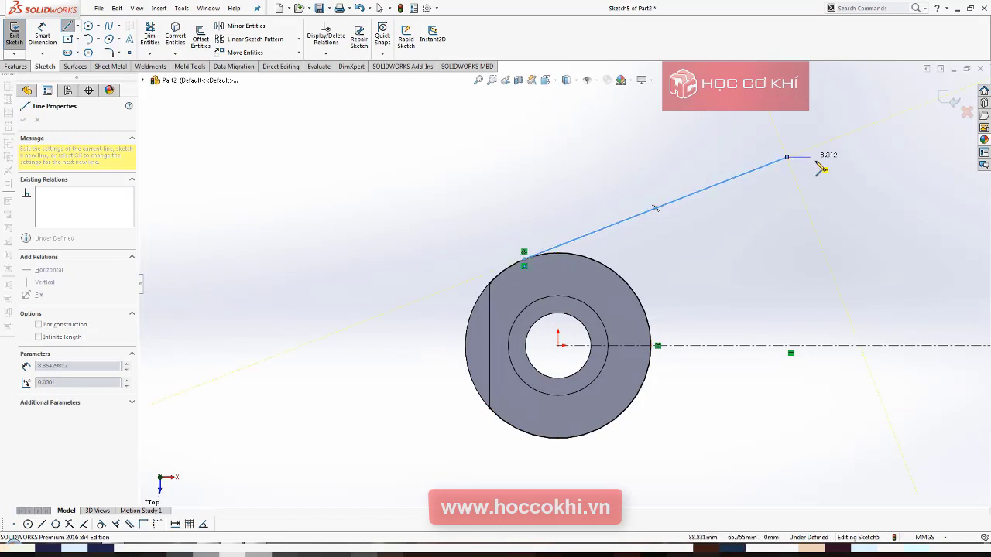
pyautogui.press('Escape')
# Draw two concentric circles at the long line's end.
pyautogui.click(90, 30)
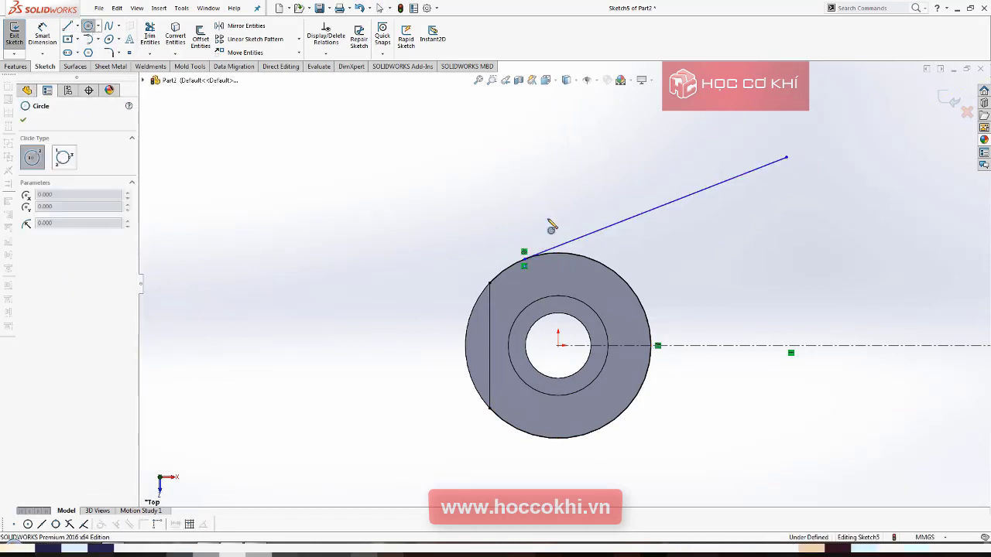
pyautogui.click(802, 187)
pyautogui.click(822, 209)
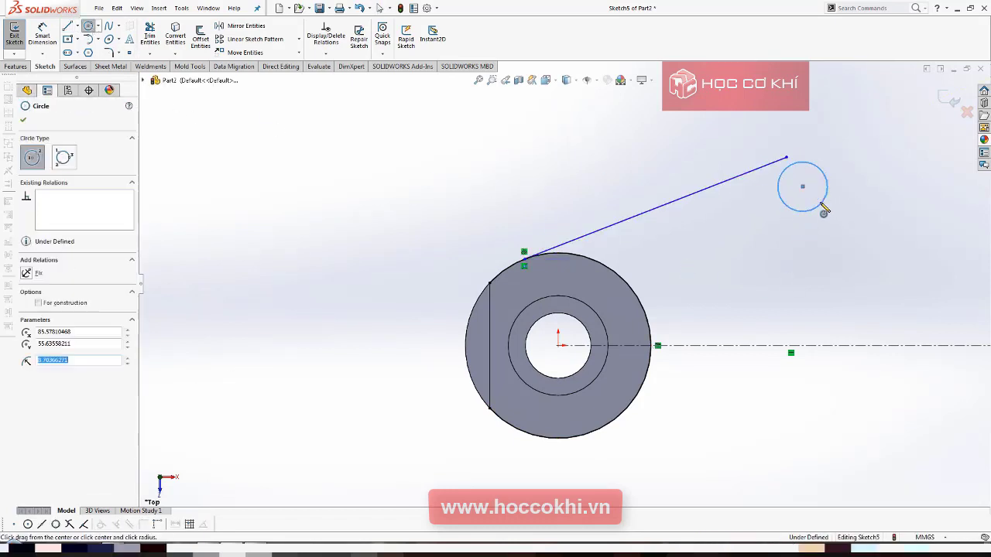
pyautogui.click(802, 187)
pyautogui.click(818, 203)
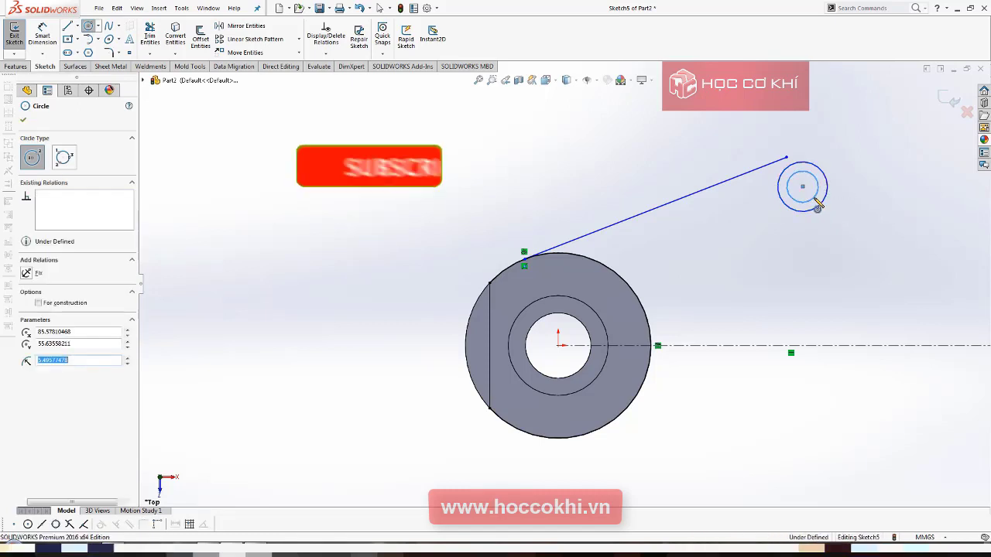
pyautogui.press('Escape')
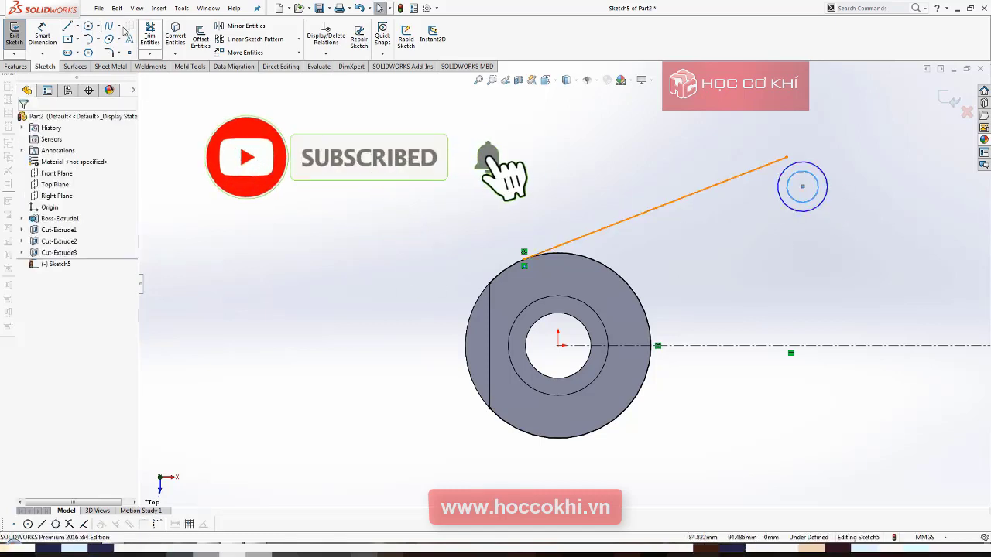
# Draw a short line angled down-left from the outer circle's edge.
pyautogui.click(68, 25)
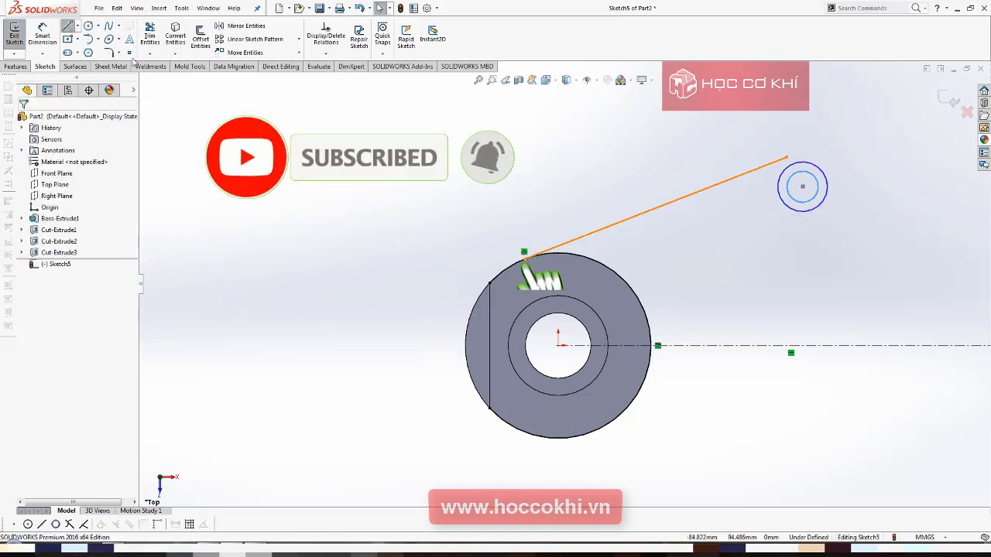
pyautogui.click(815, 208)
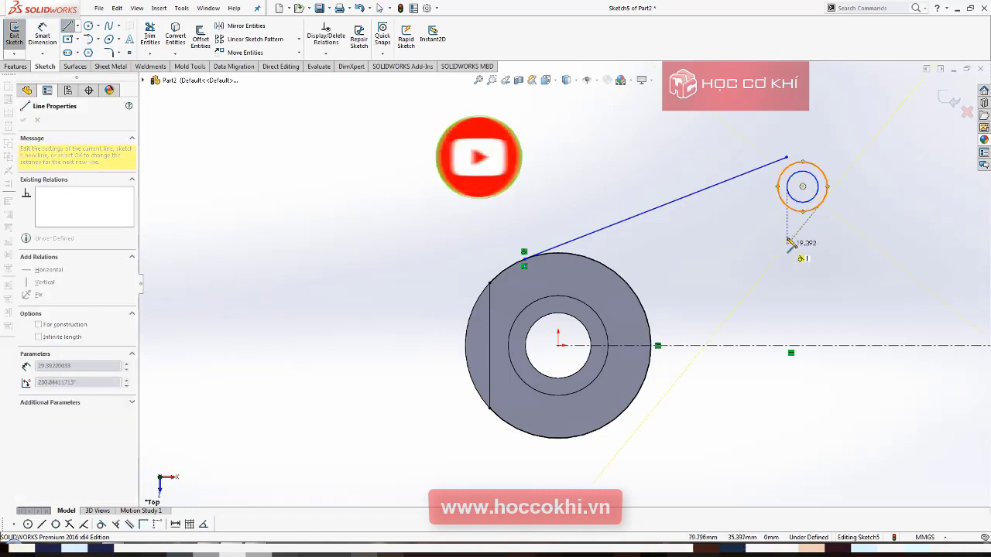
pyautogui.click(784, 244)
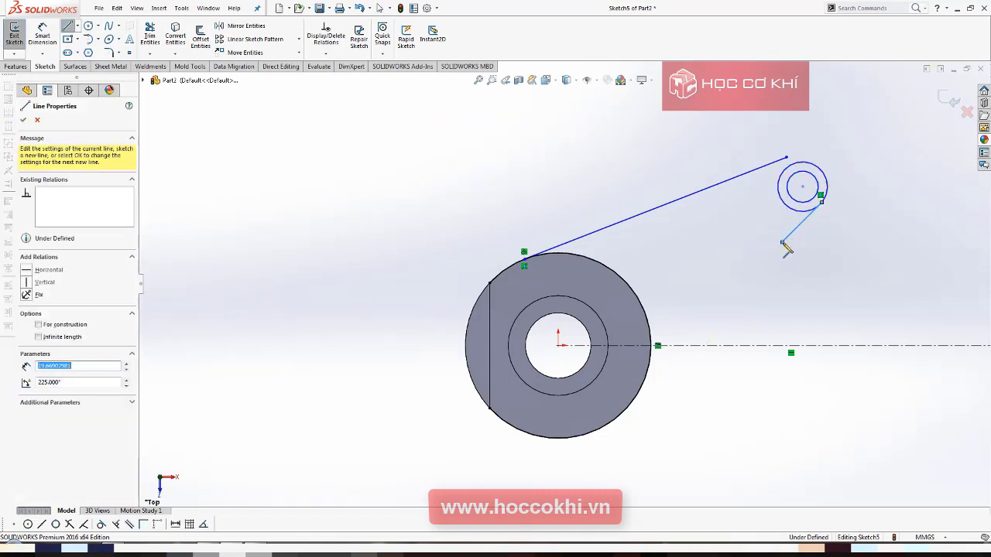
pyautogui.press('Escape')
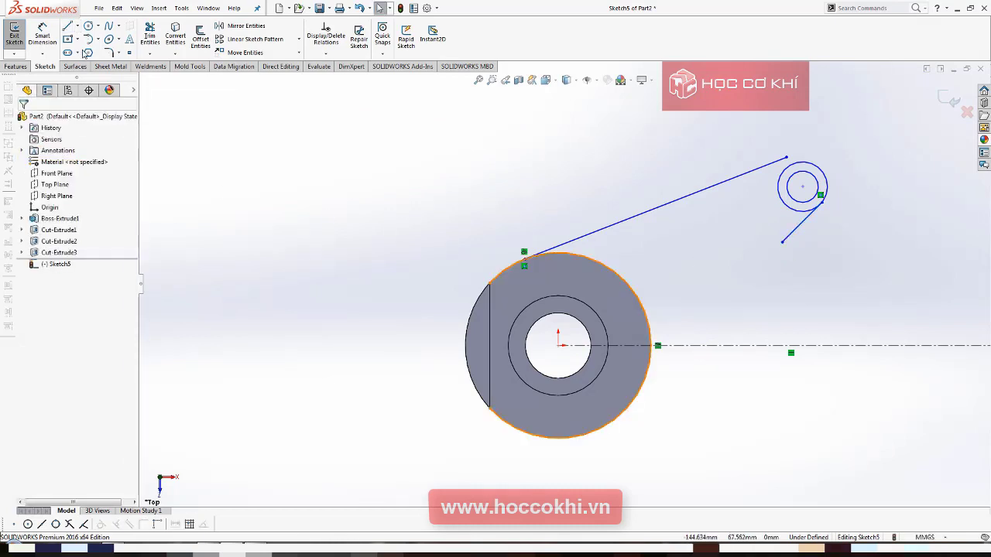
# Draw a hub-centred arc from the short line's end down to the centreline.
pyautogui.click(90, 43)
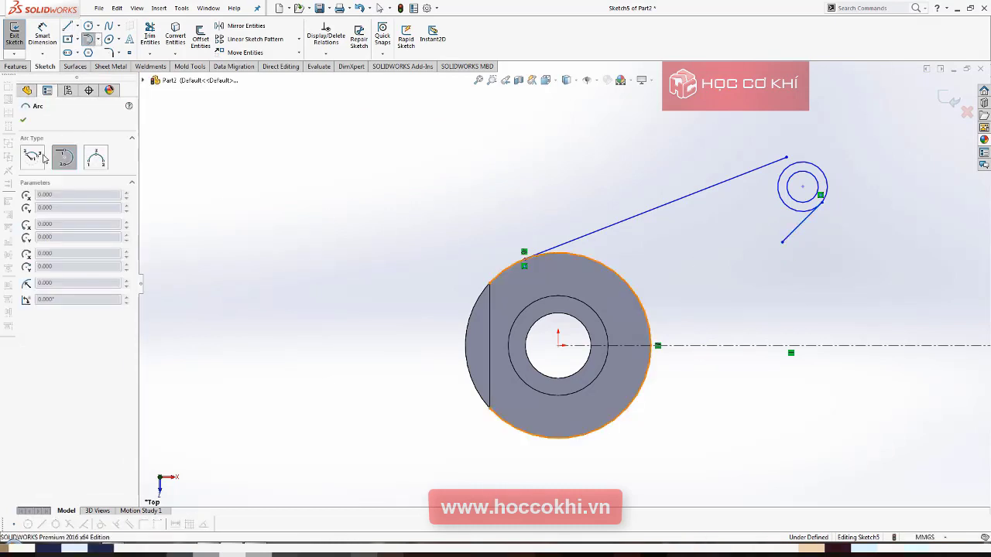
pyautogui.click(559, 346)
pyautogui.click(784, 243)
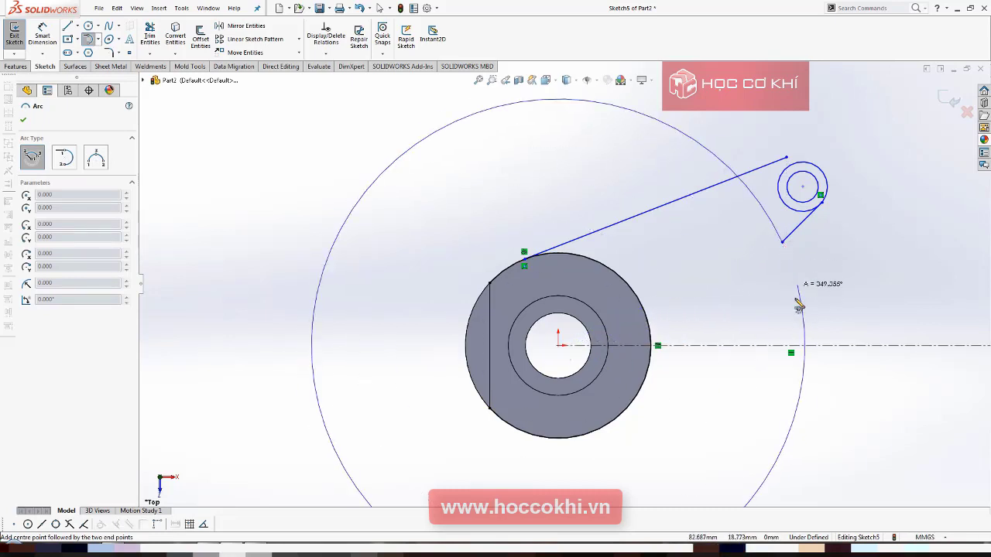
pyautogui.click(805, 350)
pyautogui.press('Escape')
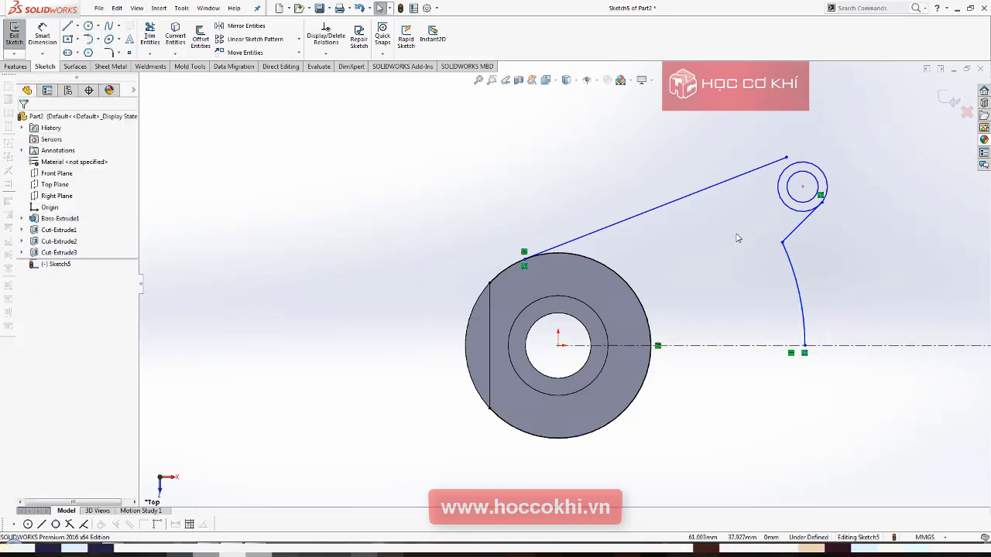
pyautogui.scroll(1, 736, 237)
pyautogui.scroll(-1, 776, 218)
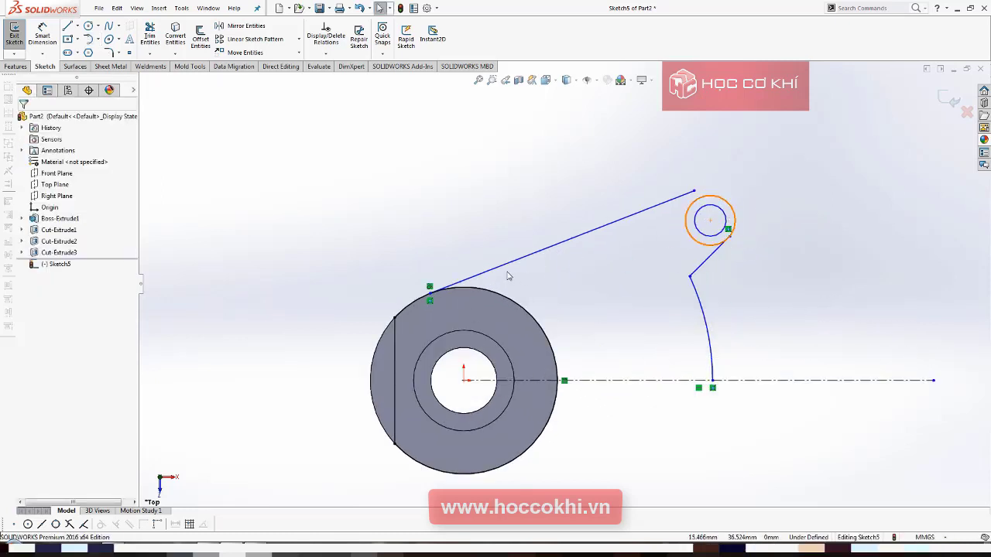
pyautogui.click(650, 216)
pyautogui.keyDown('ctrl'); pyautogui.click(692, 207); pyautogui.keyUp('ctrl')
# Make the long line tangent to the outer circle and compare against the PDF drawing.
pyautogui.rightClick(692, 208)
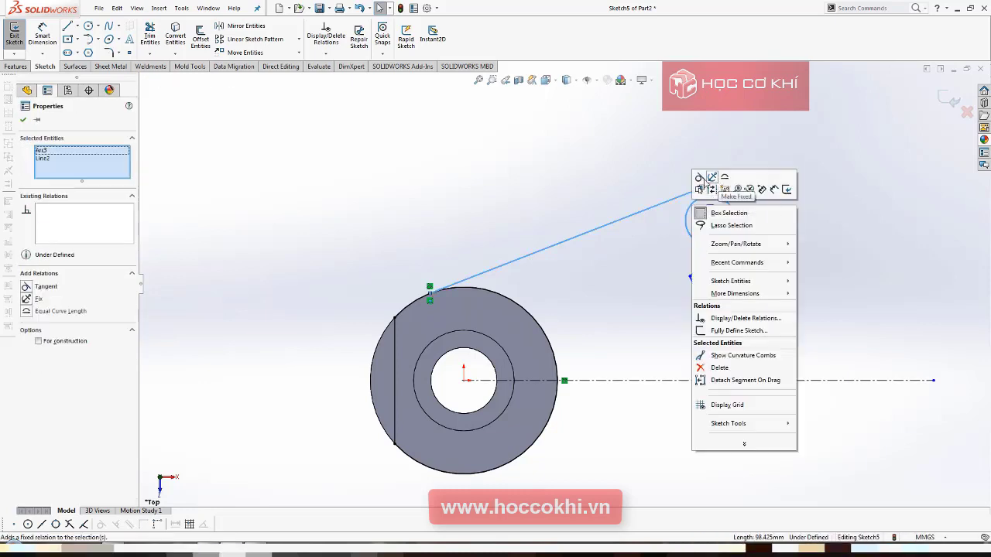
pyautogui.click(703, 183)
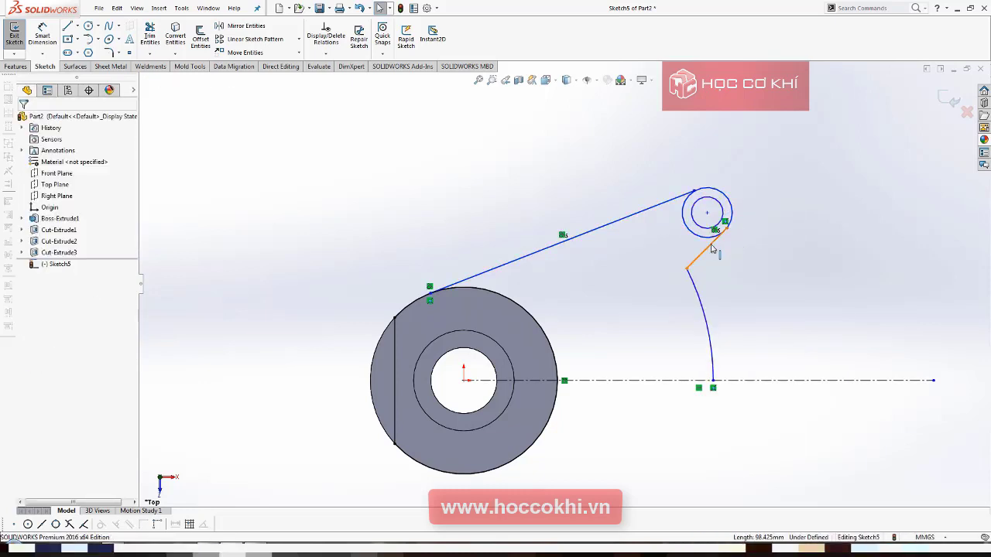
pyautogui.hotkey('alt', 'Tab')
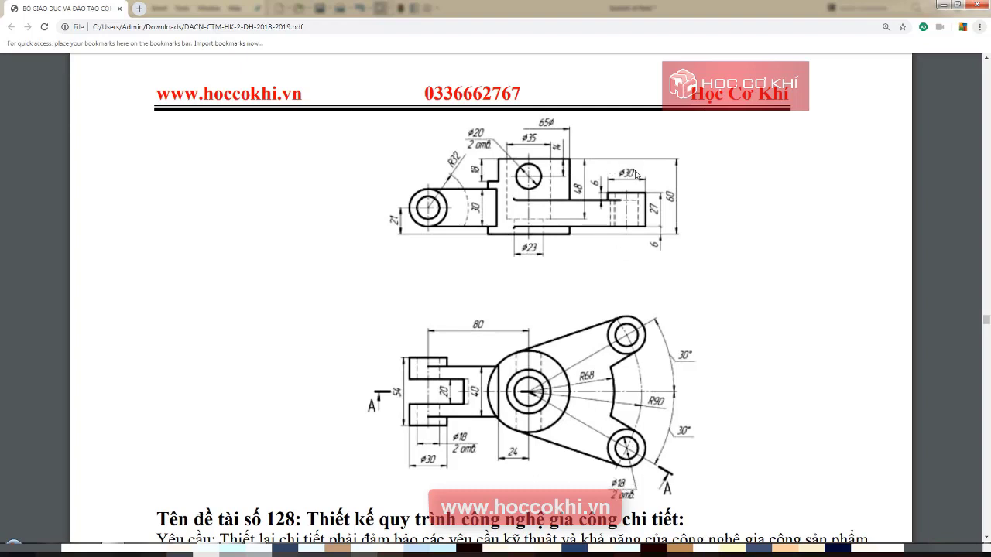
pyautogui.hotkey('alt', 'Tab')
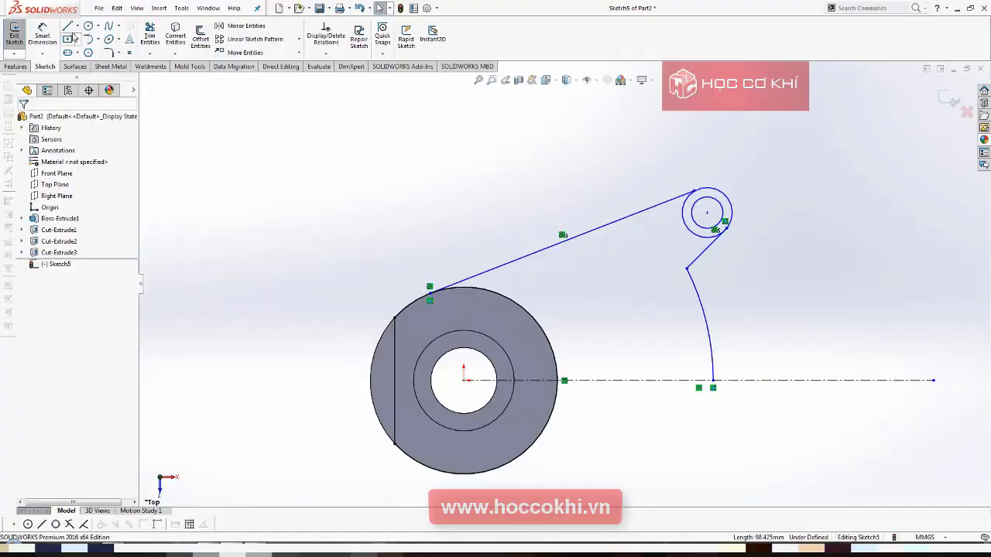
# Dimension the concentric circles as Ø30 outer and Ø18 inner.
pyautogui.click(45, 36)
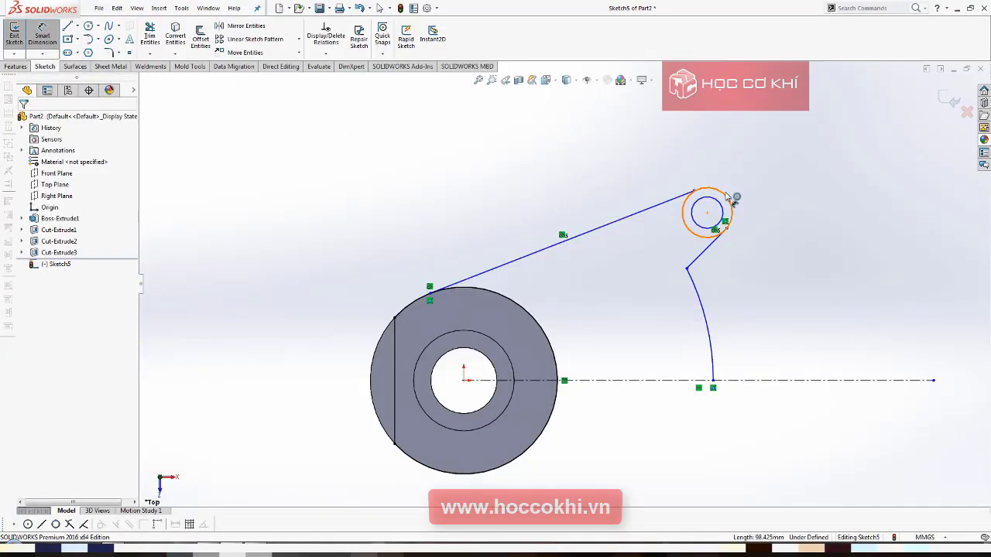
pyautogui.click(727, 198)
pyautogui.click(731, 213)
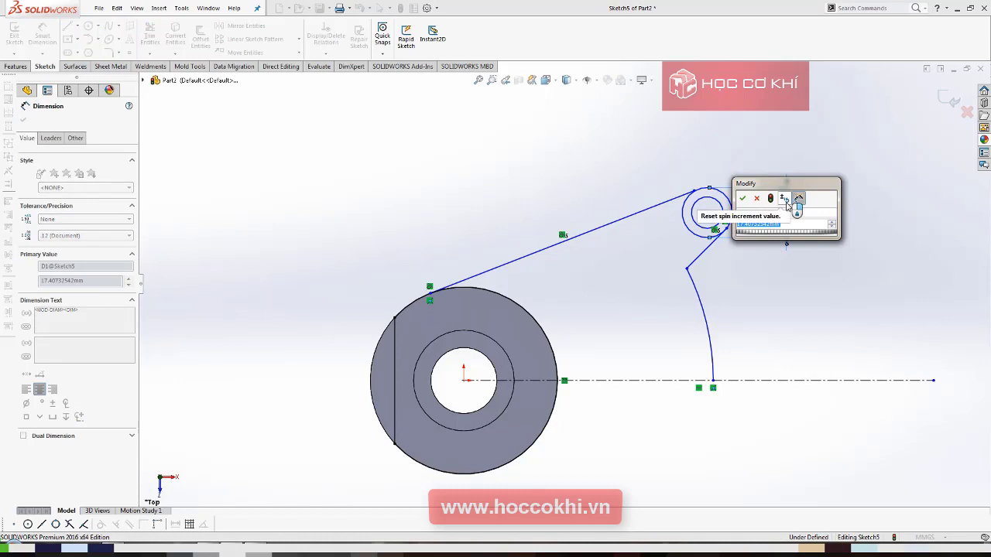
pyautogui.write('30')
pyautogui.press('Return')
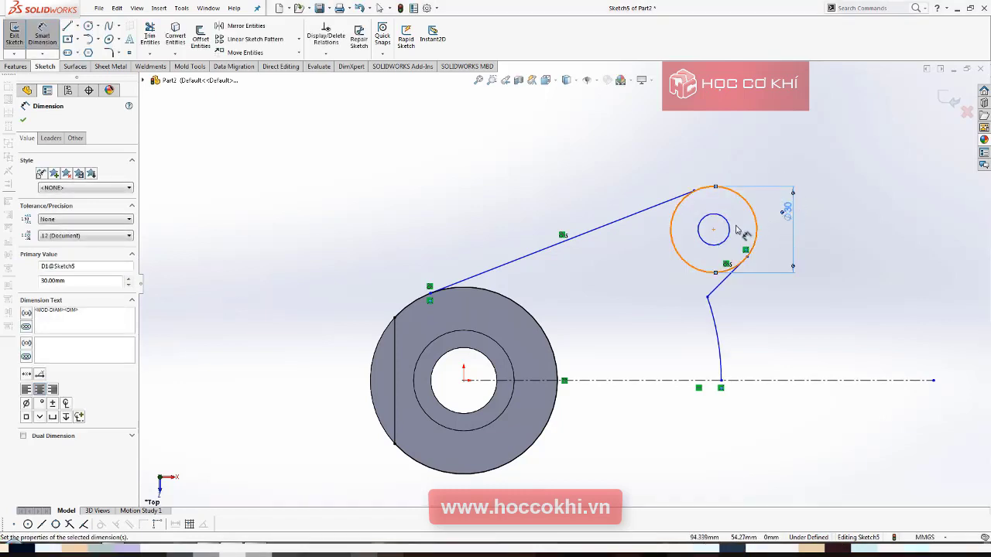
pyautogui.click(730, 234)
pyautogui.click(766, 228)
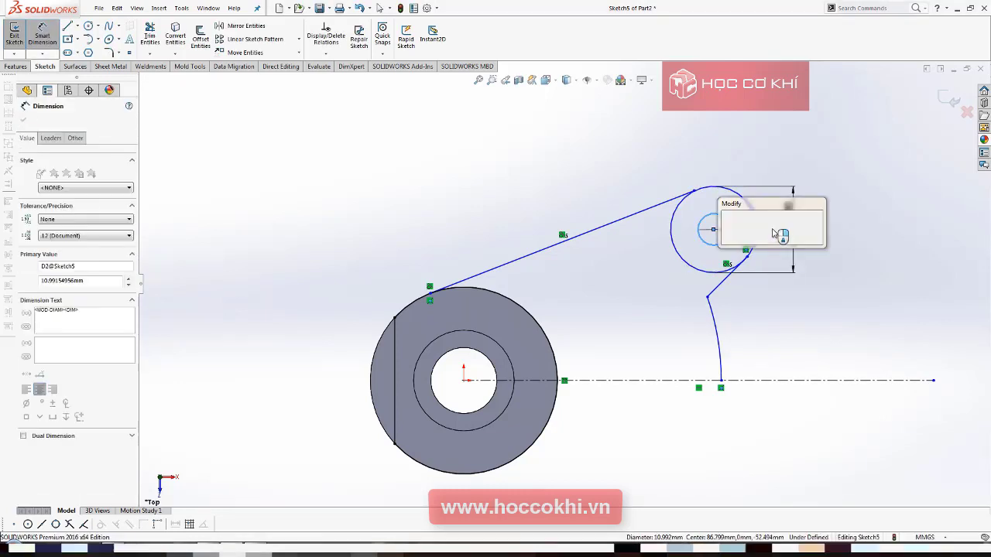
pyautogui.press('Return')
pyautogui.press('Escape')
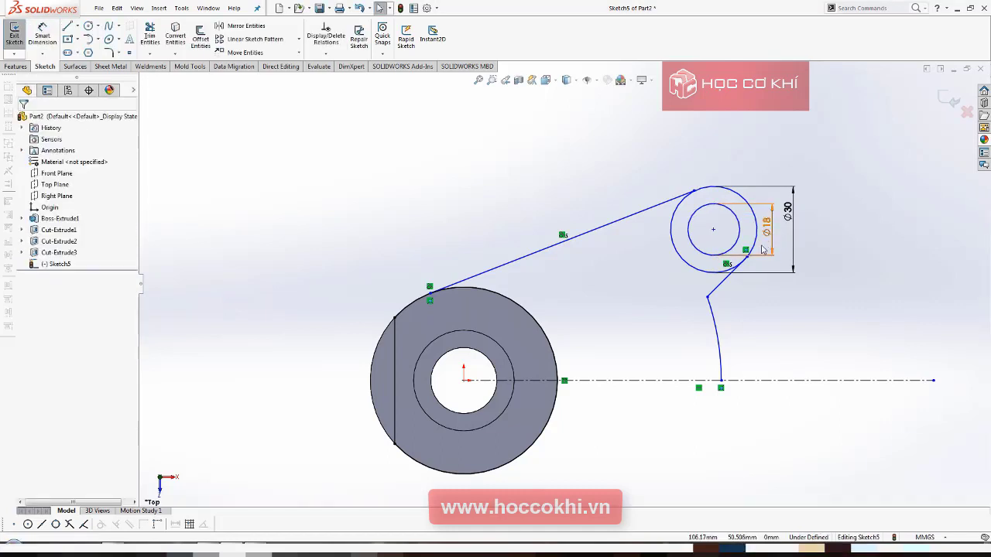
# Give the arc down to the centreline an R68 radius, checking the PDF drawing.
pyautogui.scroll(2, 735, 267)
pyautogui.click(645, 321)
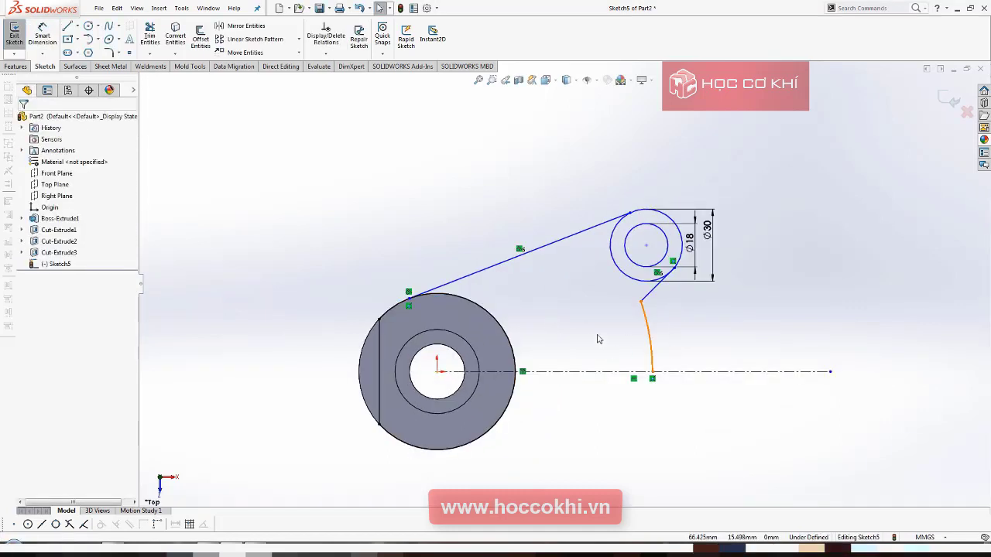
pyautogui.press('d')
pyautogui.click(648, 329)
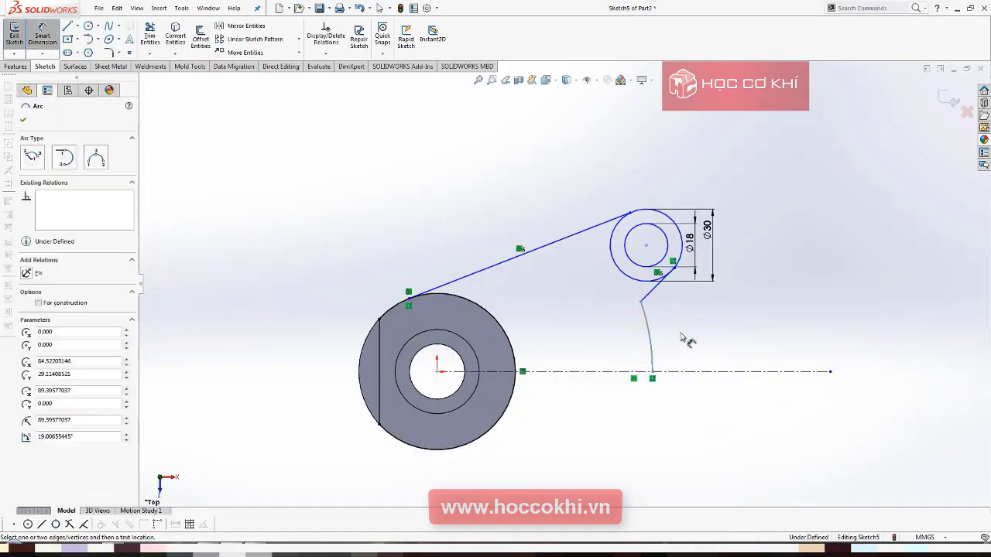
pyautogui.click(703, 340)
pyautogui.write('68')
pyautogui.press('Return')
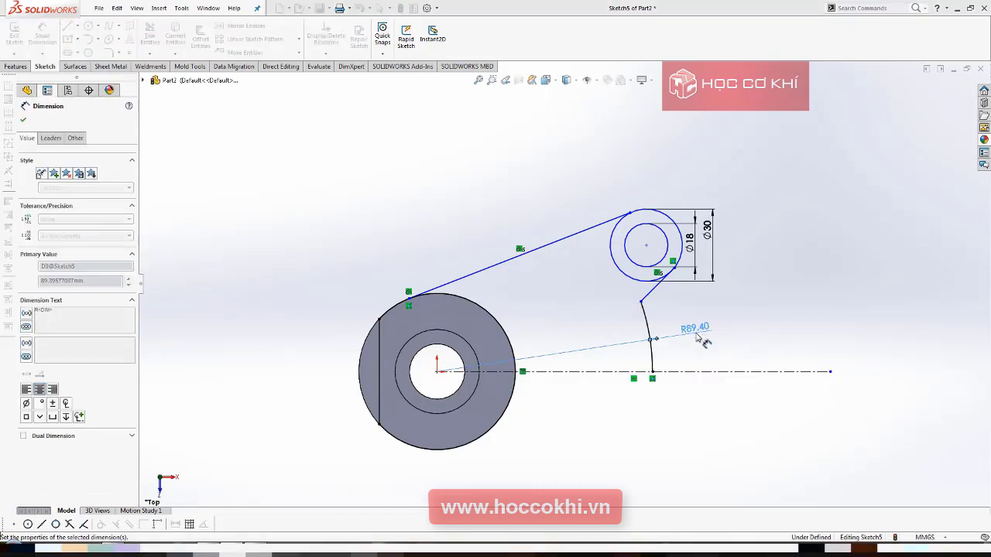
pyautogui.hotkey('alt', 'Tab')
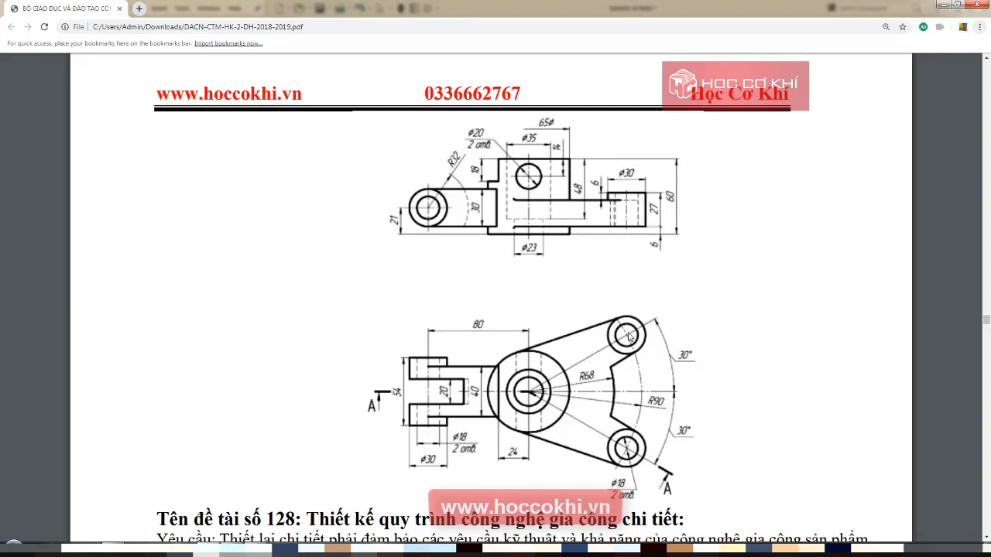
pyautogui.hotkey('alt', 'Tab')
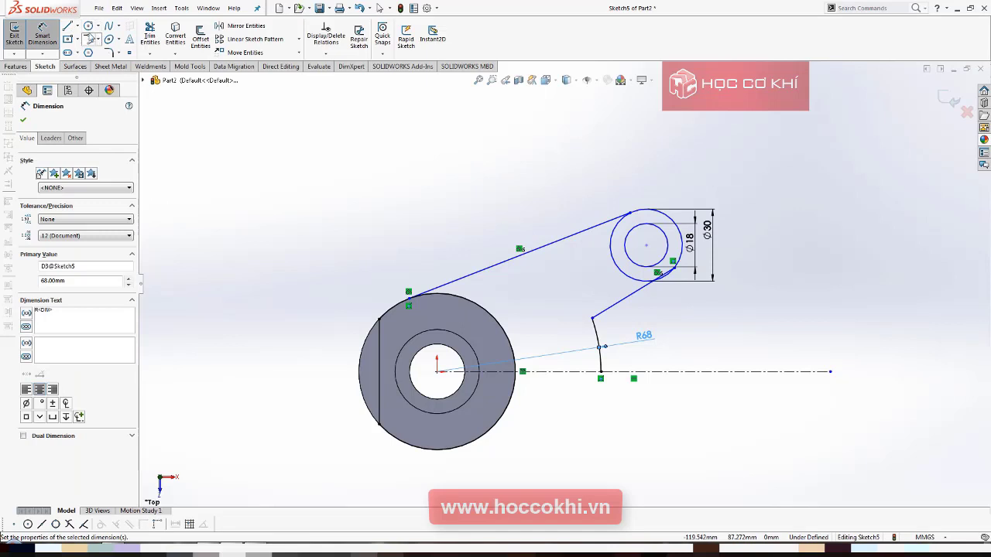
pyautogui.click(89, 38)
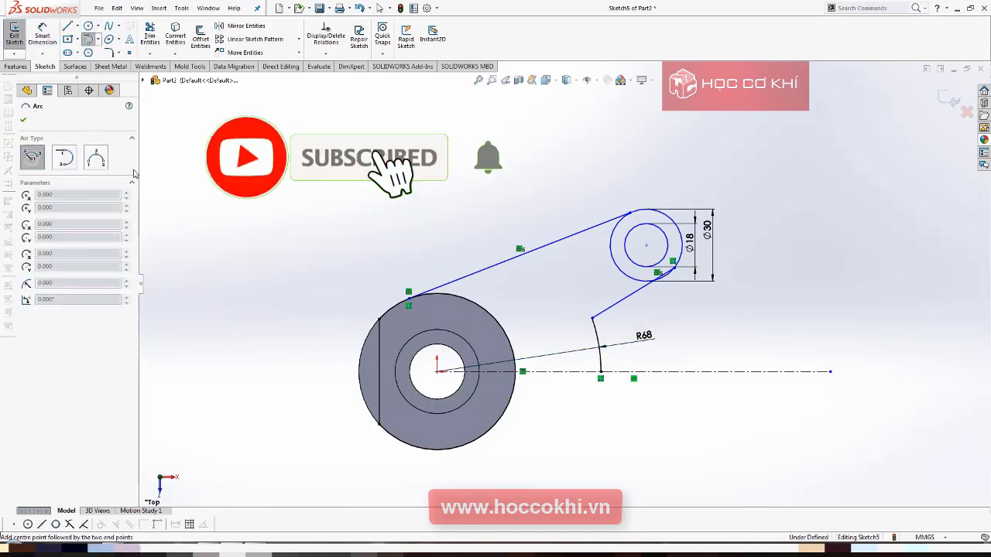
# Draw a hub-centred arc through the boss circles' centre and make it construction geometry.
pyautogui.click(438, 372)
pyautogui.click(647, 246)
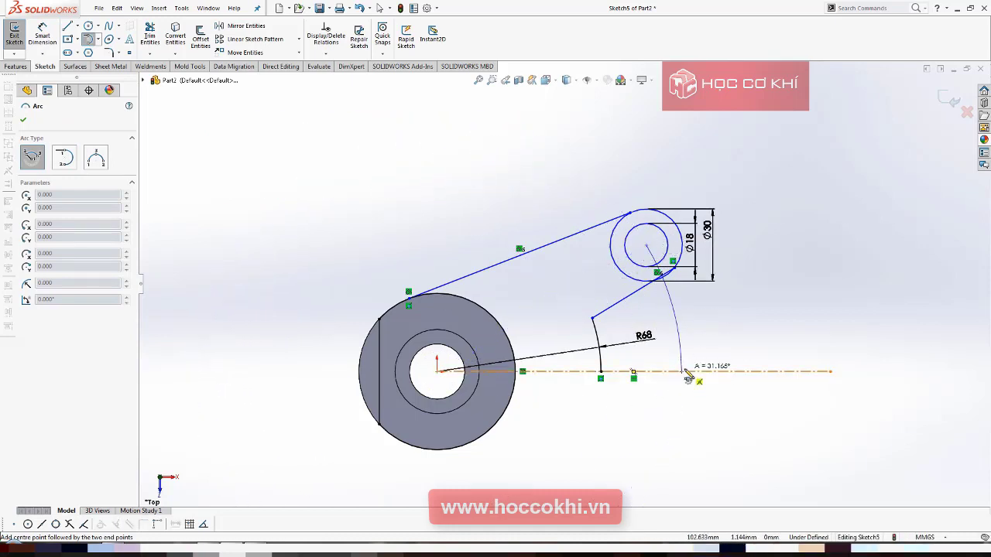
pyautogui.click(681, 372)
pyautogui.press('Escape')
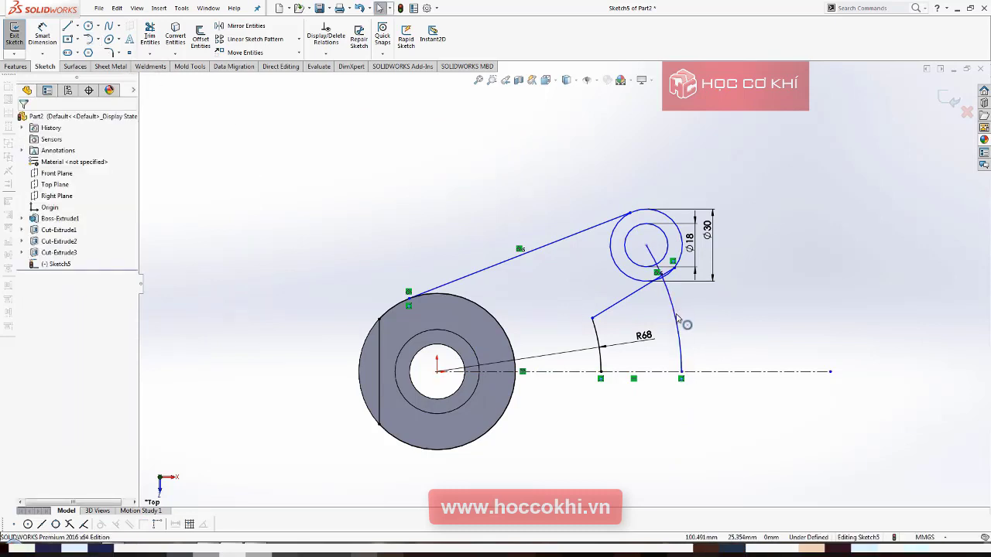
pyautogui.click(677, 316)
pyautogui.rightClick(673, 302)
pyautogui.click(695, 284)
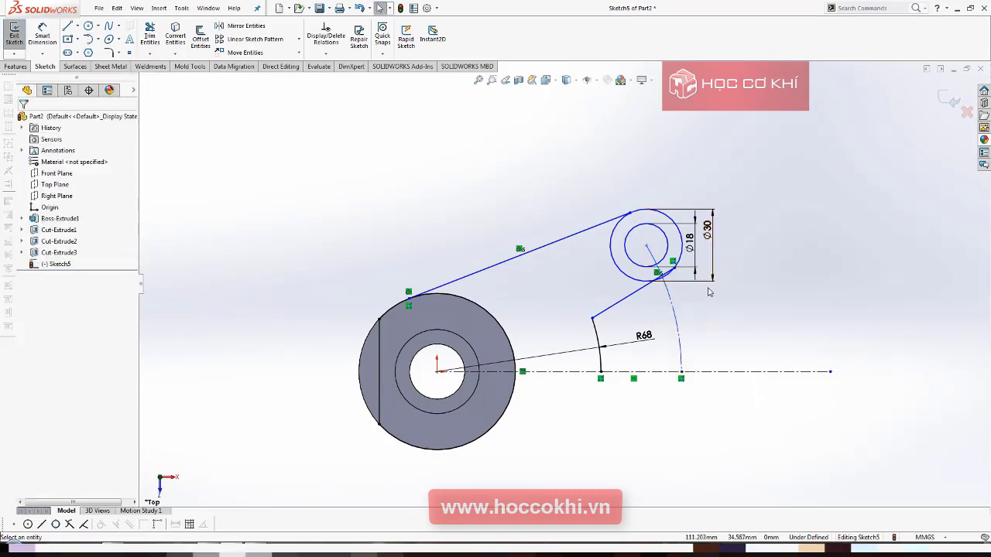
# Dimension the construction arc to radius R90.
pyautogui.click(42, 37)
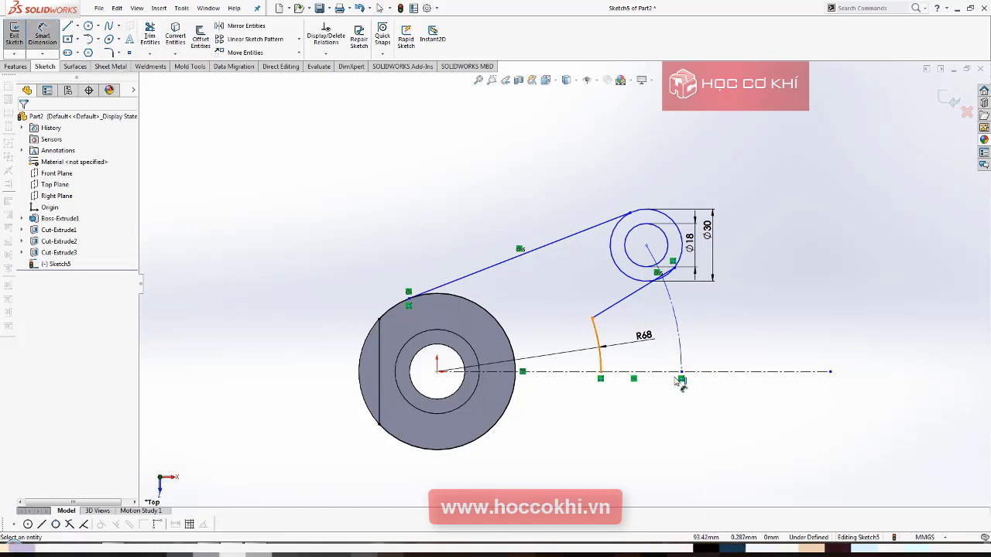
pyautogui.click(682, 352)
pyautogui.click(739, 334)
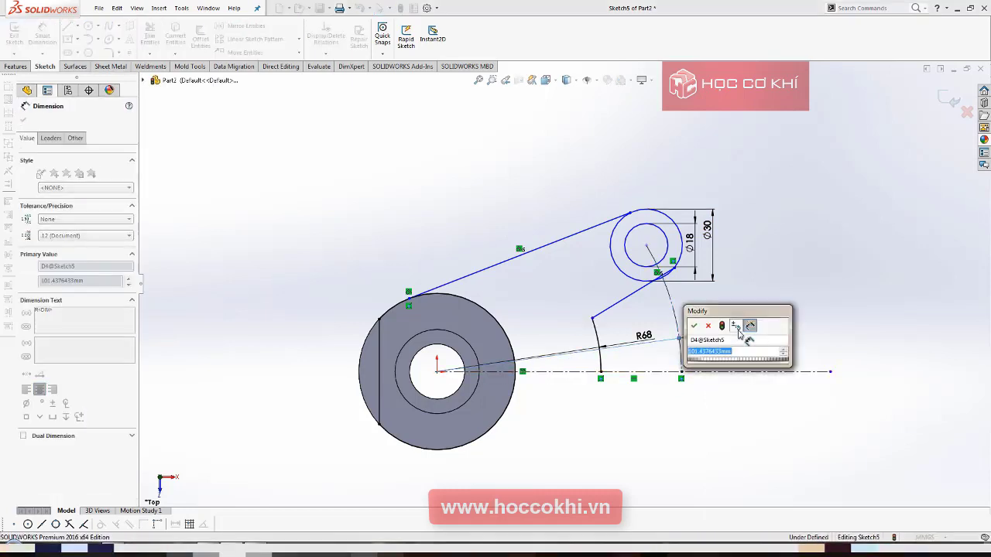
pyautogui.write('90')
pyautogui.press('Return')
pyautogui.press('Escape')
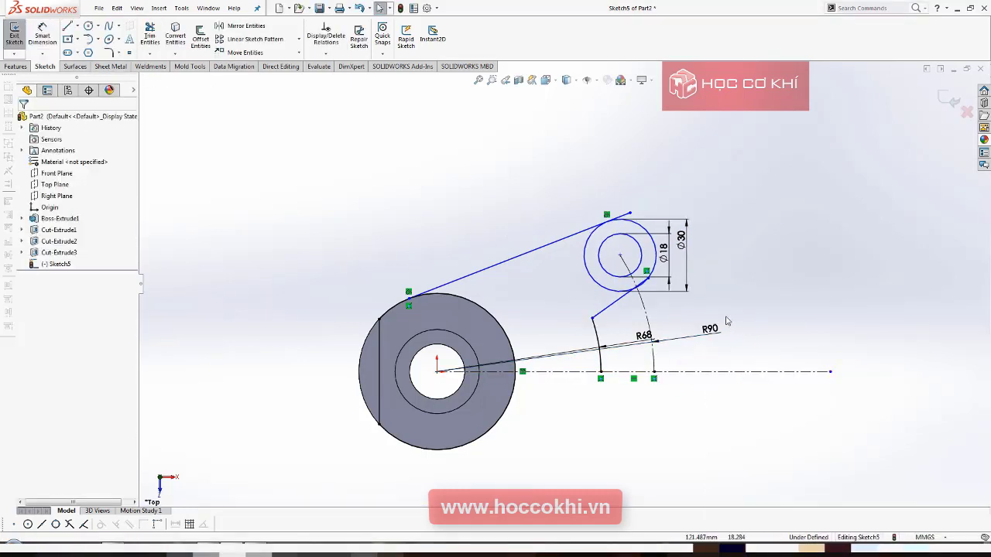
# Drag the upper line's endpoint onto the Ø30 circle and review the part drawing.
pyautogui.scroll(-3, 629, 147)
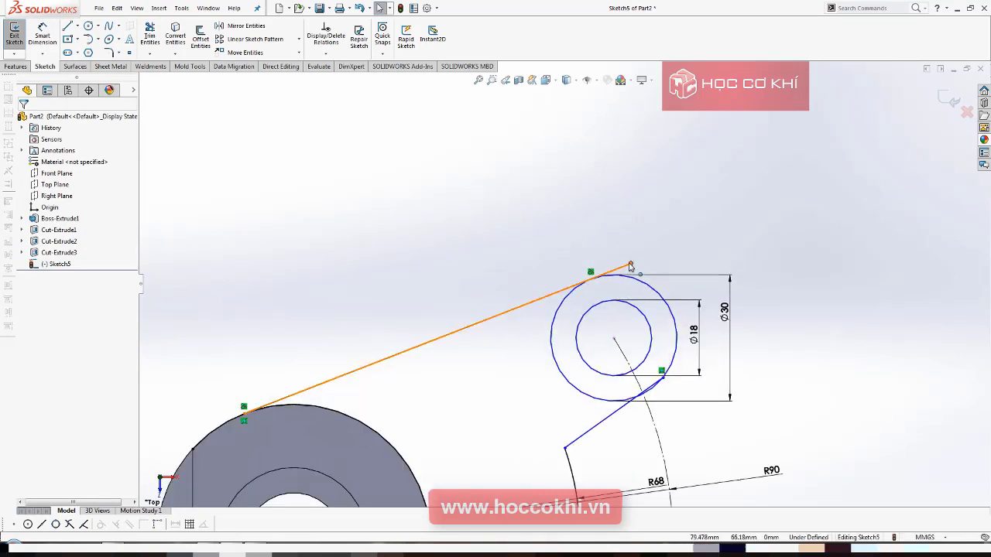
pyautogui.moveTo(631, 266); pyautogui.dragTo(591, 283)
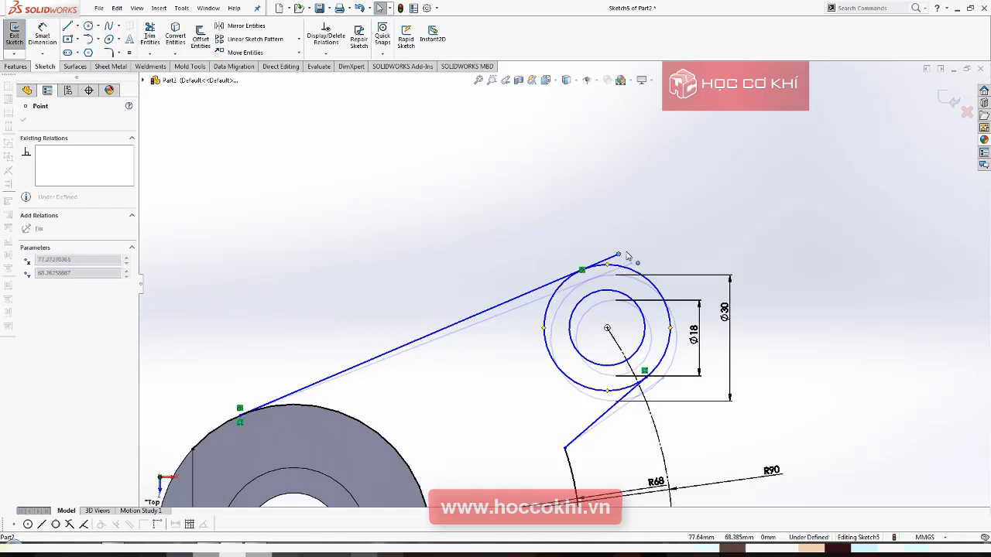
pyautogui.moveTo(591, 282); pyautogui.dragTo(632, 249)
pyautogui.press('Escape')
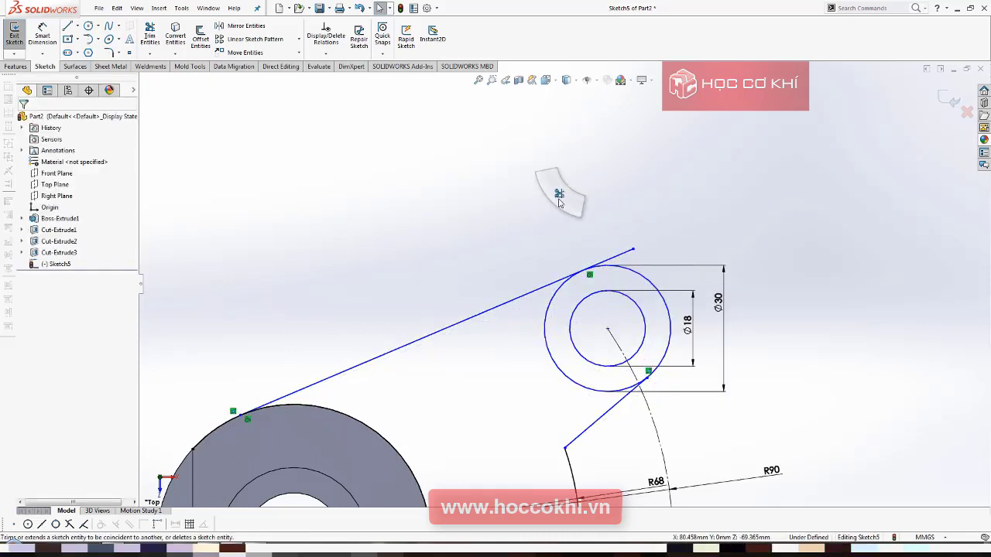
pyautogui.moveTo(556, 190); pyautogui.dragTo(588, 217, button='right')
pyautogui.scroll(-2, 618, 235)
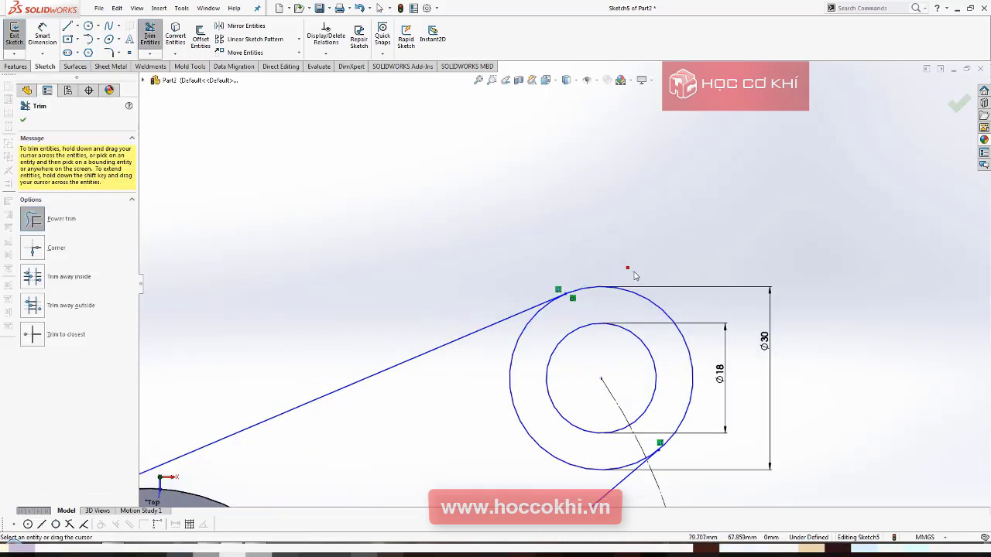
pyautogui.scroll(4, 633, 275)
pyautogui.scroll(1, 639, 307)
pyautogui.scroll(1, 625, 286)
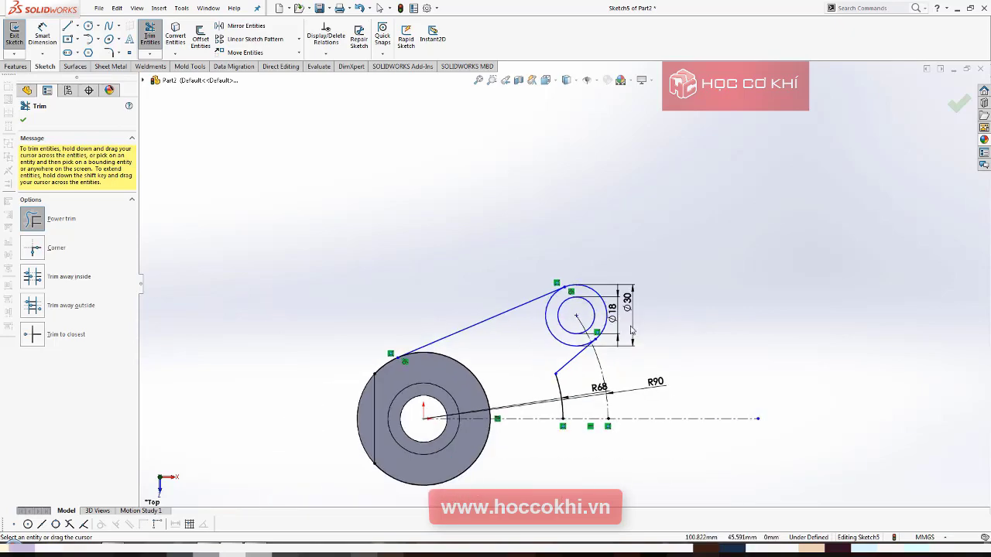
pyautogui.scroll(-1, 598, 318)
pyautogui.hotkey('alt', 'Tab')
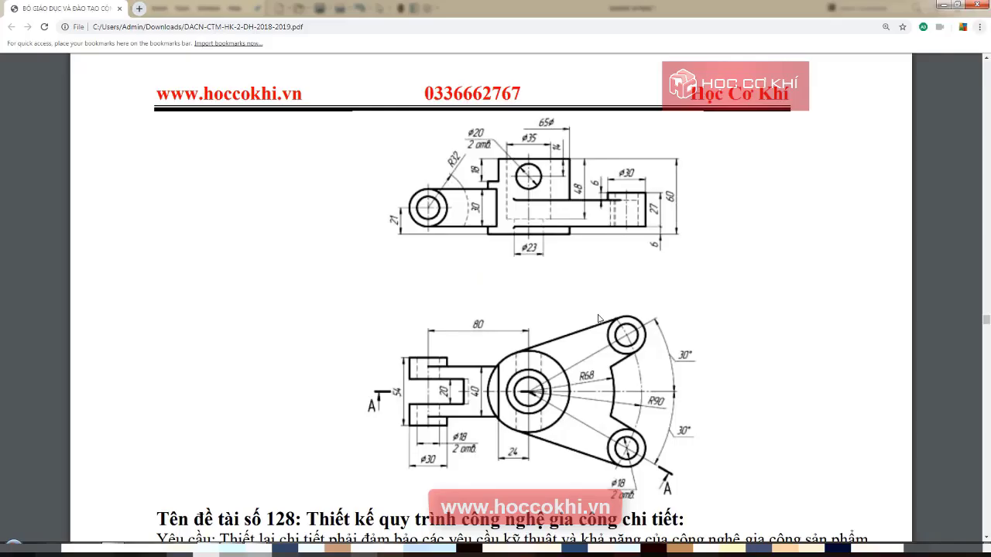
pyautogui.hotkey('alt', 'Tab')
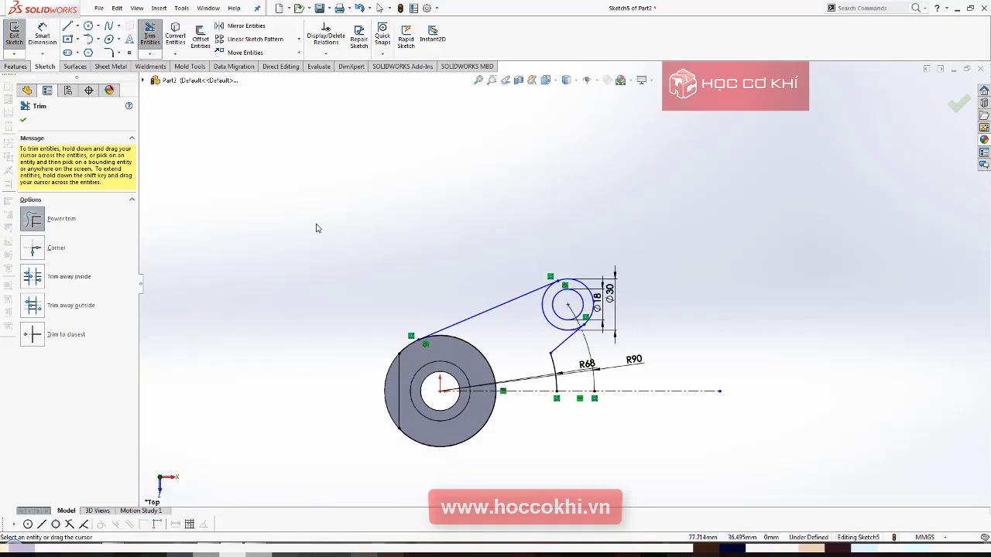
pyautogui.click(78, 27)
# Draw a centreline from the hub centre to the small circles' centre.
pyautogui.click(93, 50)
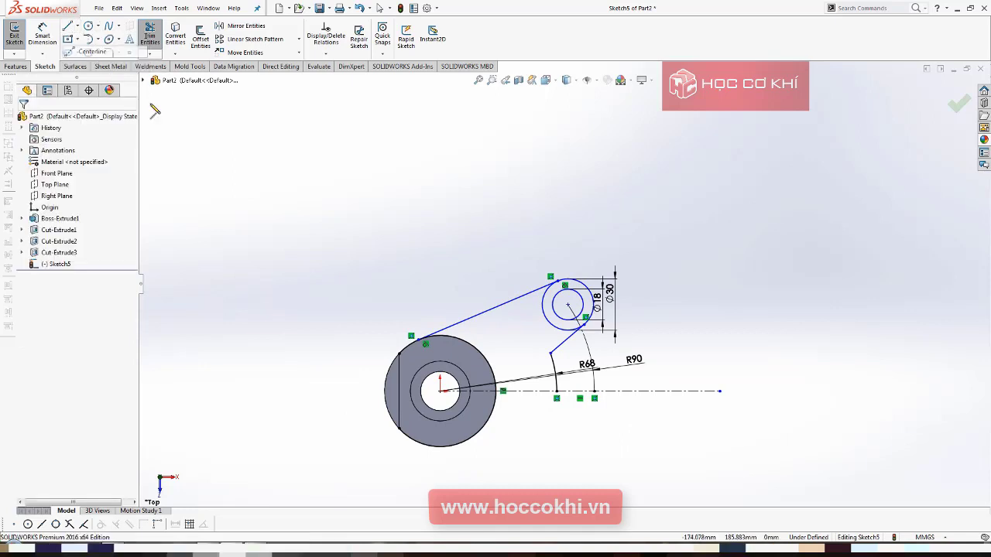
pyautogui.click(440, 391)
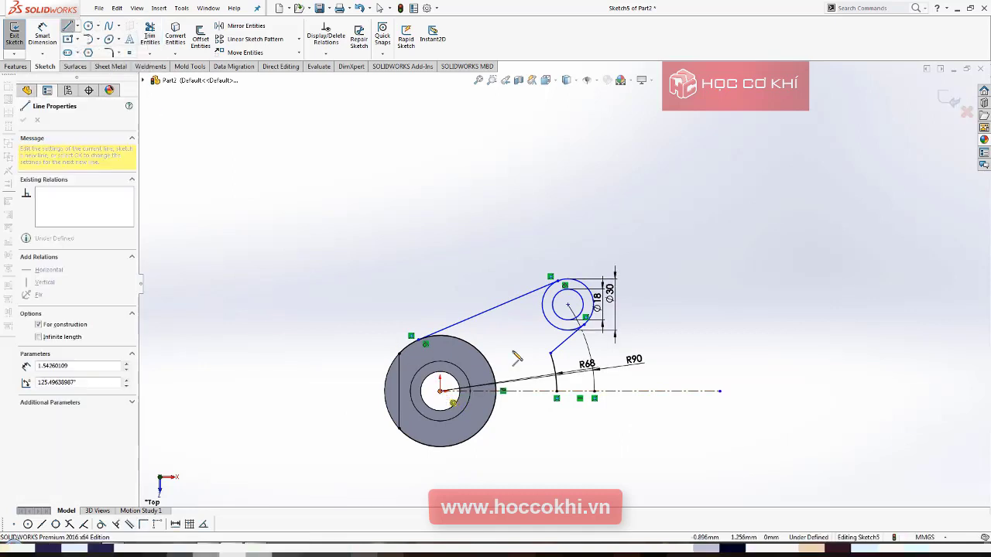
pyautogui.click(567, 306)
pyautogui.press('Escape')
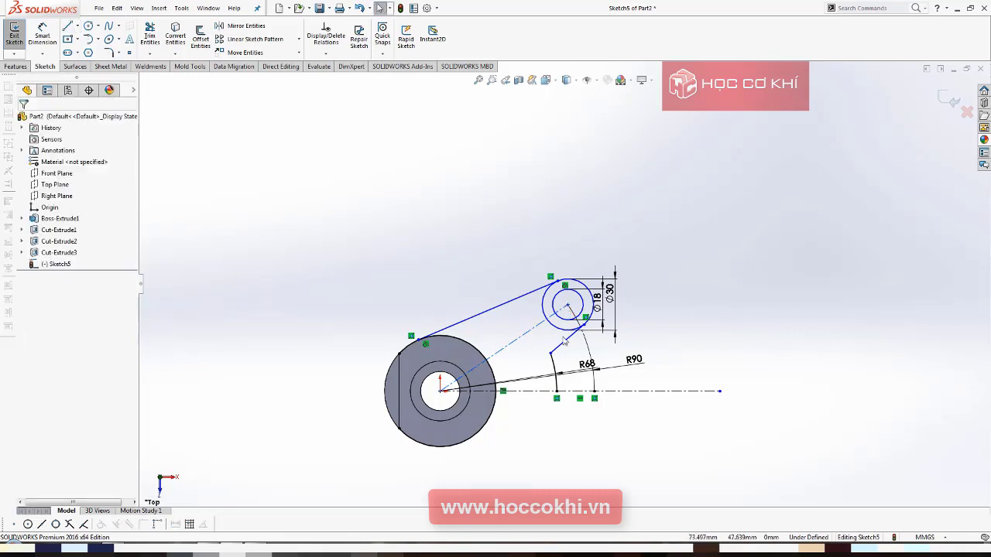
# Set a 30° angle between the new centreline and the horizontal centreline.
pyautogui.click(42, 34)
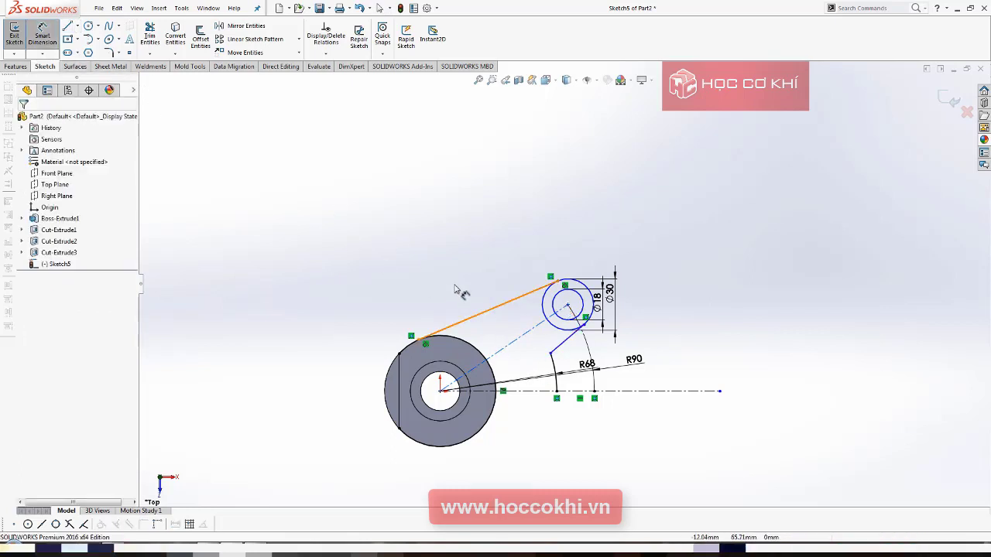
pyautogui.click(520, 342)
pyautogui.click(526, 391)
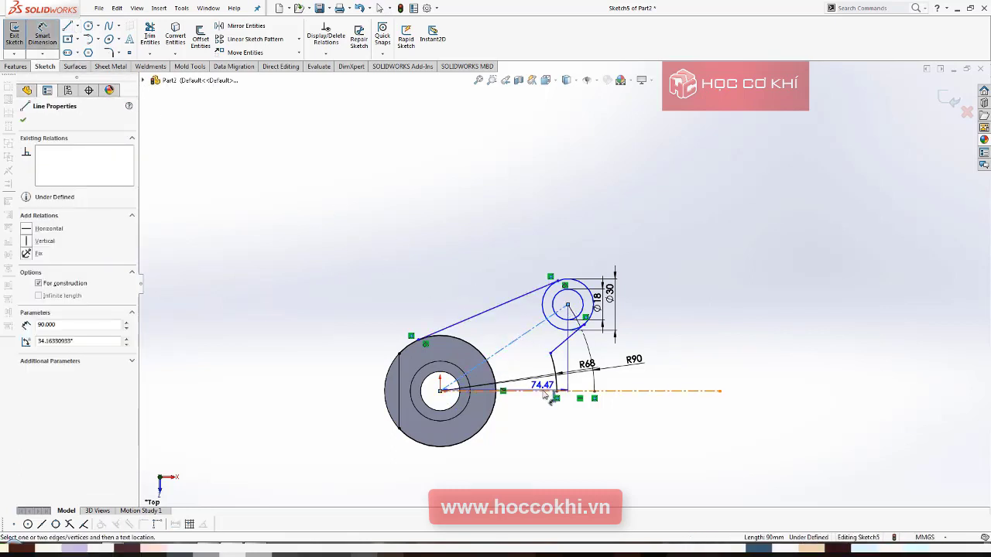
pyautogui.click(528, 373)
pyautogui.write('30')
pyautogui.press('Return')
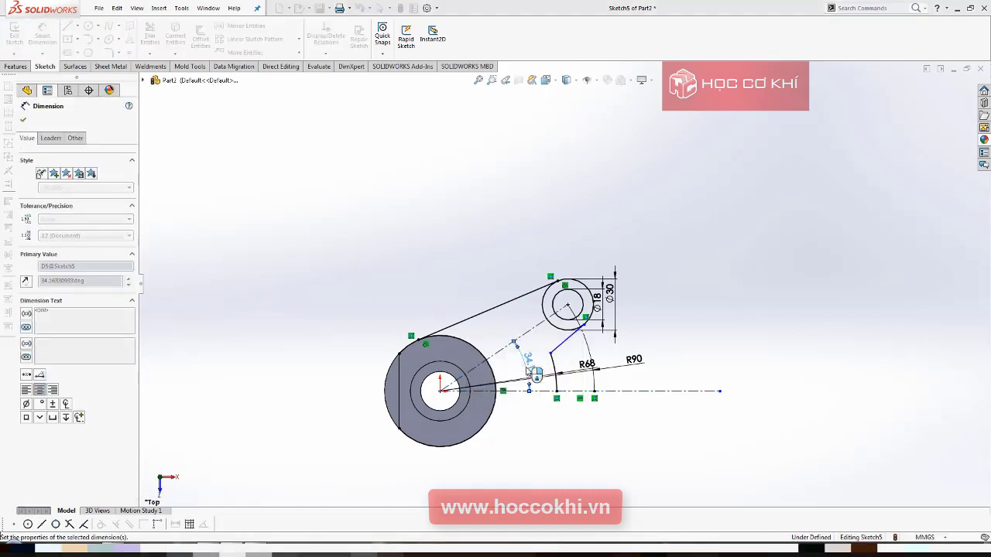
pyautogui.press('Escape')
pyautogui.scroll(-2, 586, 353)
pyautogui.scroll(-1, 586, 354)
pyautogui.scroll(-1, 586, 354)
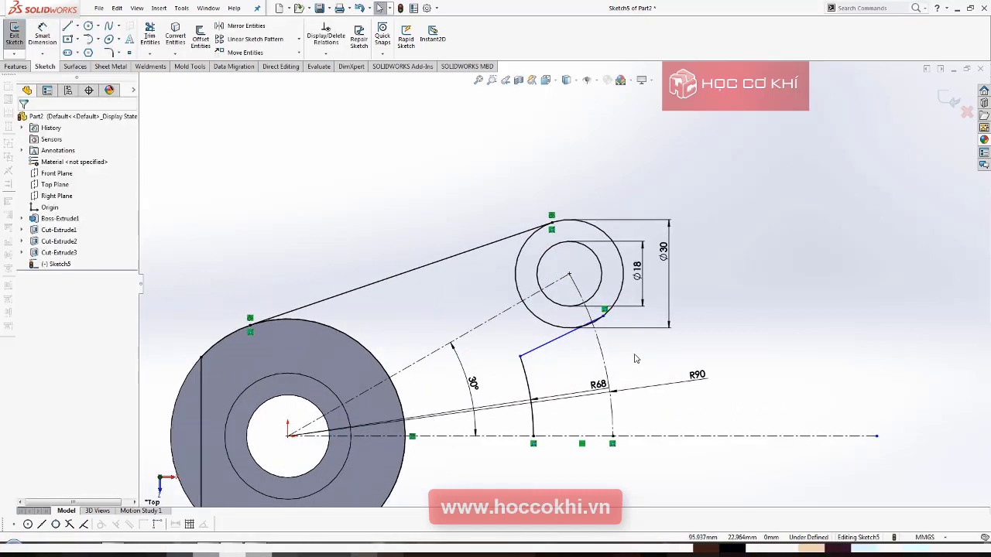
pyautogui.scroll(-1, 586, 354)
pyautogui.scroll(-1, 598, 301)
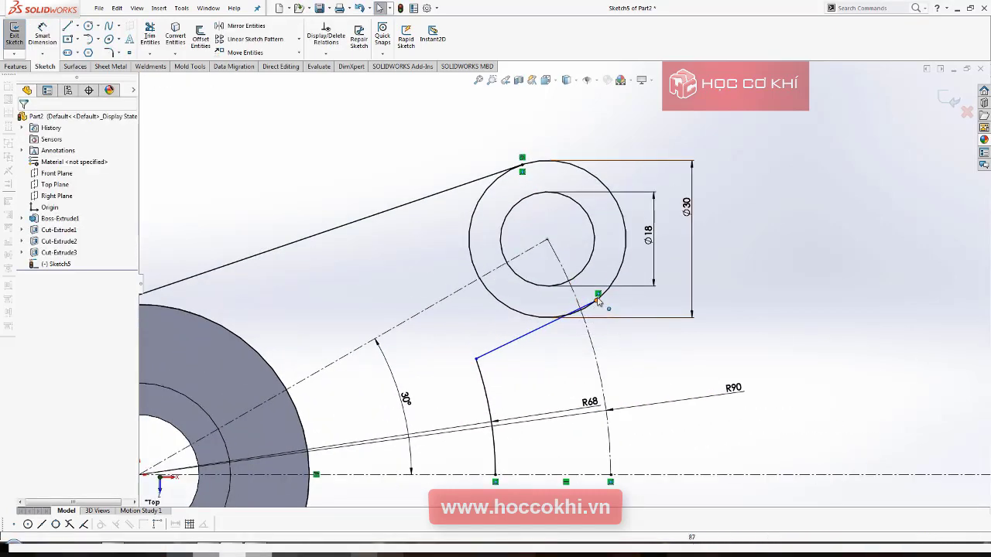
pyautogui.scroll(2, 569, 279)
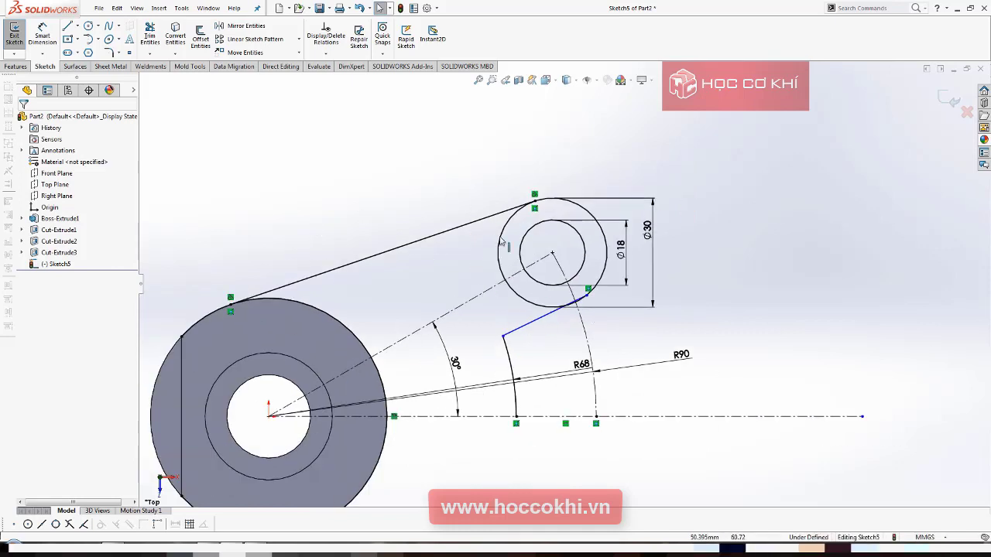
pyautogui.click(605, 262)
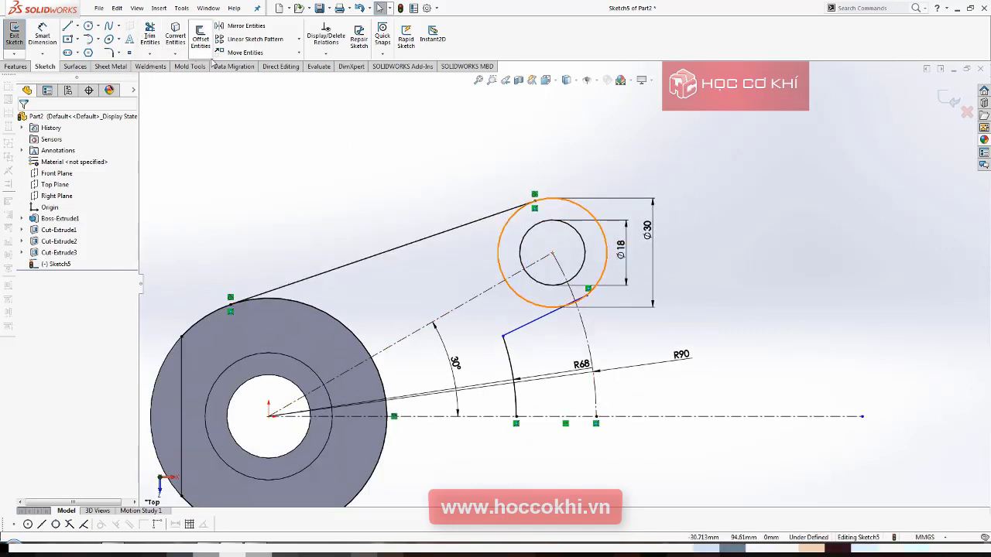
# Place a sketch point on the inner circle and make it vertical with the lower tangent point.
pyautogui.click(130, 53)
pyautogui.scroll(-2, 487, 193)
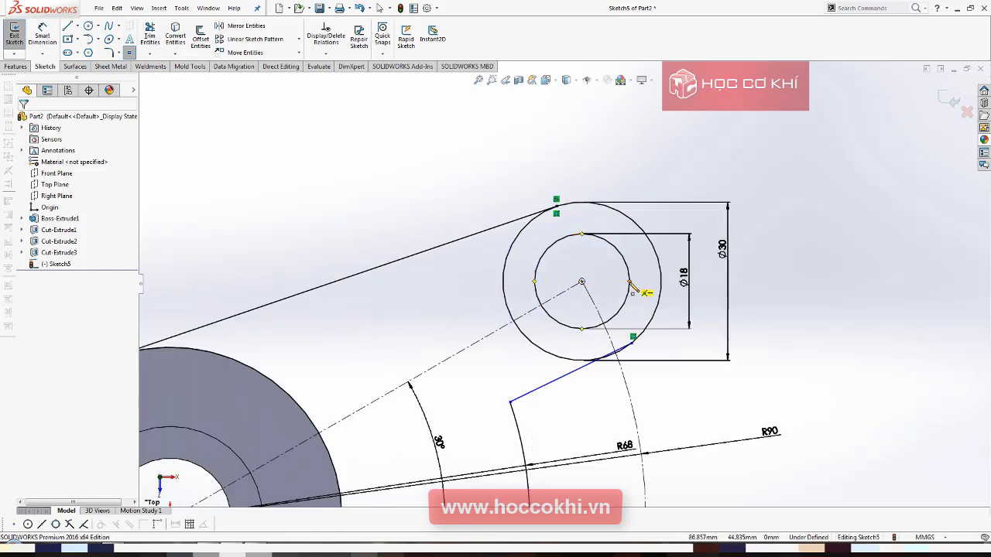
pyautogui.click(630, 284)
pyautogui.hotkey('alt', 'Tab')
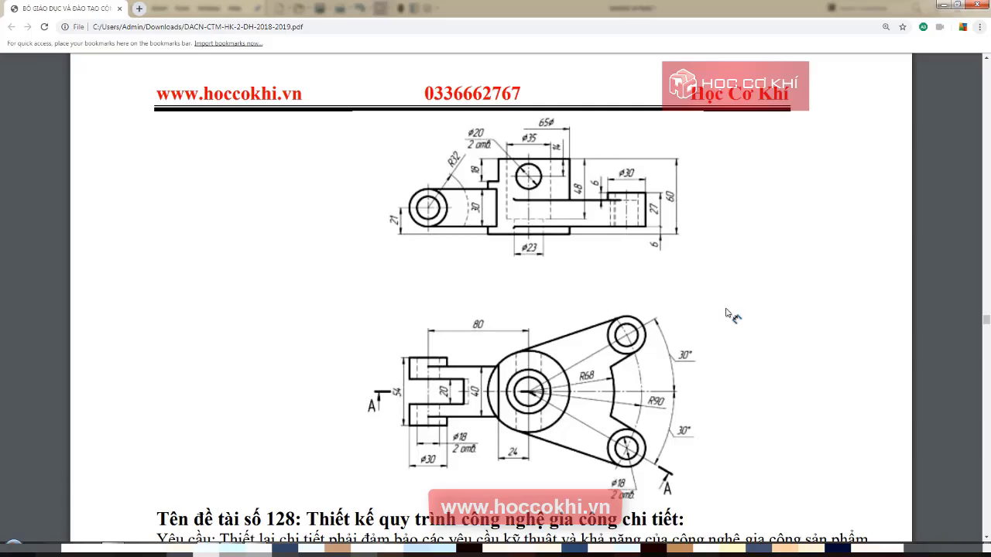
pyautogui.keyDown('ctrl'); pyautogui.scroll(1, 639, 214); pyautogui.keyUp('ctrl')
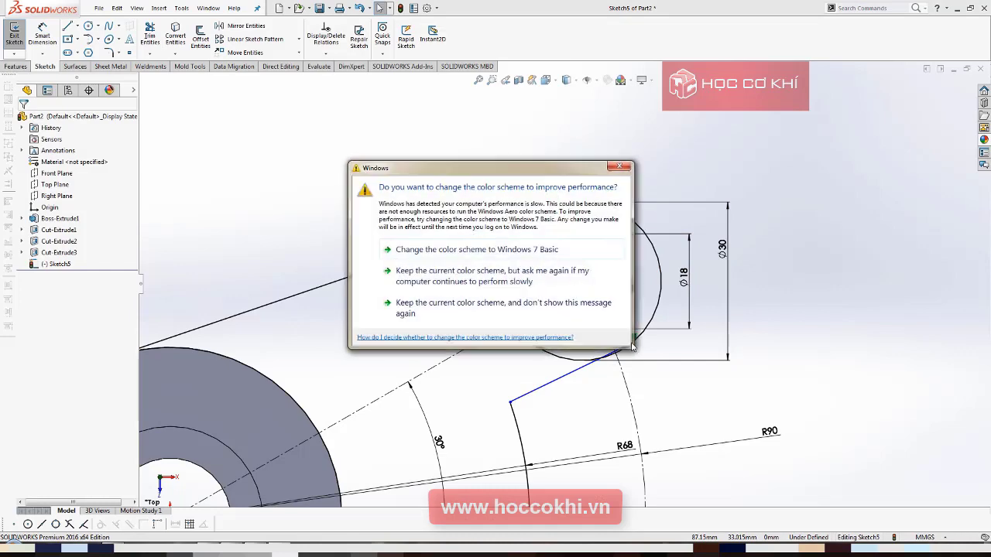
pyautogui.click(623, 171)
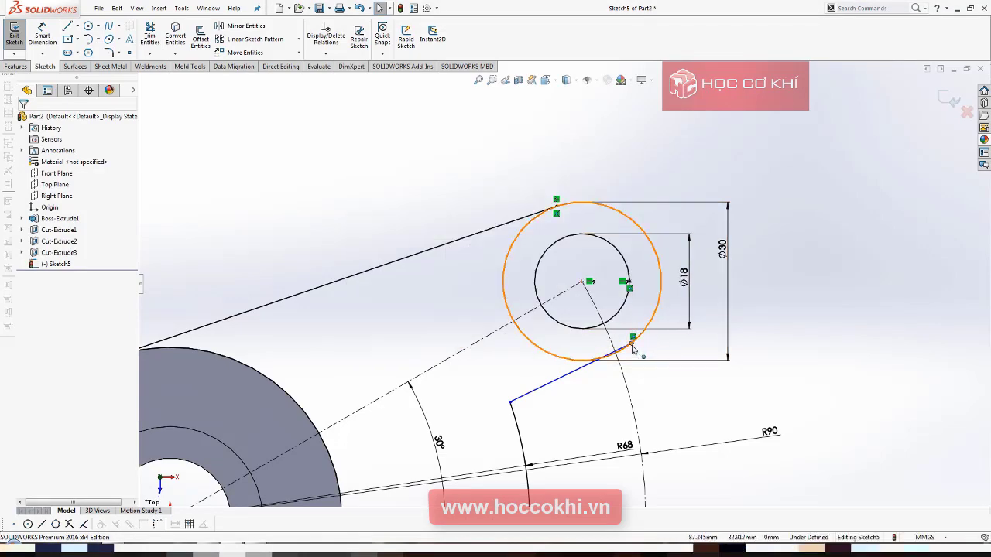
pyautogui.click(631, 344)
pyautogui.keyDown('ctrl'); pyautogui.click(628, 286); pyautogui.keyUp('ctrl')
pyautogui.rightClick(629, 283)
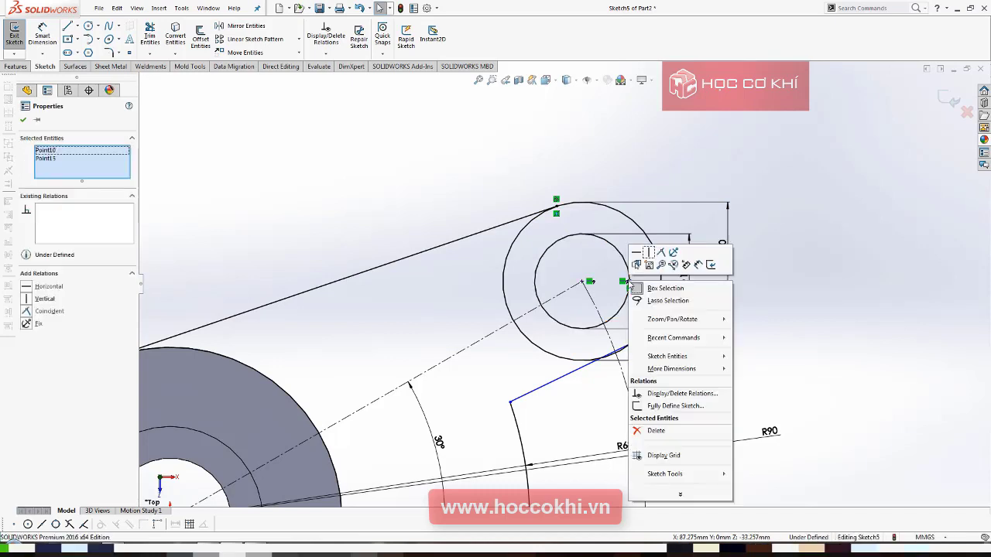
pyautogui.click(649, 253)
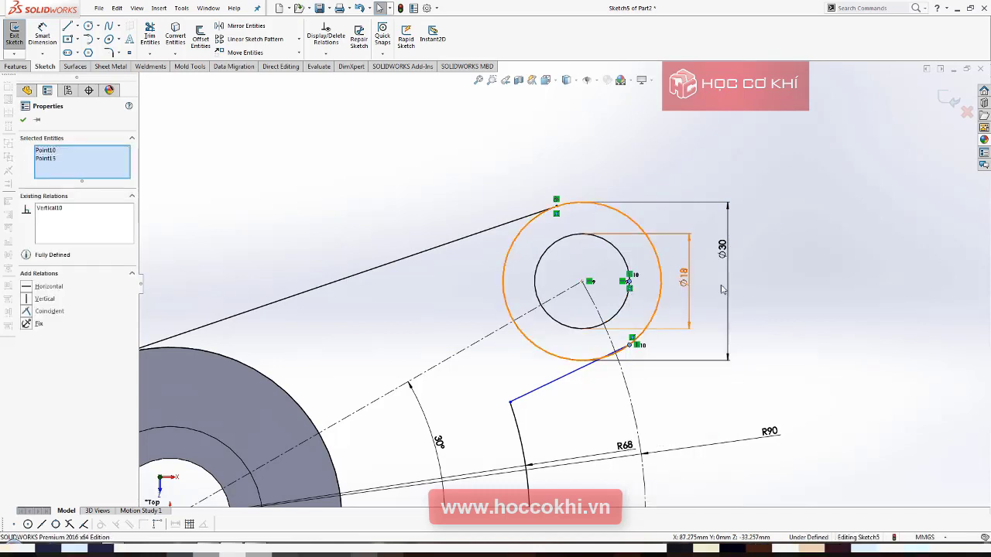
pyautogui.click(765, 347)
# Make the short sloped line tangent to the Ø30 boss circle and move R90 clear of R68.
pyautogui.click(579, 367)
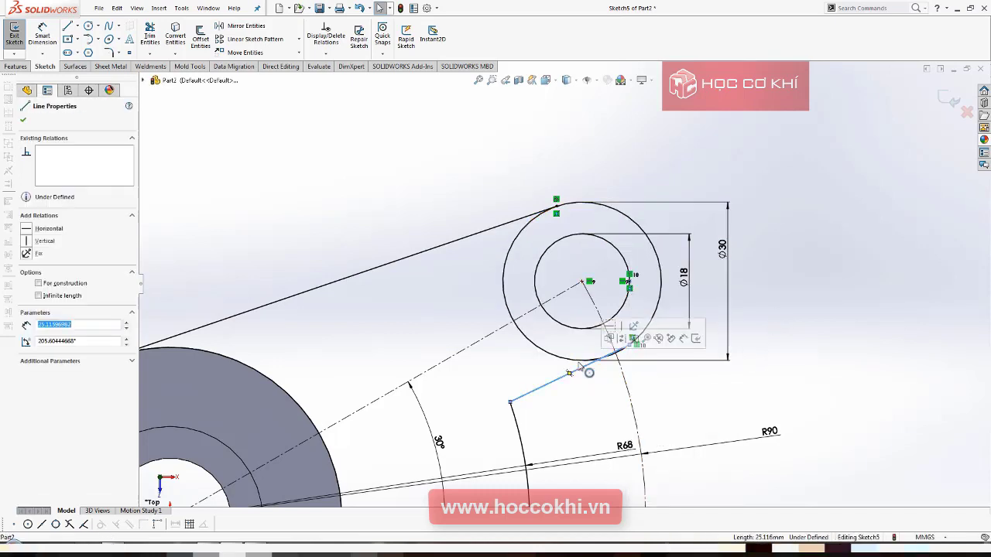
pyautogui.keyDown('ctrl'); pyautogui.click(571, 362); pyautogui.keyUp('ctrl')
pyautogui.rightClick(570, 362)
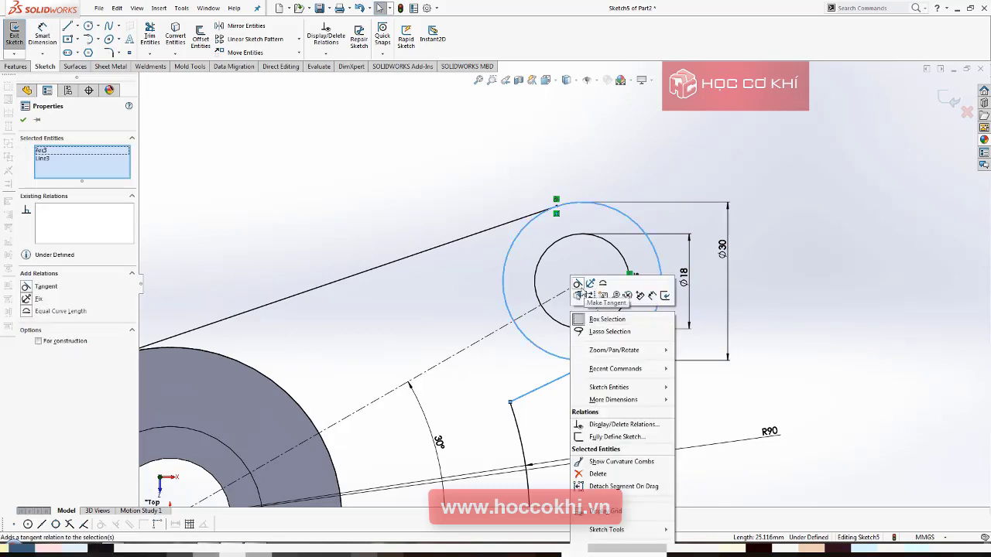
pyautogui.click(579, 290)
pyautogui.click(770, 327)
pyautogui.press('f')
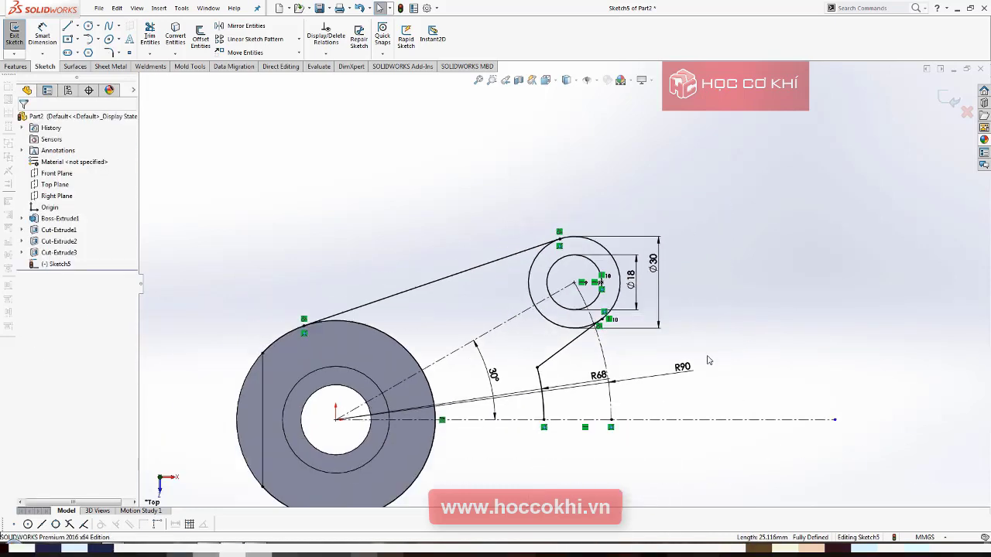
pyautogui.moveTo(673, 357); pyautogui.dragTo(670, 325)
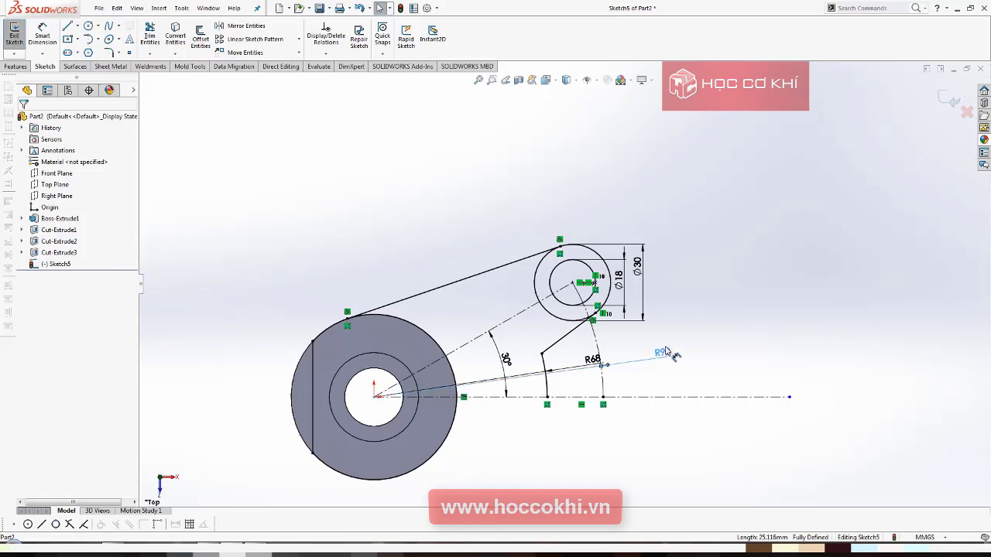
pyautogui.click(784, 311)
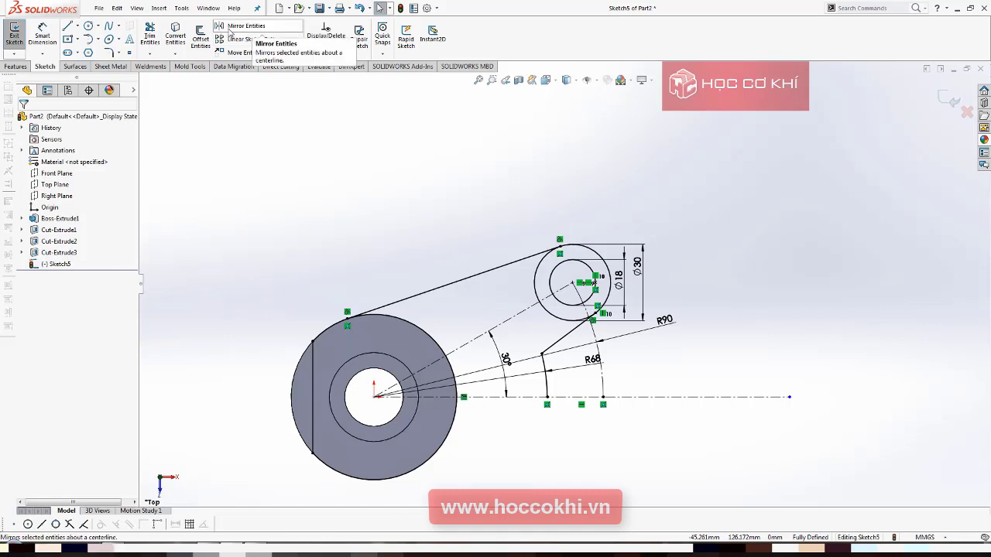
# Mirror the arc, slanted line, both boss circles and long tangent line about centerline Line1.
pyautogui.click(229, 31)
pyautogui.scroll(-1, 630, 347)
pyautogui.scroll(-1, 630, 348)
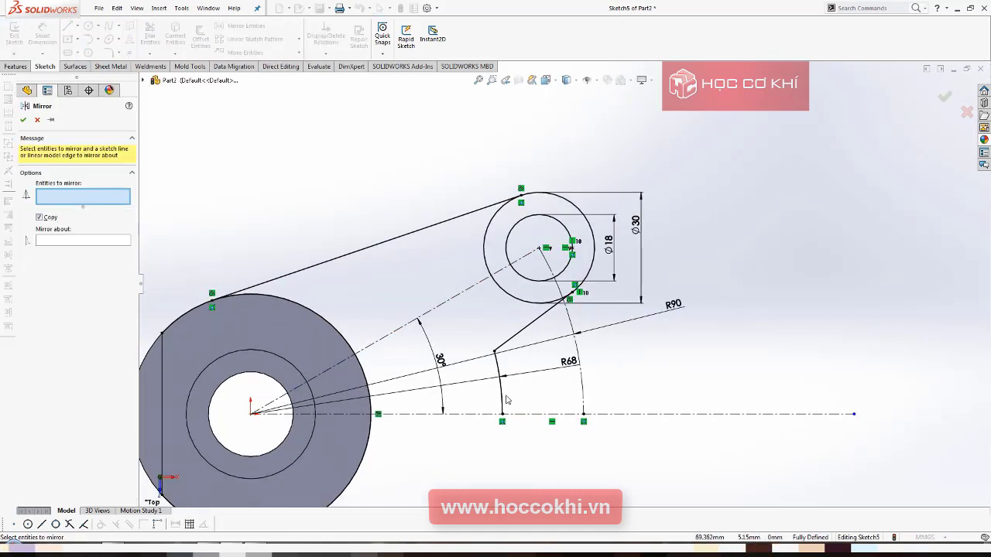
pyautogui.click(507, 399)
pyautogui.click(522, 335)
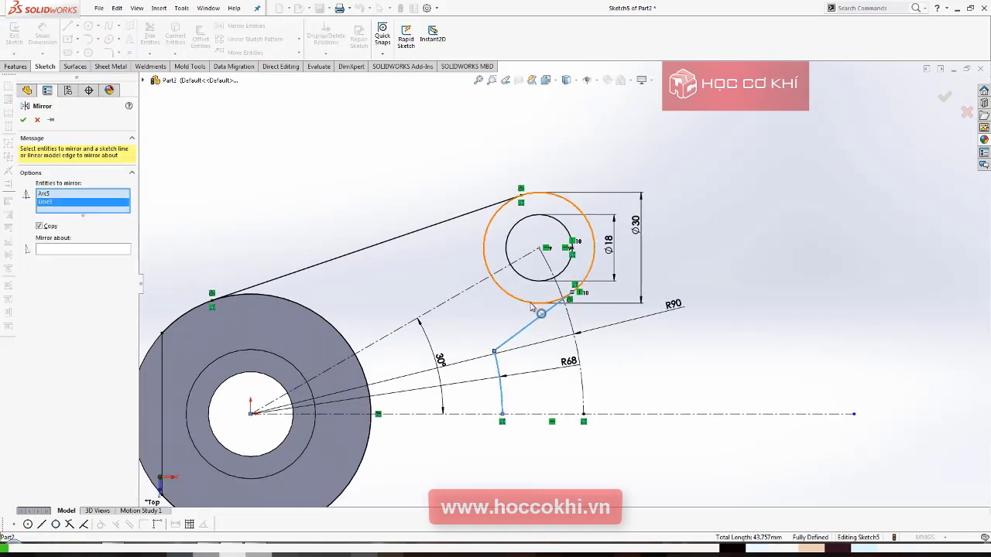
pyautogui.click(529, 302)
pyautogui.click(534, 282)
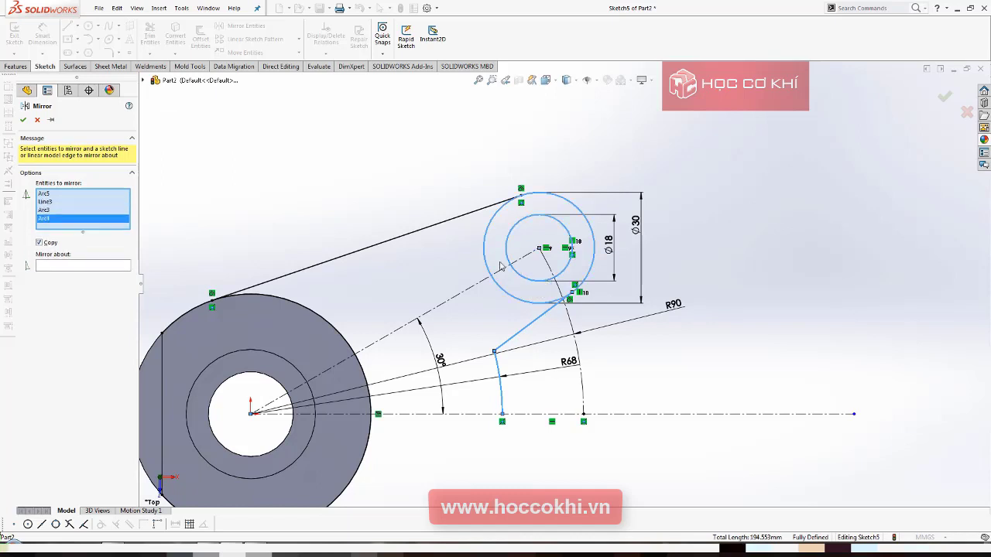
pyautogui.click(454, 220)
pyautogui.scroll(1, 642, 304)
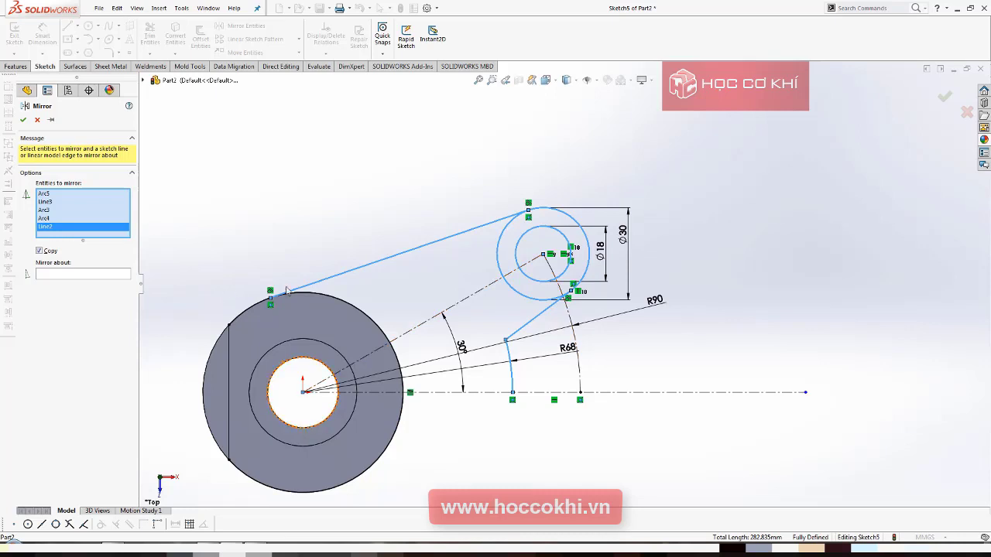
pyautogui.click(88, 275)
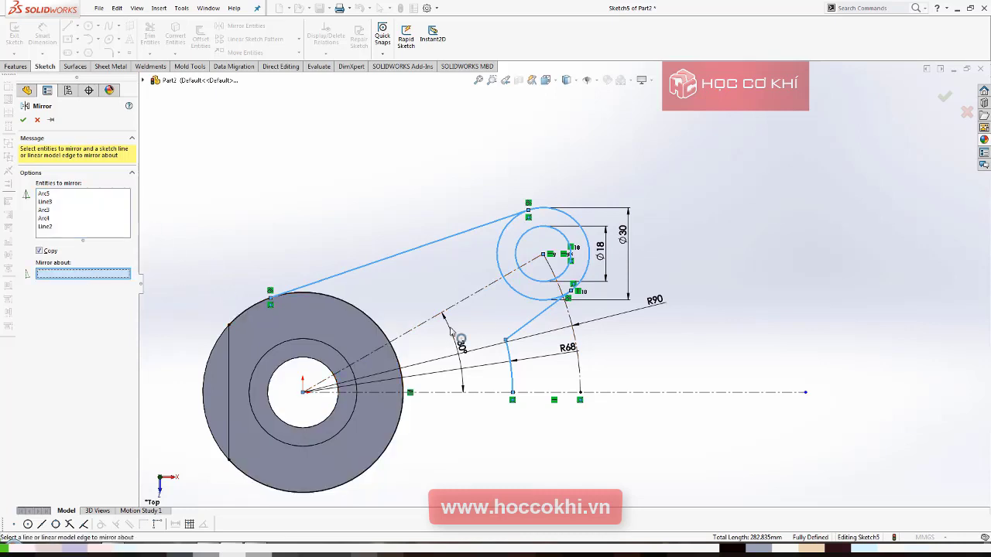
pyautogui.click(671, 394)
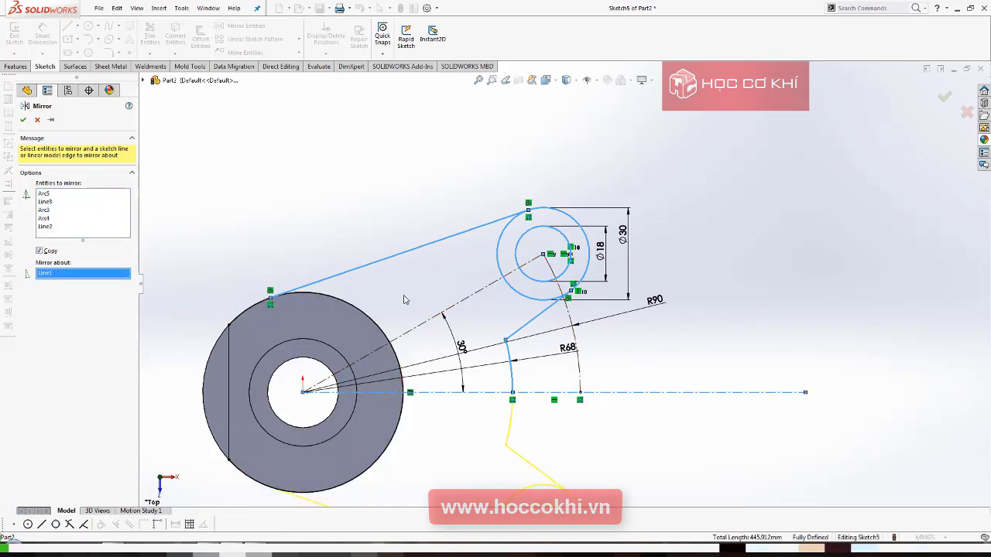
pyautogui.scroll(3, 403, 299)
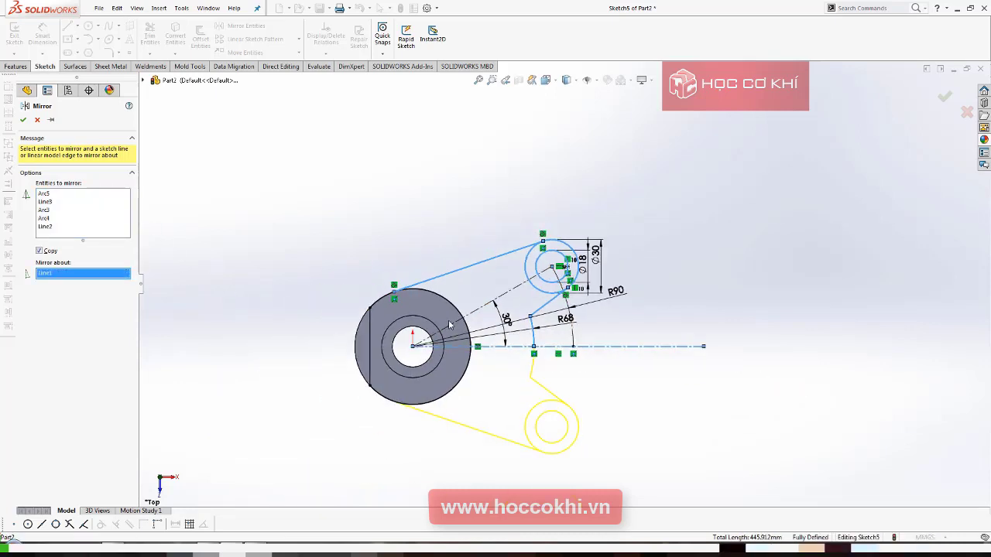
pyautogui.click(24, 122)
# Hide the sketch relation markers and select the notch arc.
pyautogui.scroll(1, 613, 366)
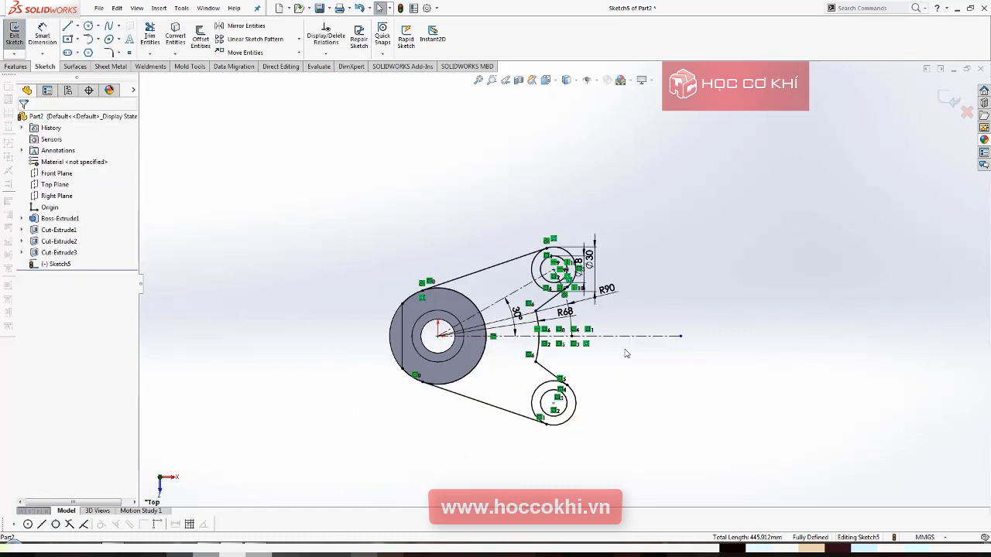
pyautogui.scroll(-1, 627, 354)
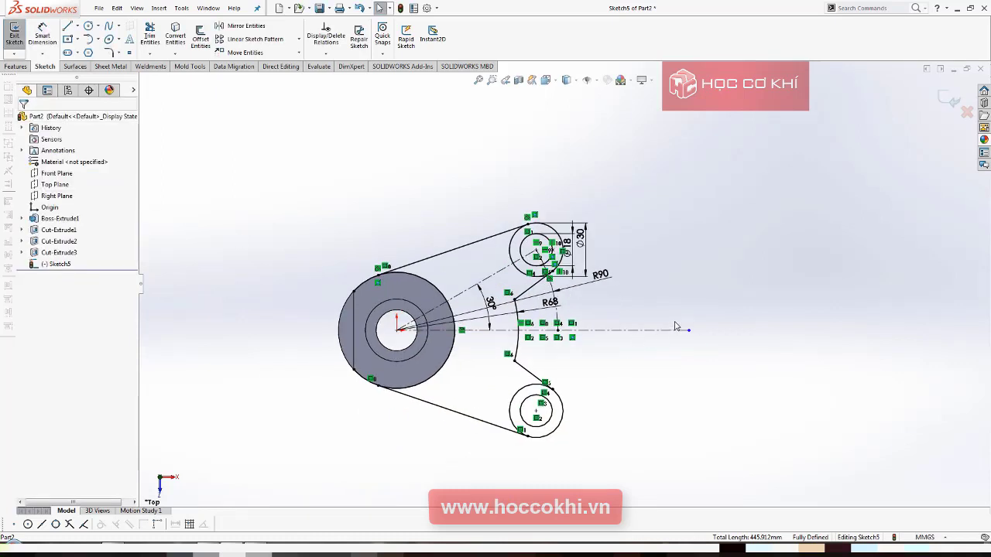
pyautogui.click(588, 80)
pyautogui.click(589, 203)
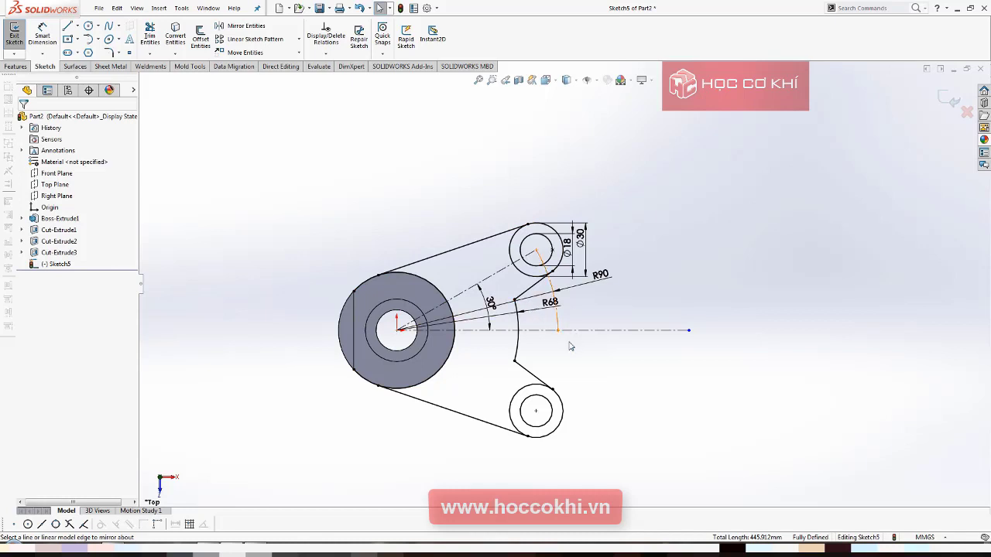
pyautogui.click(517, 318)
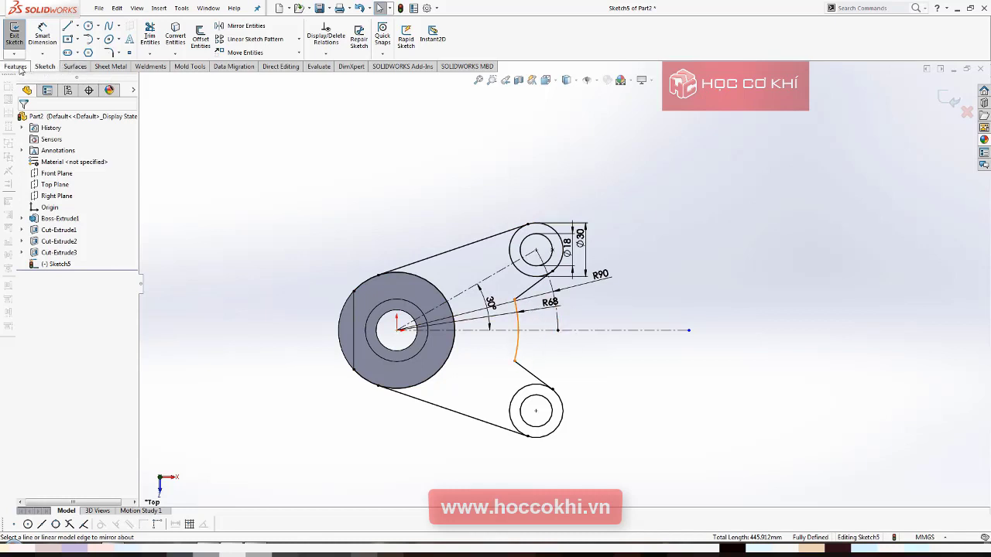
# Exit the sketch and start a boss extrusion from a 6 mm offset.
pyautogui.click(953, 104)
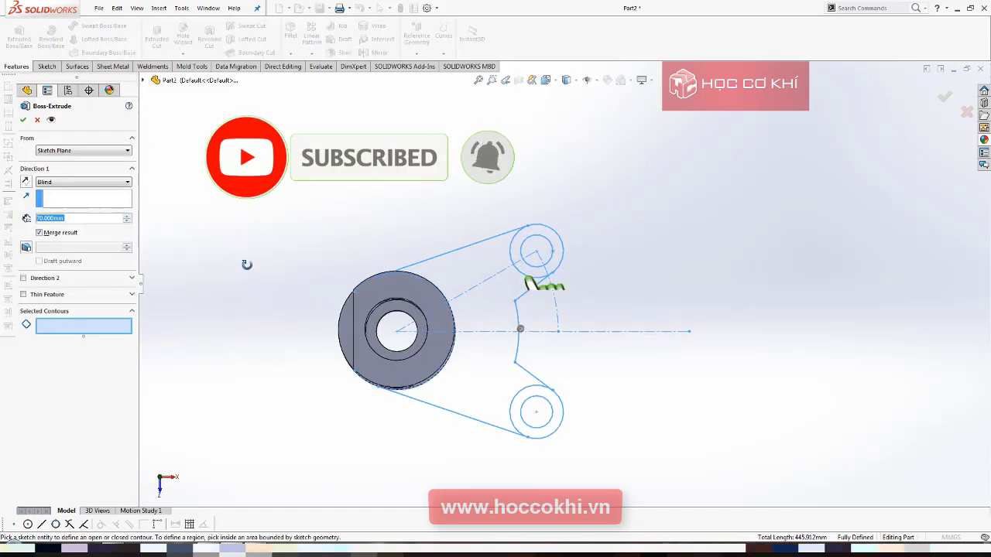
pyautogui.click(84, 152)
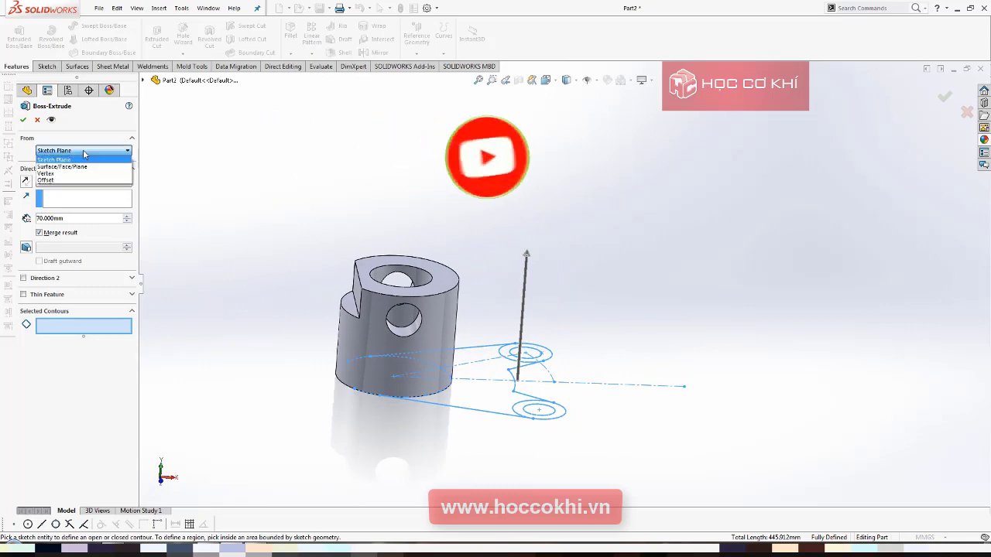
pyautogui.click(48, 181)
pyautogui.hotkey('alt', 'Tab')
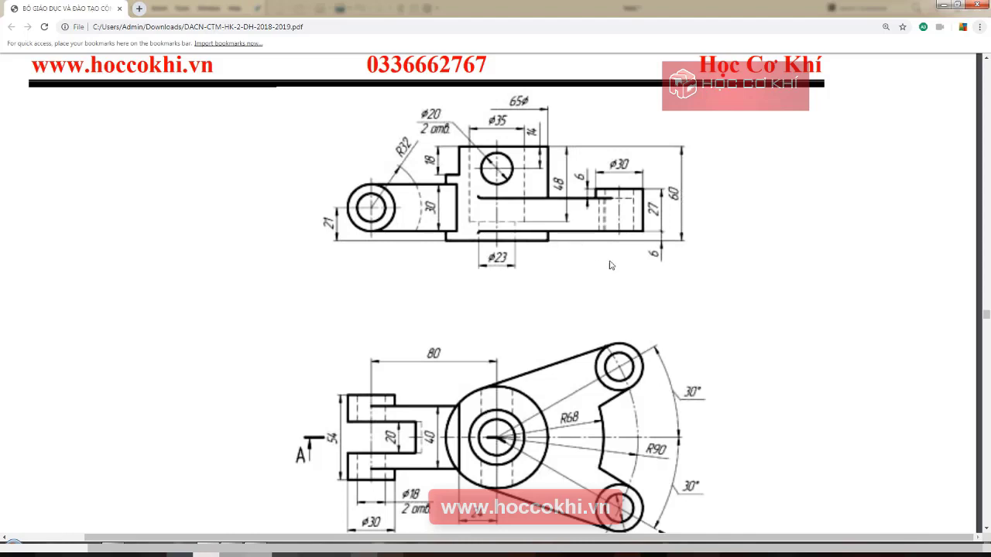
pyautogui.hotkey('alt', 'Tab')
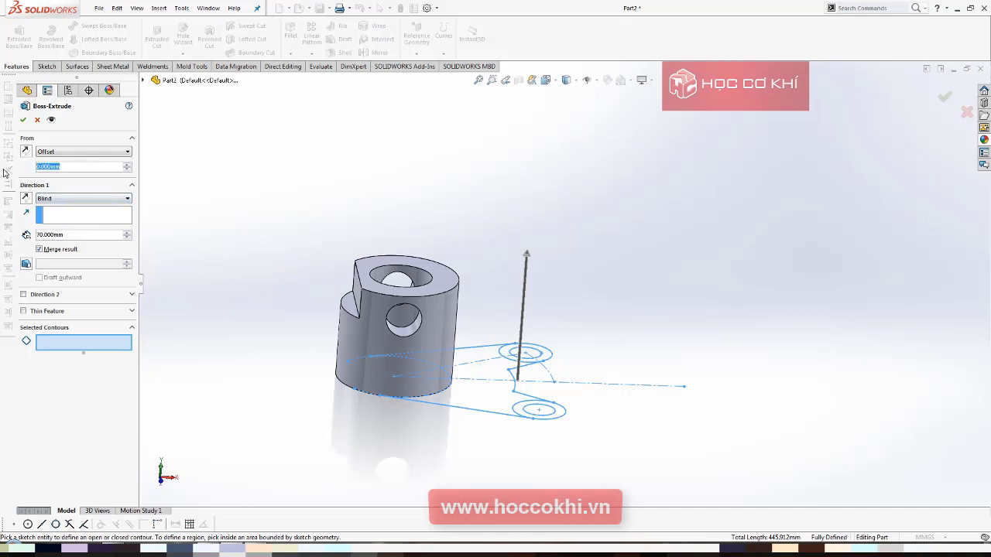
pyautogui.write('6')
pyautogui.press('Return')
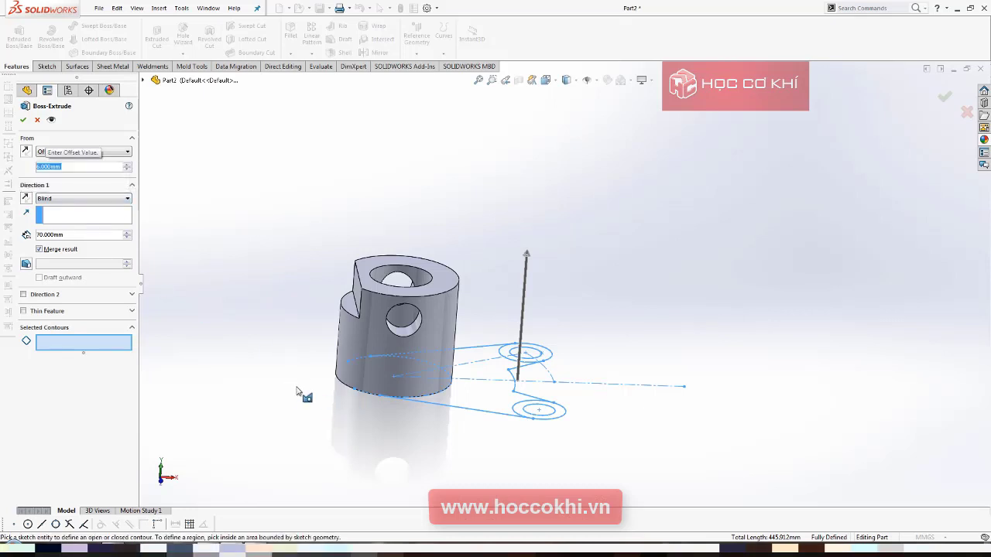
# Extrude the arm plate region 21 mm deep to create Boss-Extrude2.
pyautogui.moveTo(296, 391)
pyautogui.mouseDown(button='middle')
pyautogui.moveTo(247, 342)
pyautogui.moveTo(228, 358)
pyautogui.moveTo(159, 365)
pyautogui.mouseUp(button='middle')
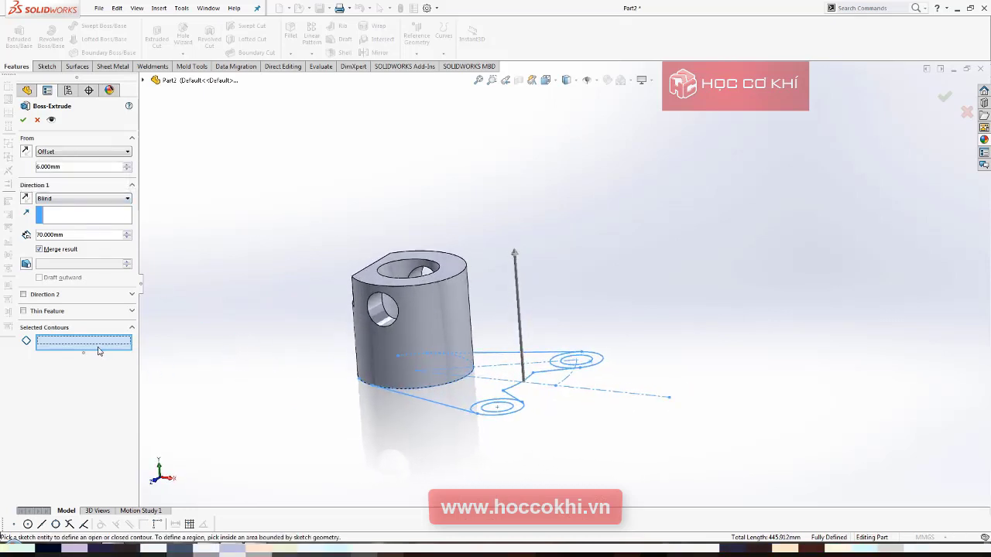
pyautogui.moveTo(465, 410); pyautogui.dragTo(482, 402, button='middle')
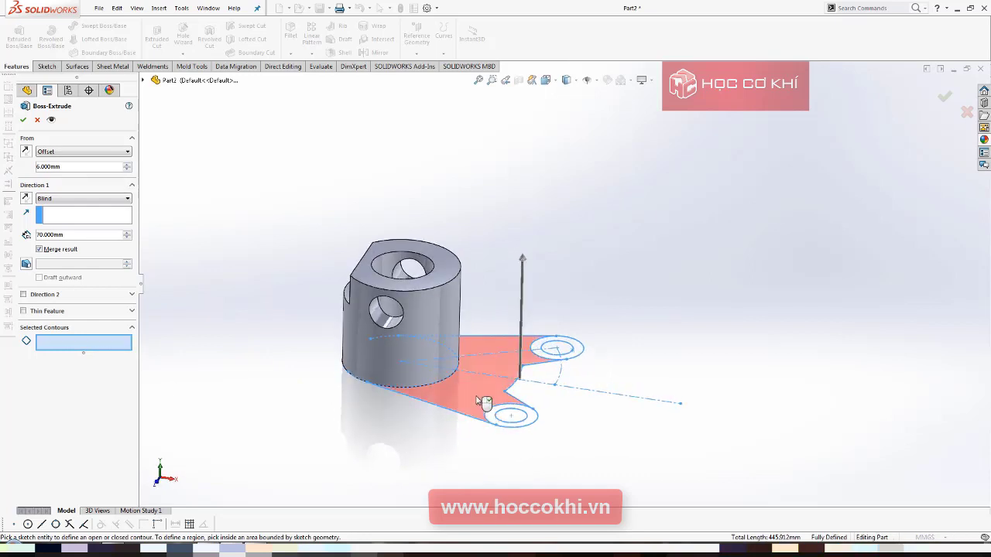
pyautogui.click(483, 401)
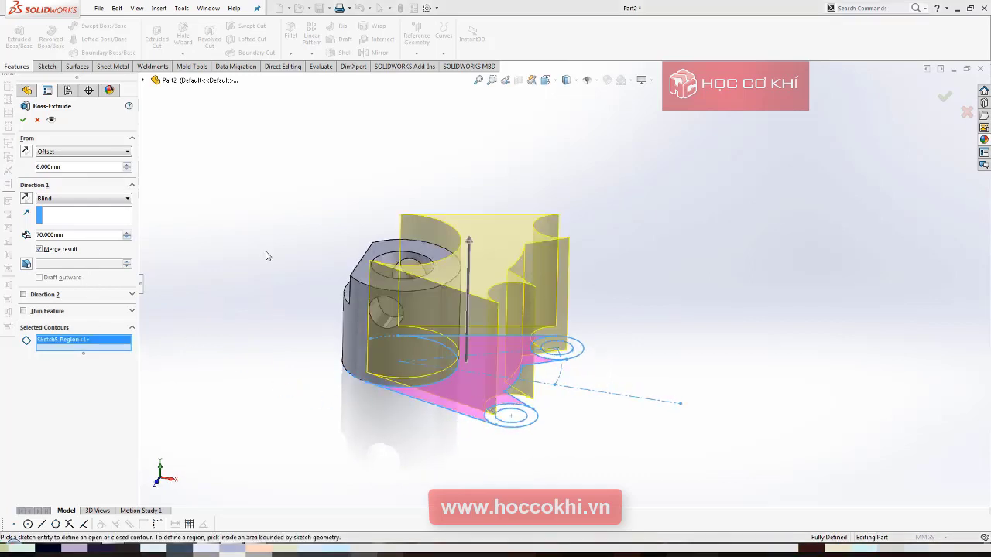
pyautogui.hotkey('alt', 'Tab')
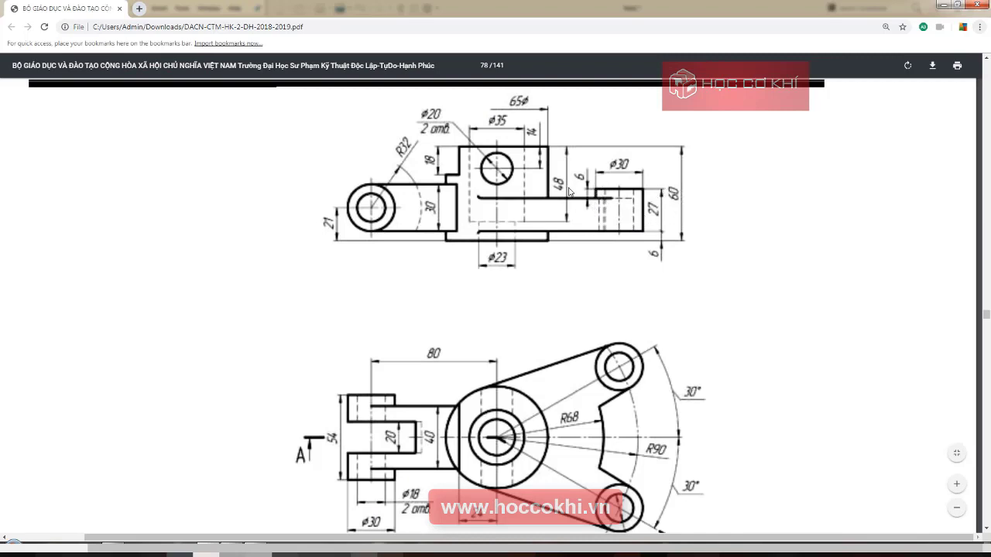
pyautogui.hotkey('alt', 'Tab')
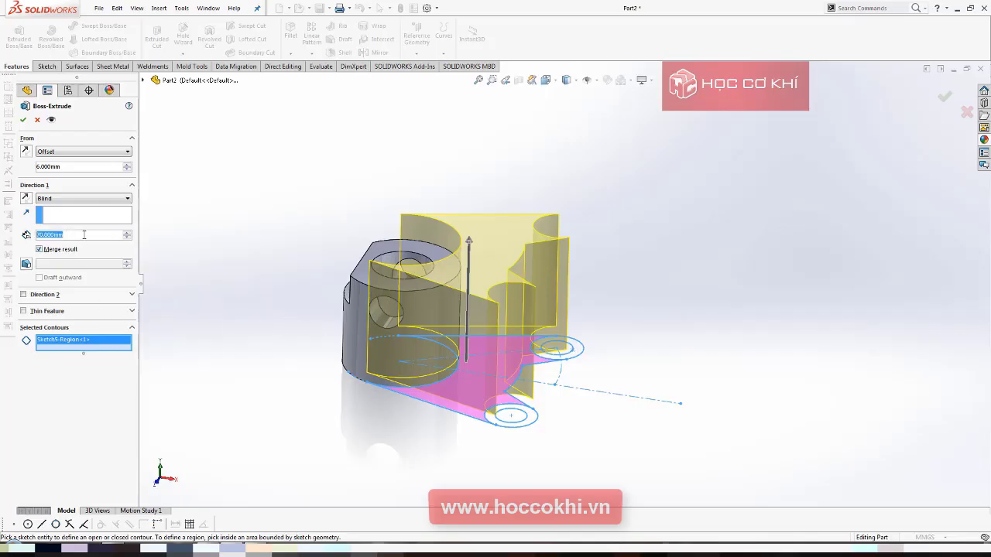
pyautogui.write('21')
pyautogui.press('Return')
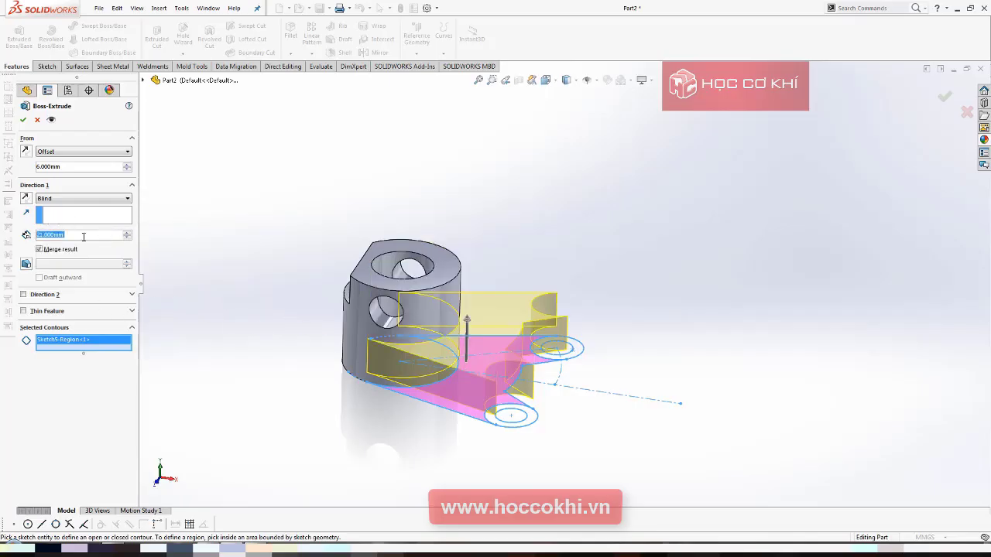
pyautogui.click(23, 120)
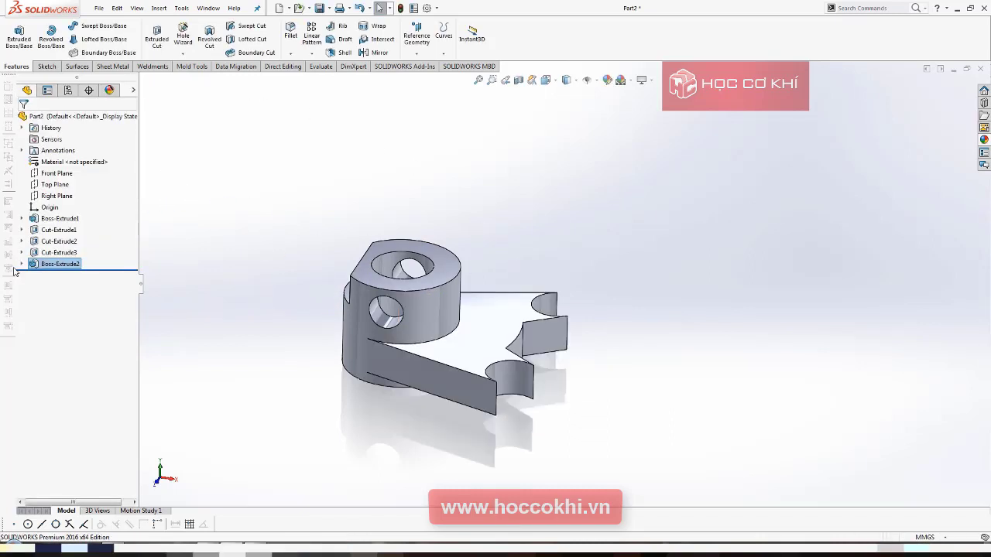
# Start a new boss extrusion from Sketch5 beginning 6 mm offset from the sketch plane.
pyautogui.click(21, 266)
pyautogui.click(62, 276)
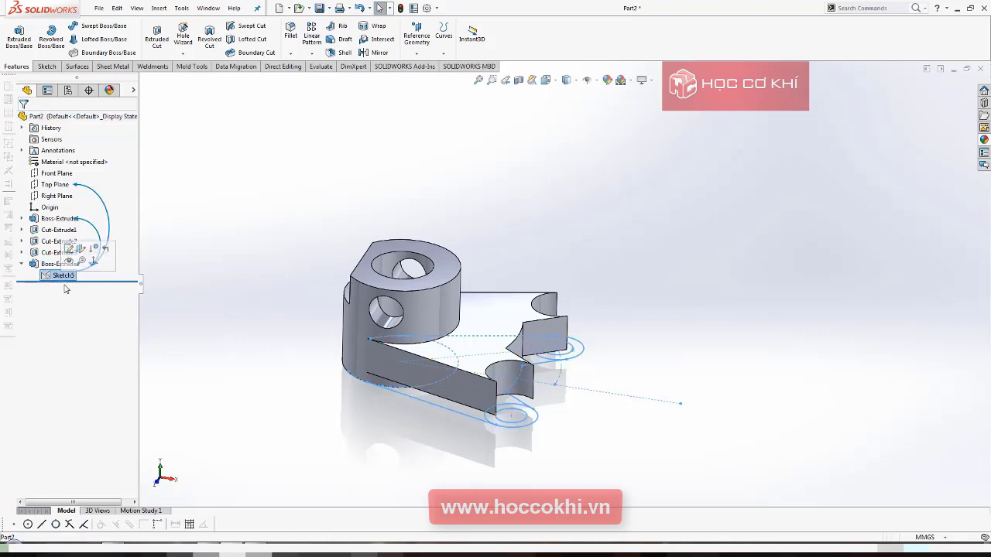
pyautogui.click(18, 37)
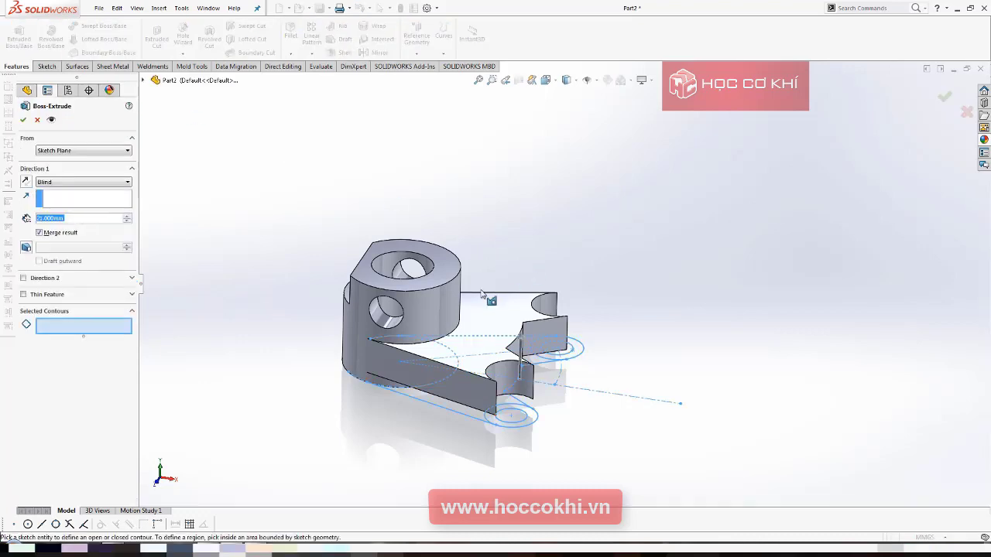
pyautogui.scroll(-2, 480, 422)
pyautogui.scroll(-2, 500, 431)
pyautogui.moveTo(500, 431); pyautogui.dragTo(504, 458, button='middle')
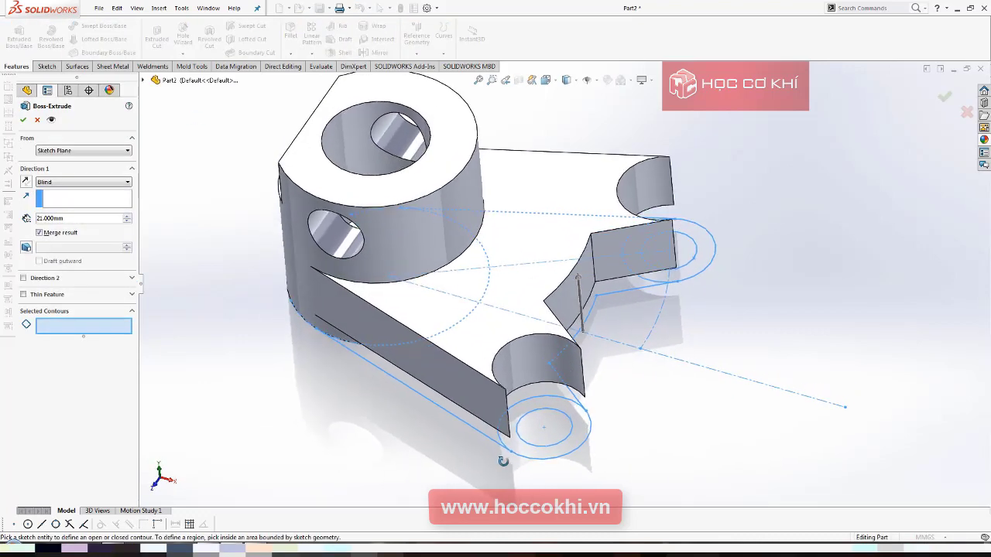
pyautogui.click(83, 151)
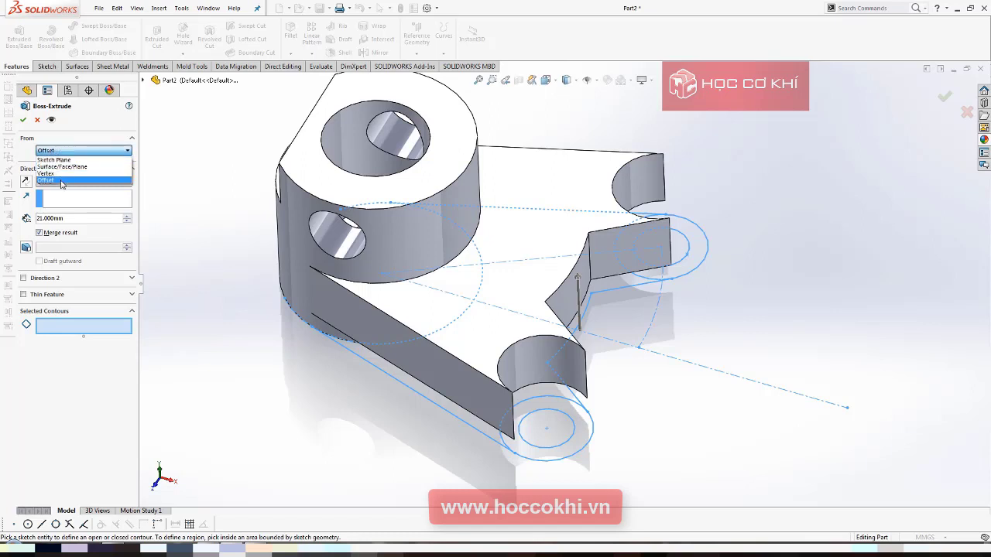
pyautogui.click(64, 183)
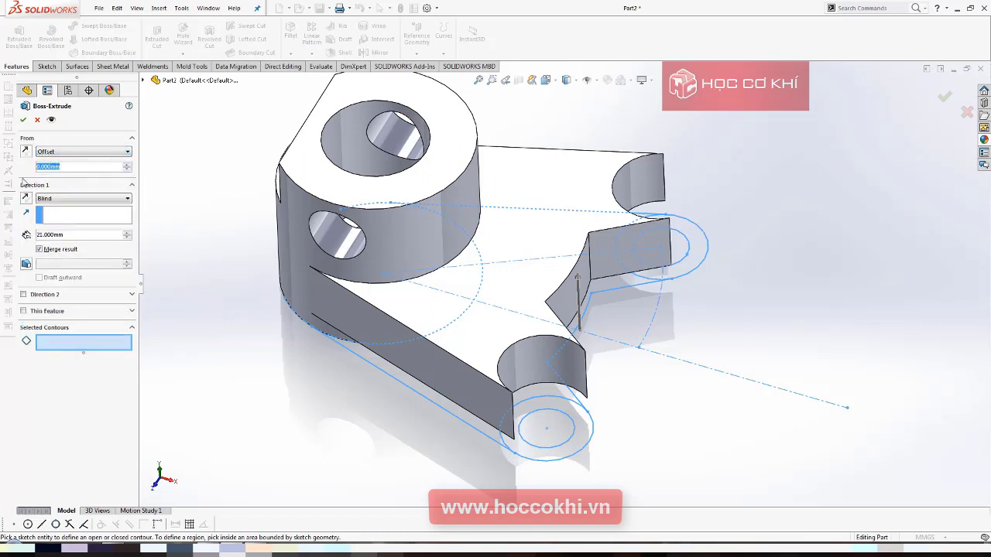
pyautogui.write('6')
pyautogui.press('Return')
# Extrude the lower and right Ø30 boss circles 27 mm deep.
pyautogui.click(71, 344)
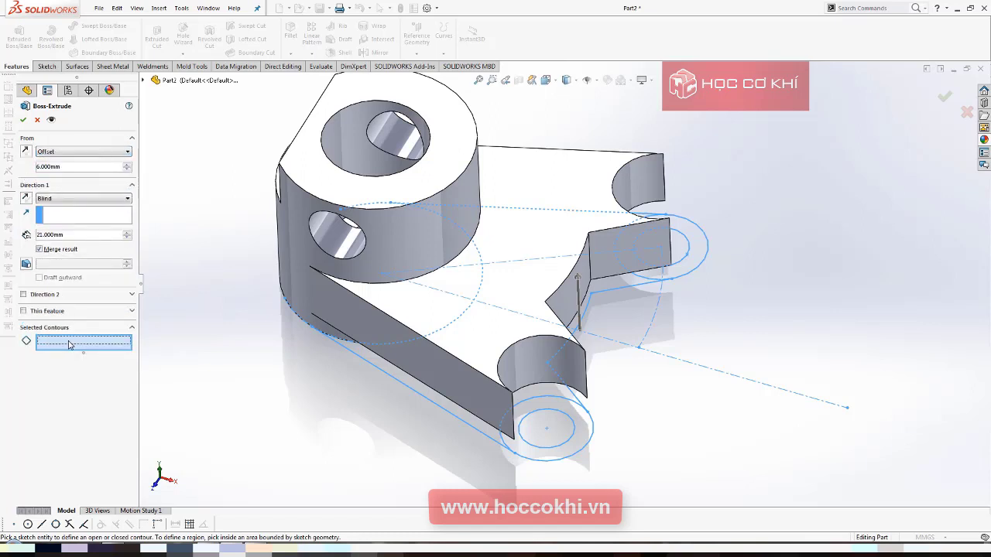
pyautogui.click(565, 453)
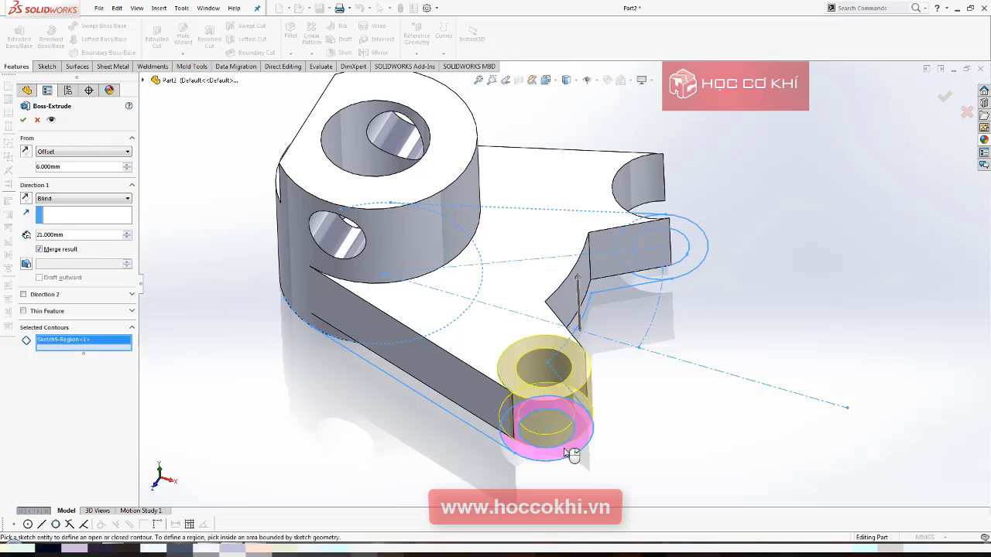
pyautogui.click(692, 268)
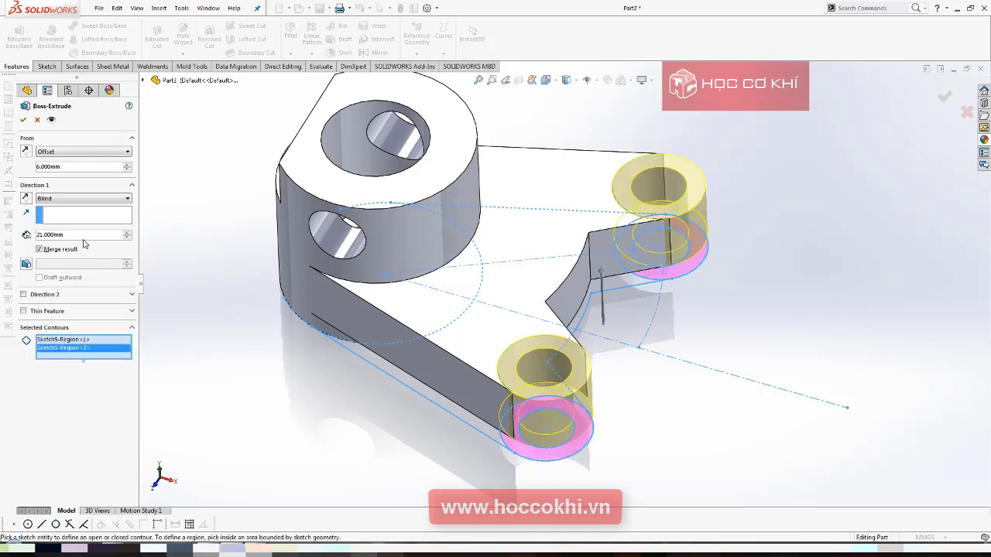
pyautogui.write('27')
pyautogui.press('Return')
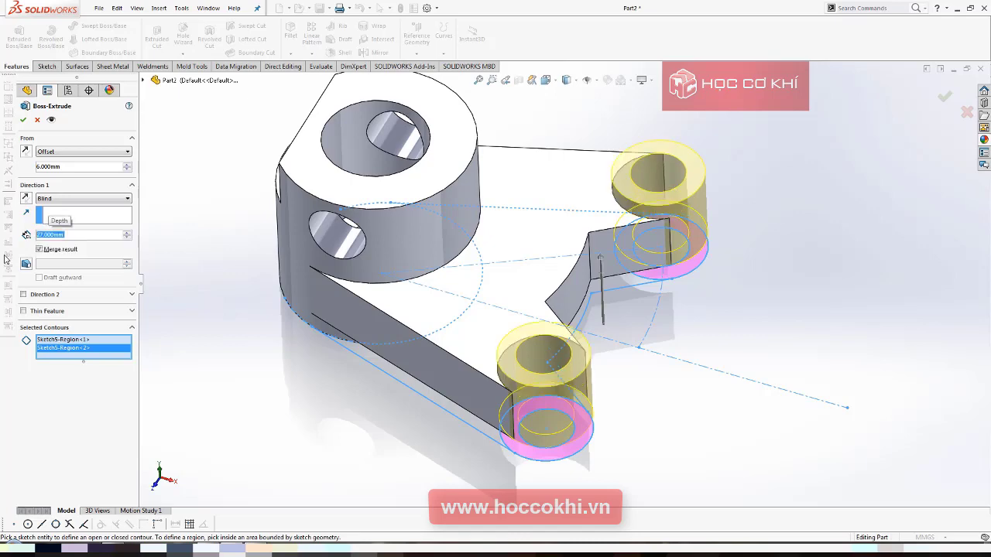
pyautogui.click(23, 119)
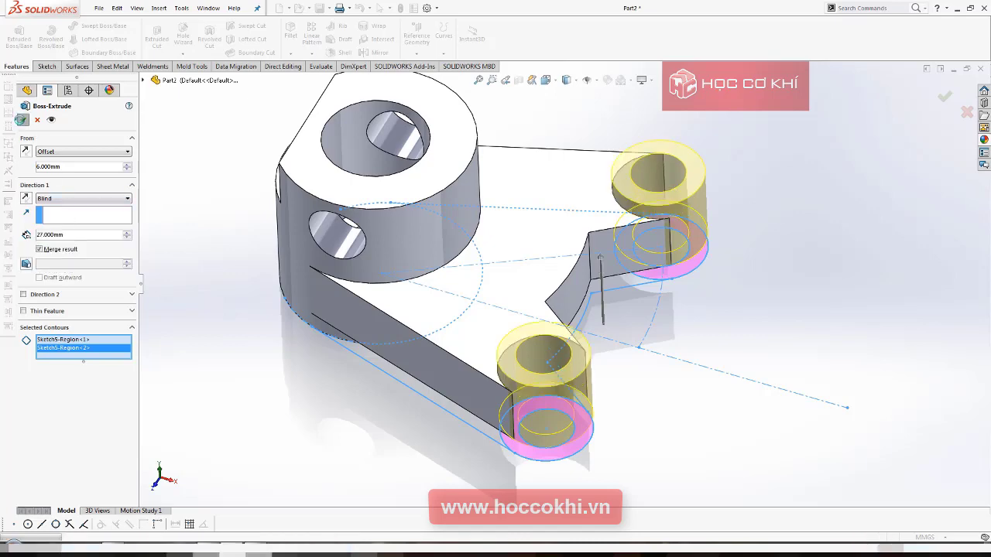
# Orbit and zoom the model to inspect the underside and the raised boss rings.
pyautogui.moveTo(628, 354)
pyautogui.mouseDown(button='middle')
pyautogui.moveTo(682, 230)
pyautogui.moveTo(524, 261)
pyautogui.mouseUp(button='middle')
pyautogui.scroll(2, 523, 261)
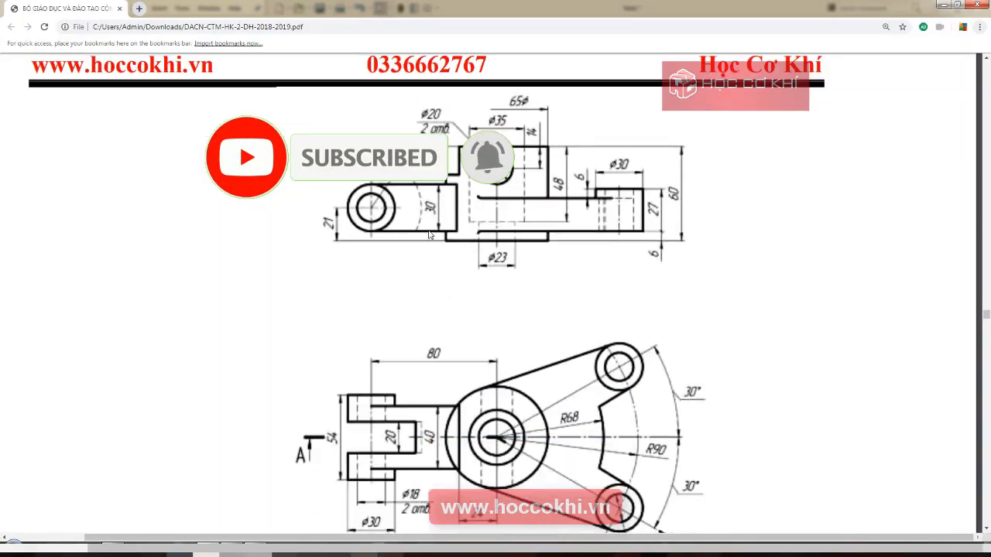
pyautogui.keyDown('ctrl'); pyautogui.scroll(-2, 453, 254); pyautogui.keyUp('ctrl')
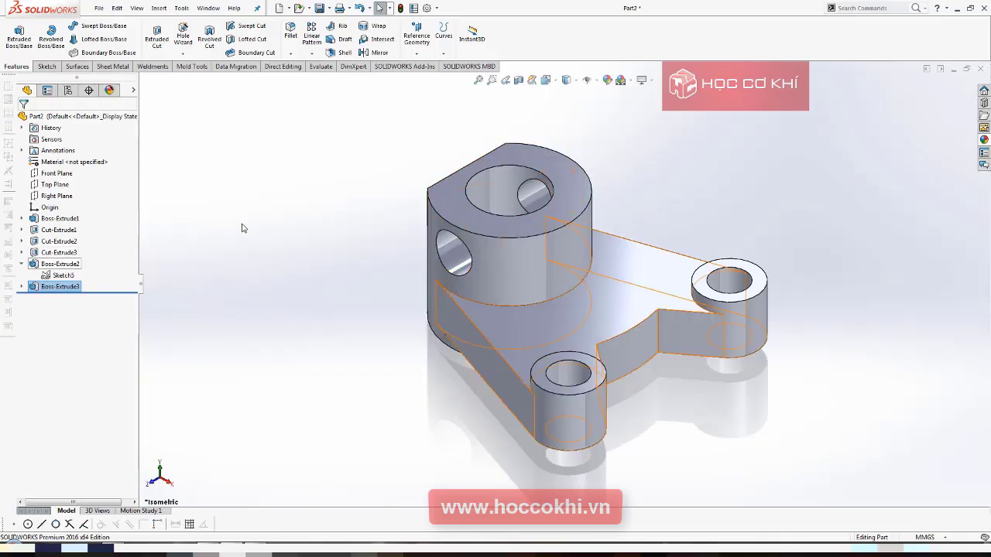
# Start a sketch on the Top Plane, view it normal, and draw a horizontal centerline left from the hub origin.
pyautogui.click(55, 184)
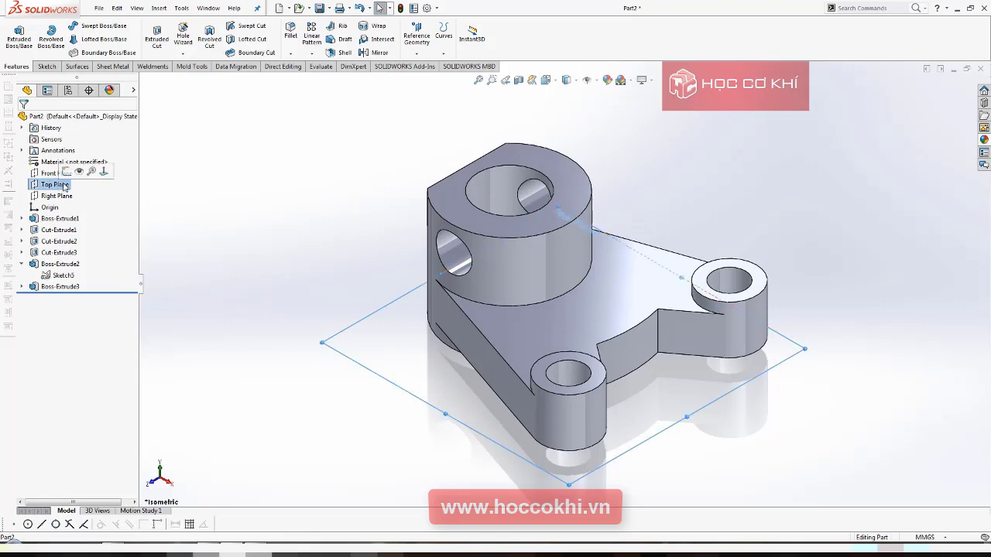
pyautogui.click(69, 176)
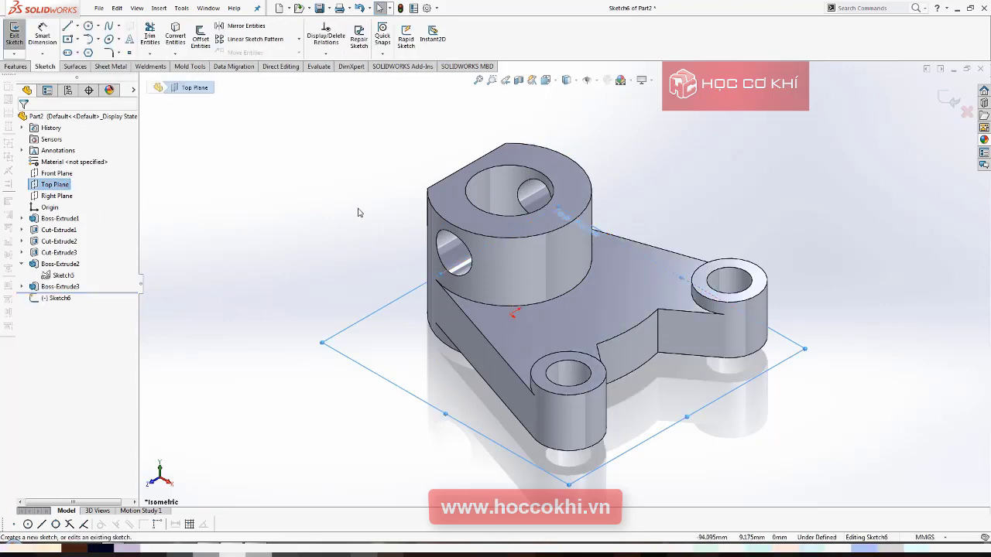
pyautogui.hotkey('ctrl', '8')
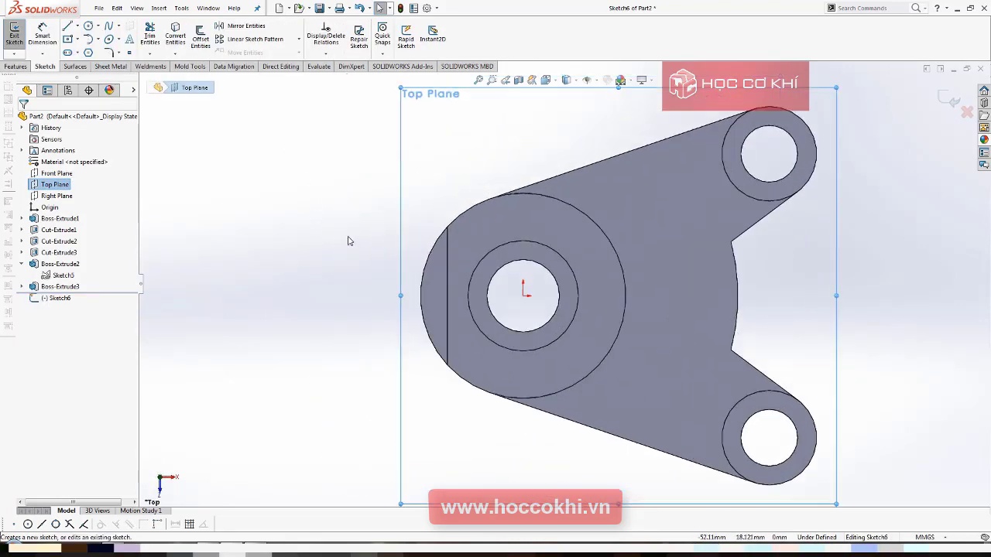
pyautogui.click(76, 27)
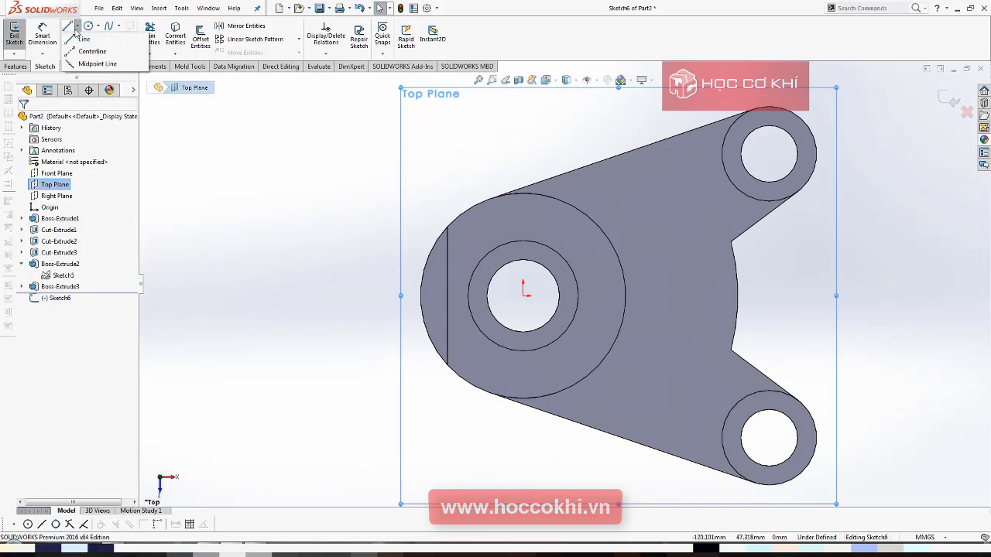
pyautogui.click(93, 49)
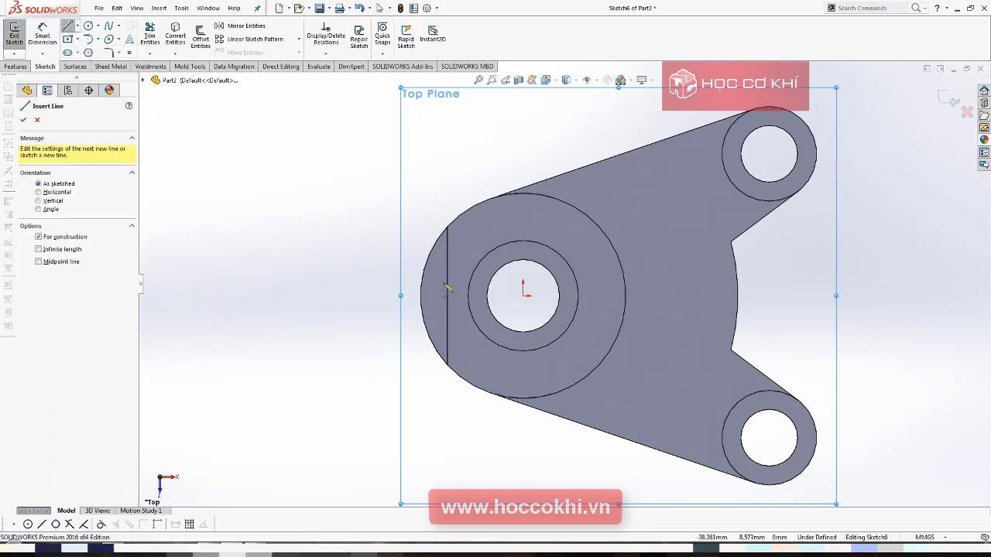
pyautogui.click(523, 294)
pyautogui.press('z')
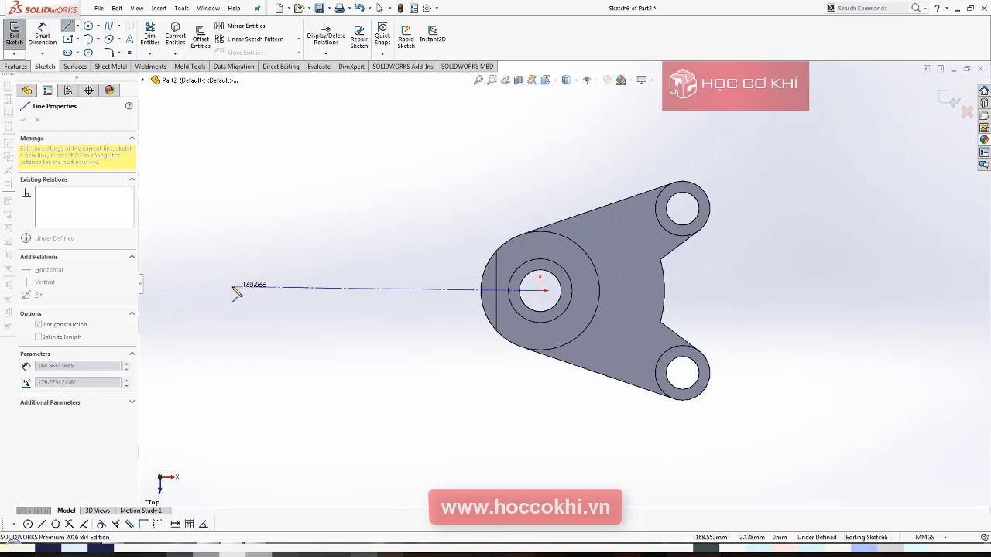
pyautogui.click(231, 297)
pyautogui.press('Escape')
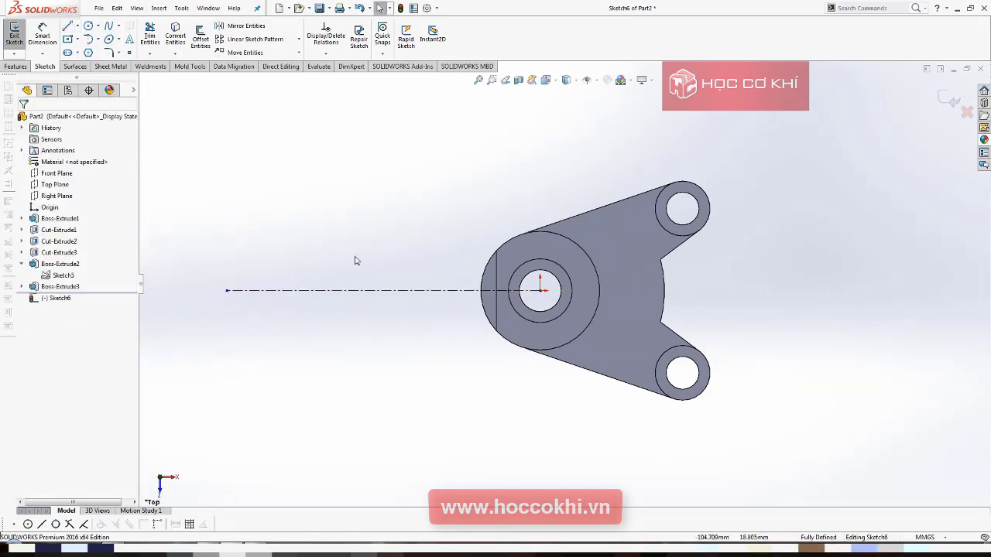
pyautogui.scroll(-2, 400, 268)
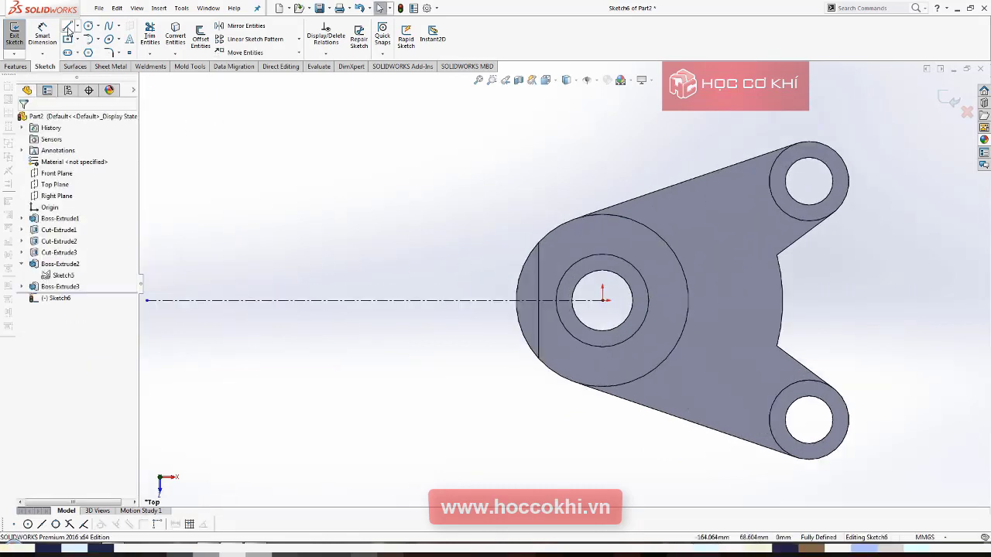
# Draw the rectangle's top line, a midpoint vertical left edge, and a bottom line ending at the hub.
pyautogui.click(68, 27)
pyautogui.click(329, 249)
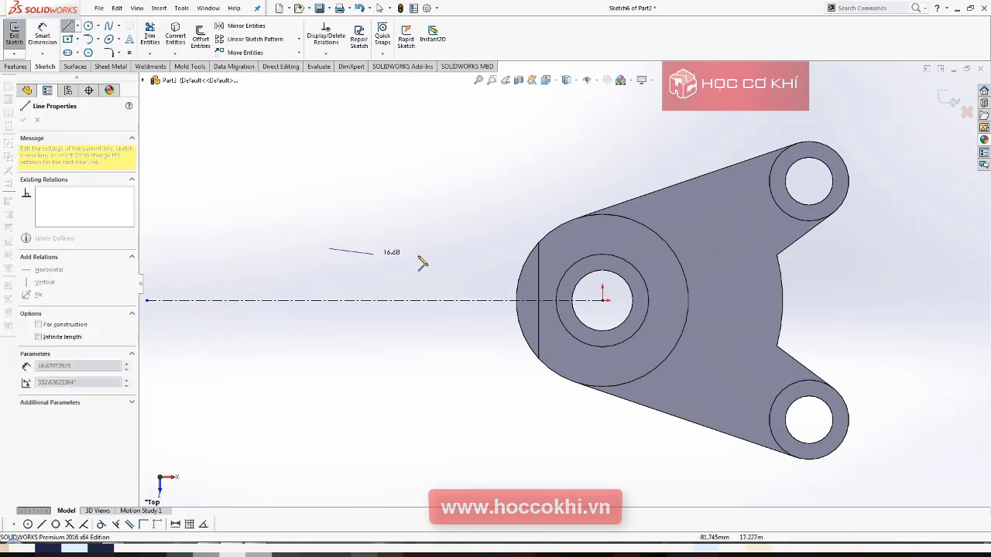
pyautogui.click(534, 249)
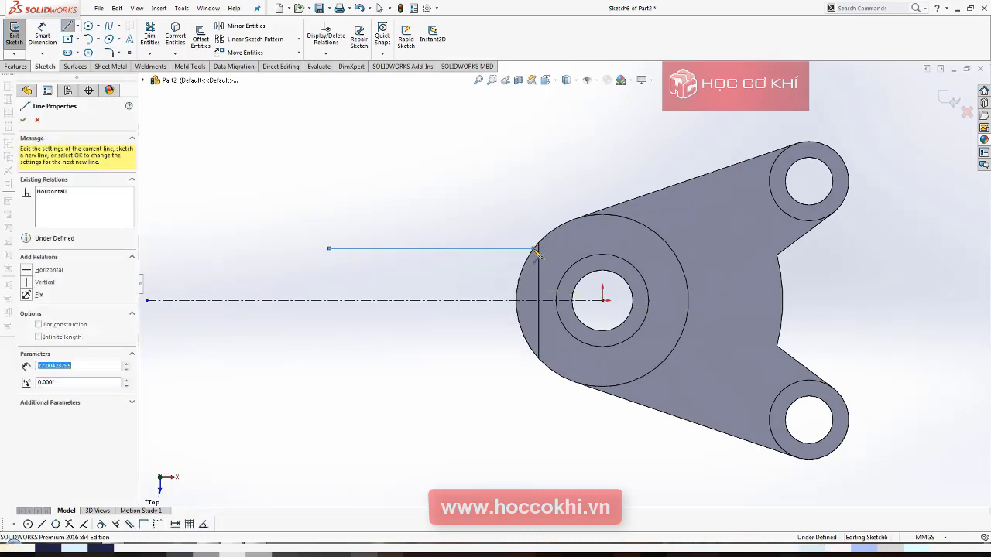
pyautogui.press('Escape')
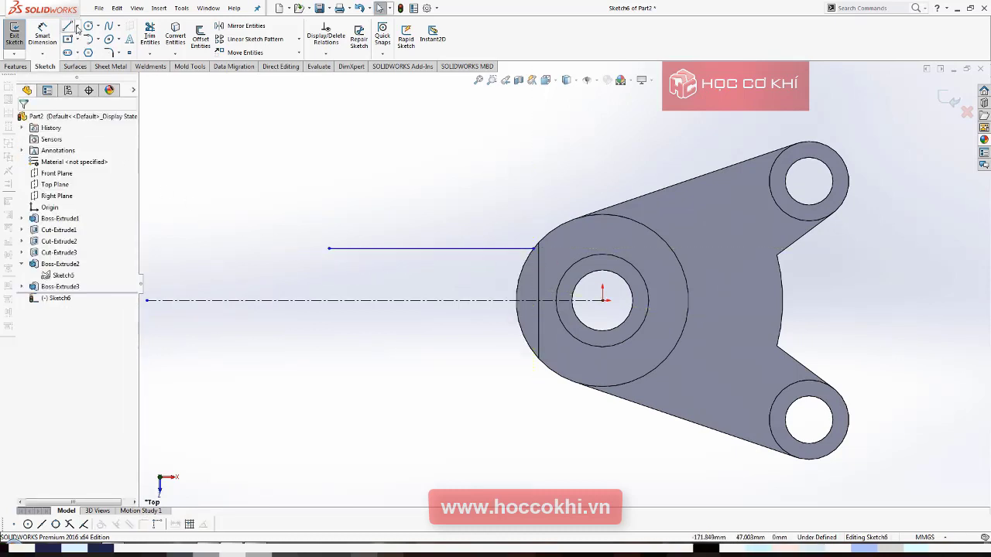
pyautogui.click(77, 29)
pyautogui.click(93, 63)
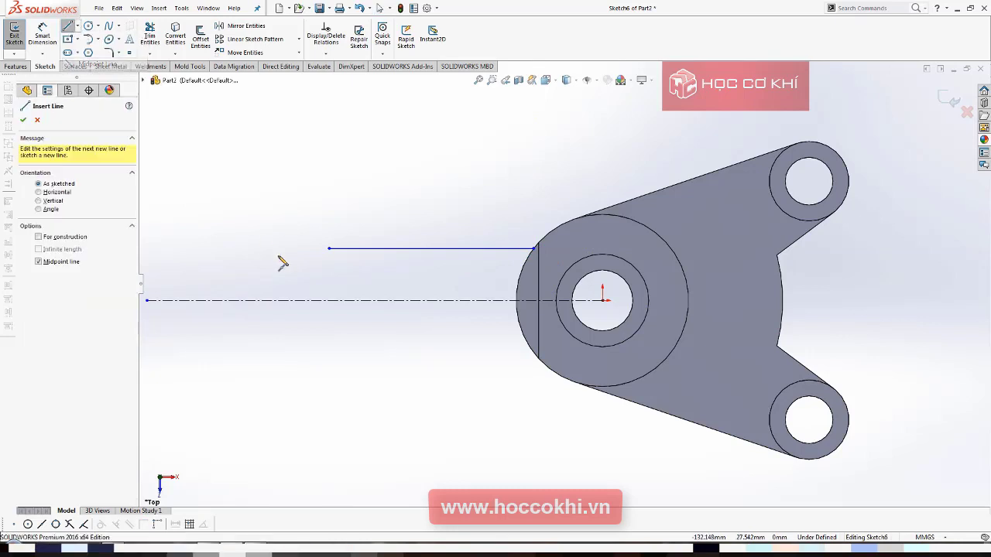
pyautogui.click(330, 301)
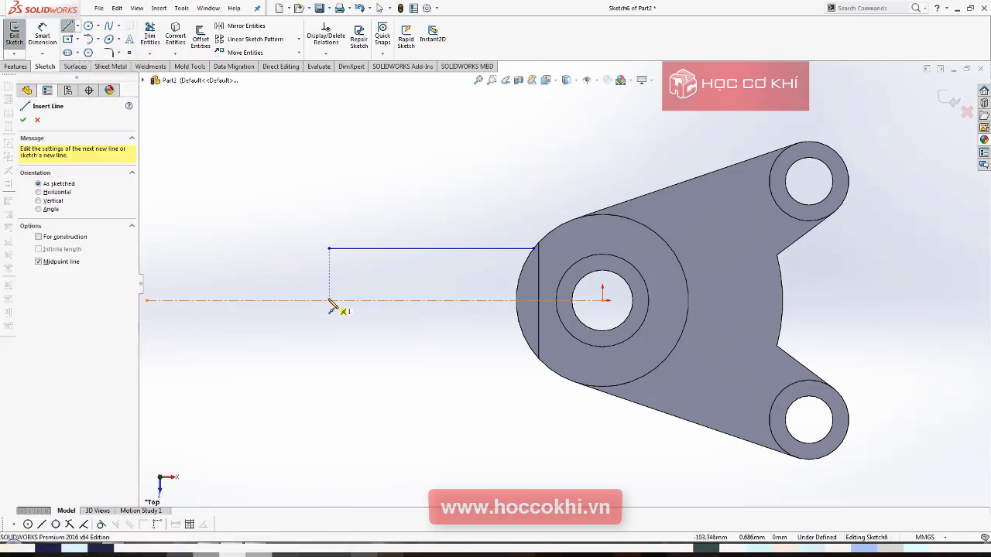
pyautogui.click(330, 249)
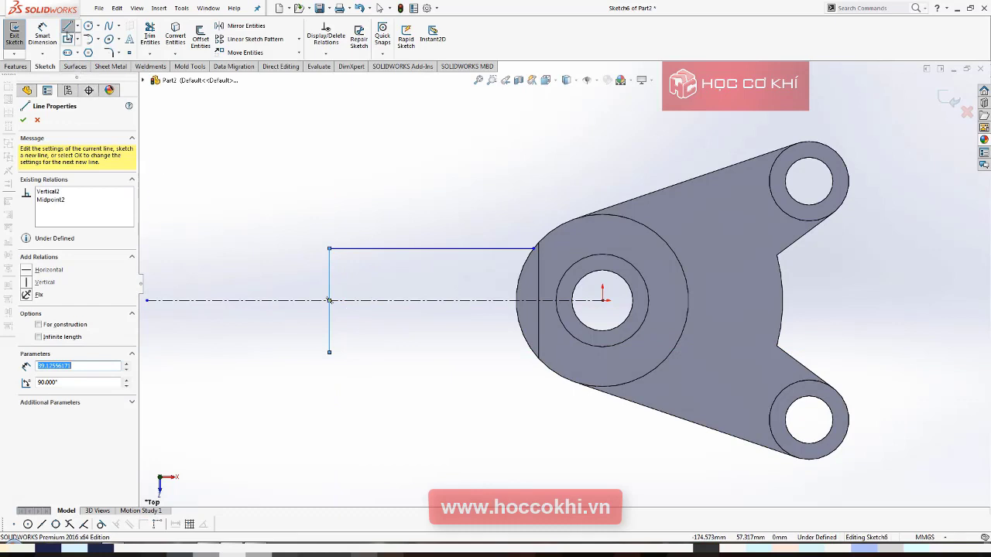
pyautogui.click(69, 28)
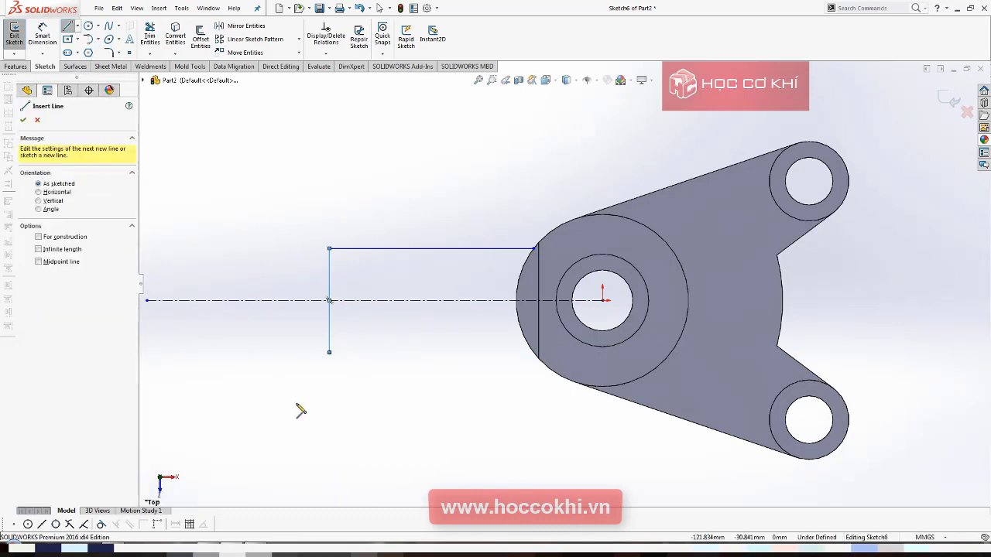
pyautogui.click(330, 353)
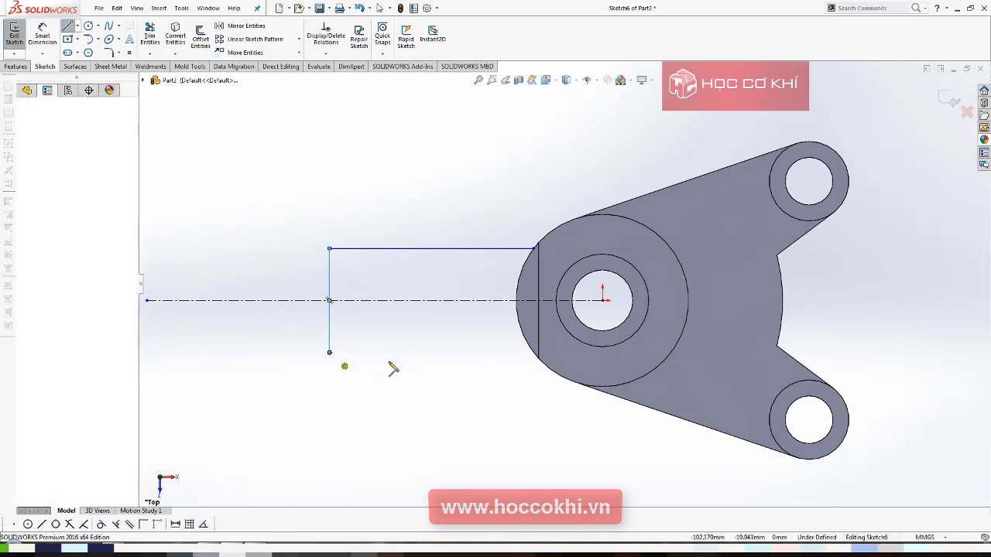
pyautogui.click(533, 363)
pyautogui.press('Escape')
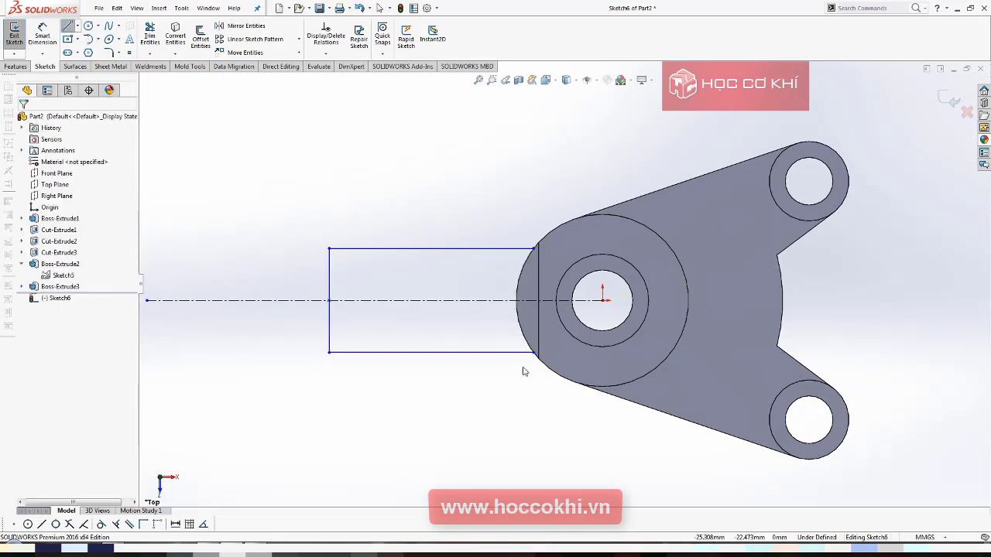
pyautogui.scroll(-2, 503, 318)
# Convert the hub's outer arc edge into sketch geometry.
pyautogui.click(464, 240)
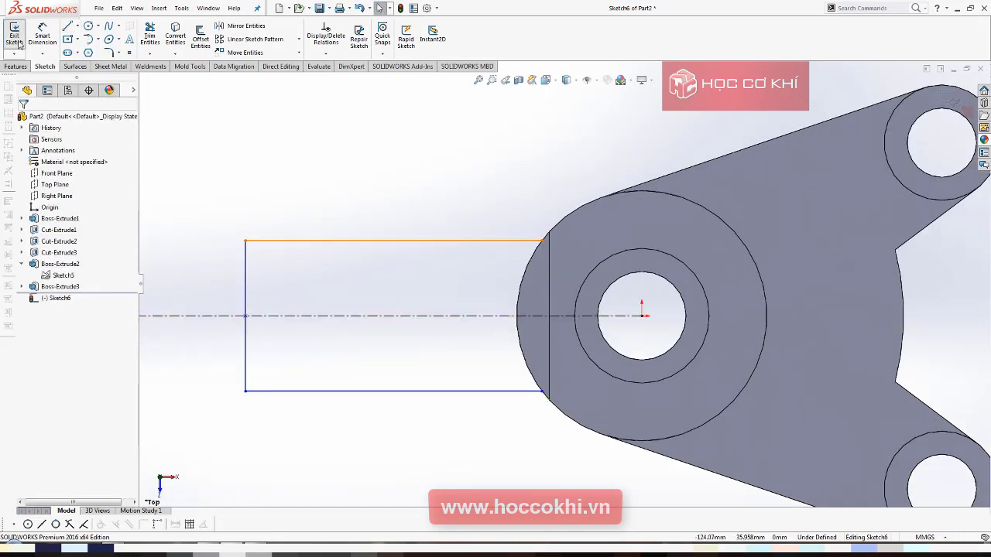
pyautogui.click(177, 36)
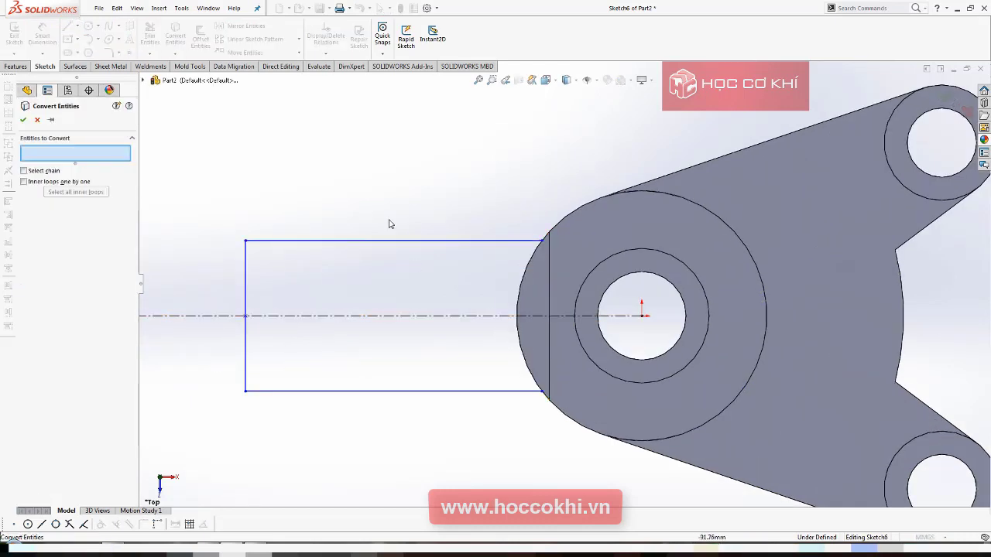
pyautogui.click(521, 293)
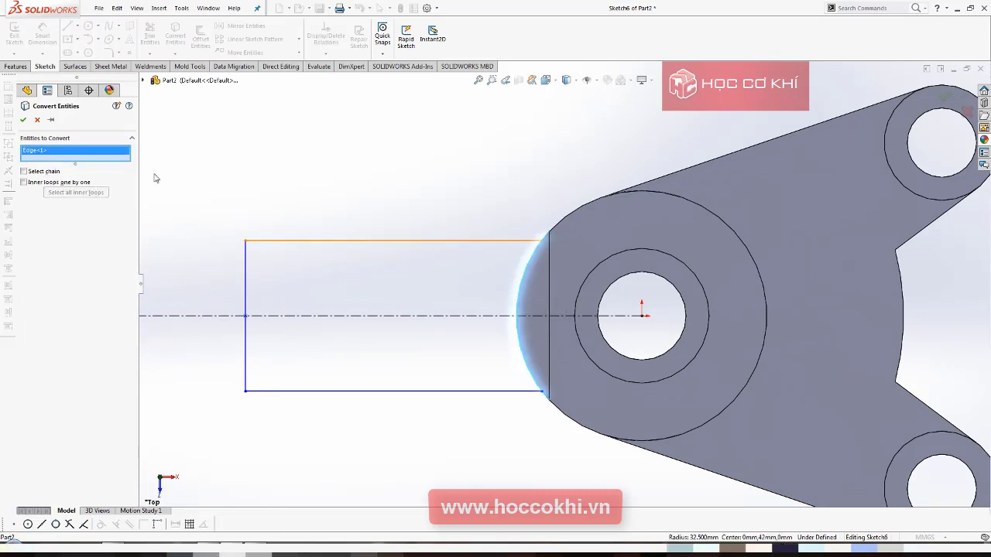
pyautogui.click(24, 120)
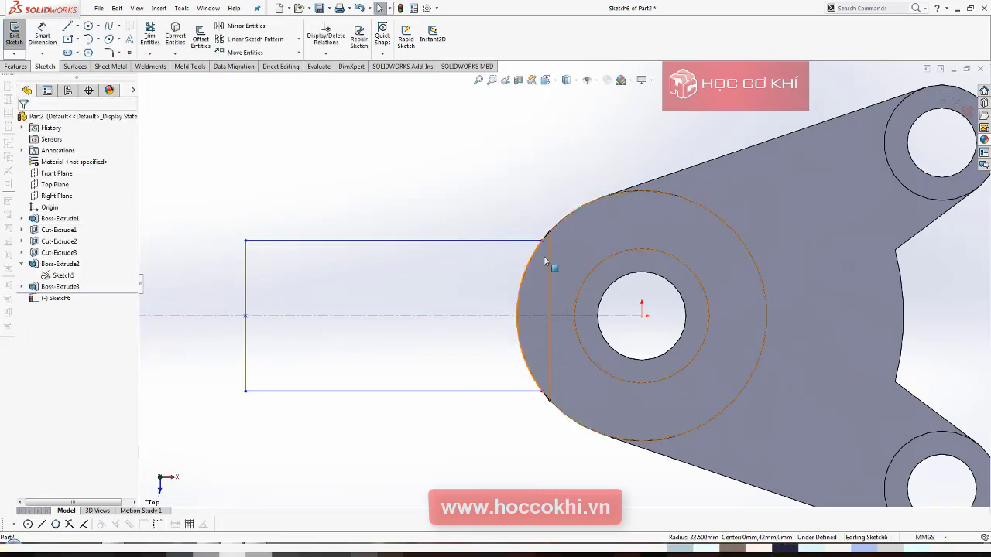
pyautogui.scroll(-2, 534, 232)
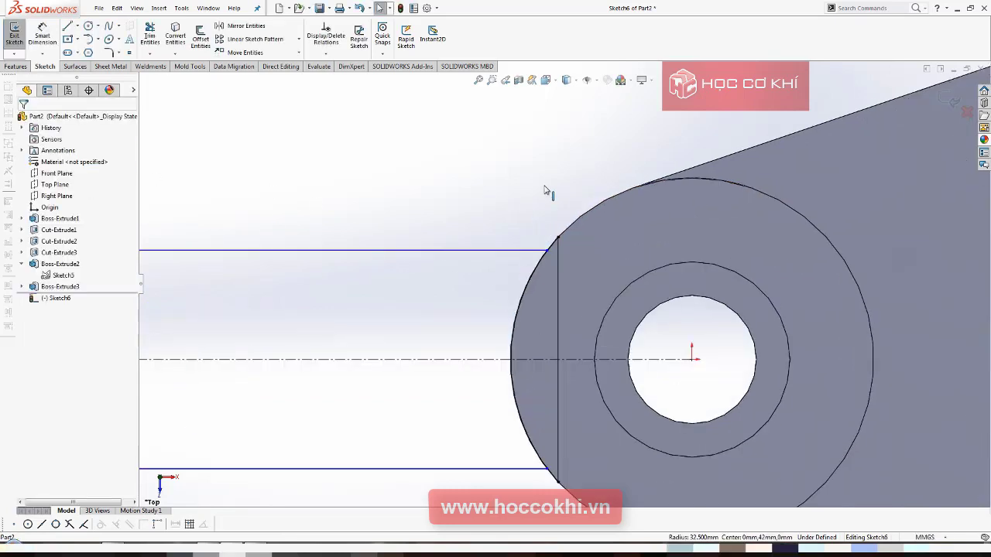
# Trim away the arc overshoot at the rectangle's line–arc junctions.
pyautogui.click(150, 35)
pyautogui.scroll(-2, 534, 244)
pyautogui.moveTo(553, 209); pyautogui.dragTo(585, 227)
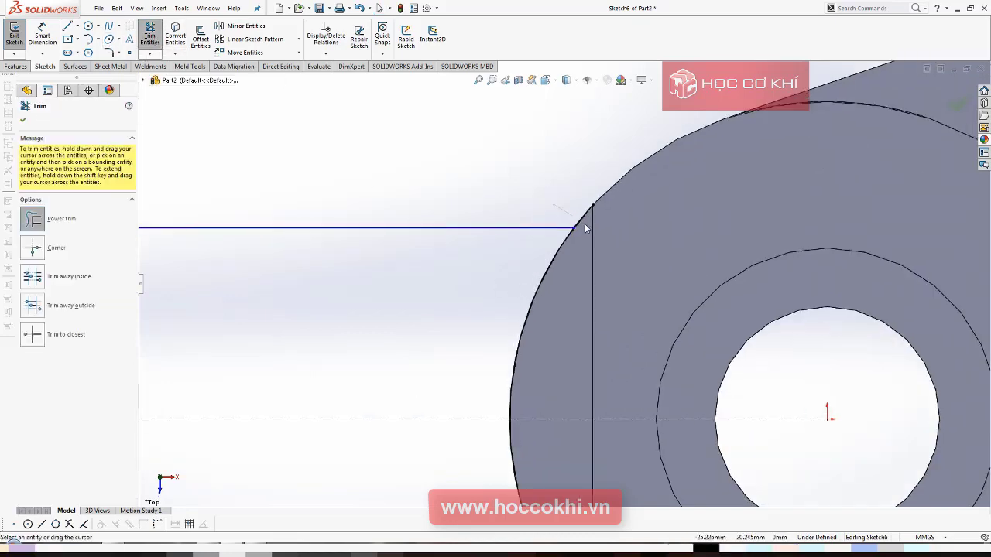
pyautogui.scroll(3, 595, 305)
pyautogui.scroll(-2, 592, 364)
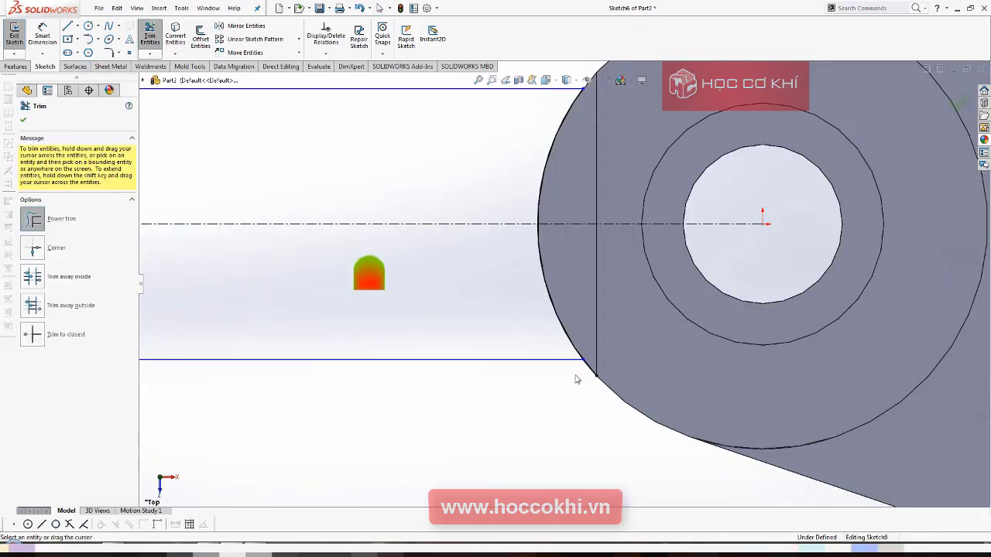
pyautogui.scroll(2, 560, 253)
pyautogui.press('Escape')
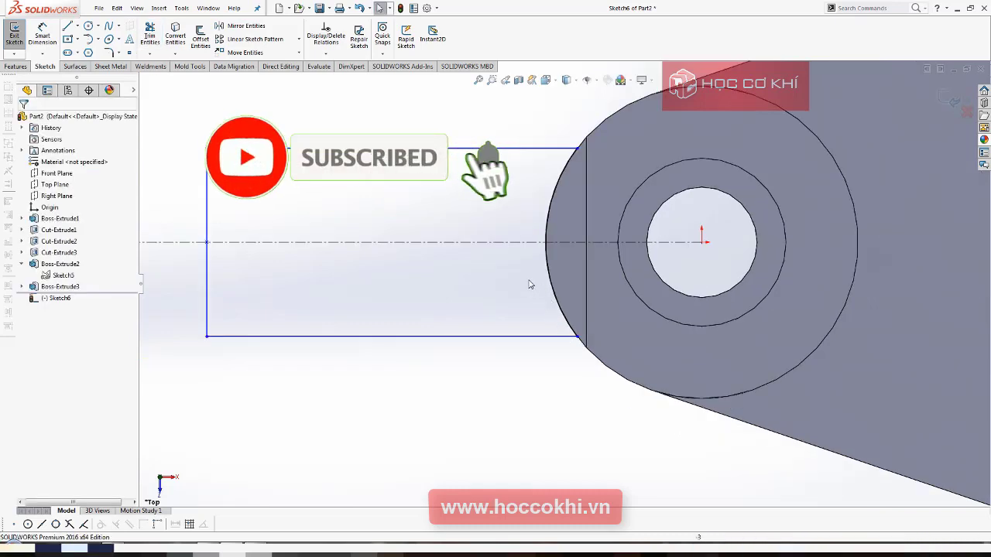
pyautogui.scroll(1, 526, 284)
pyautogui.hotkey('alt', 'Tab')
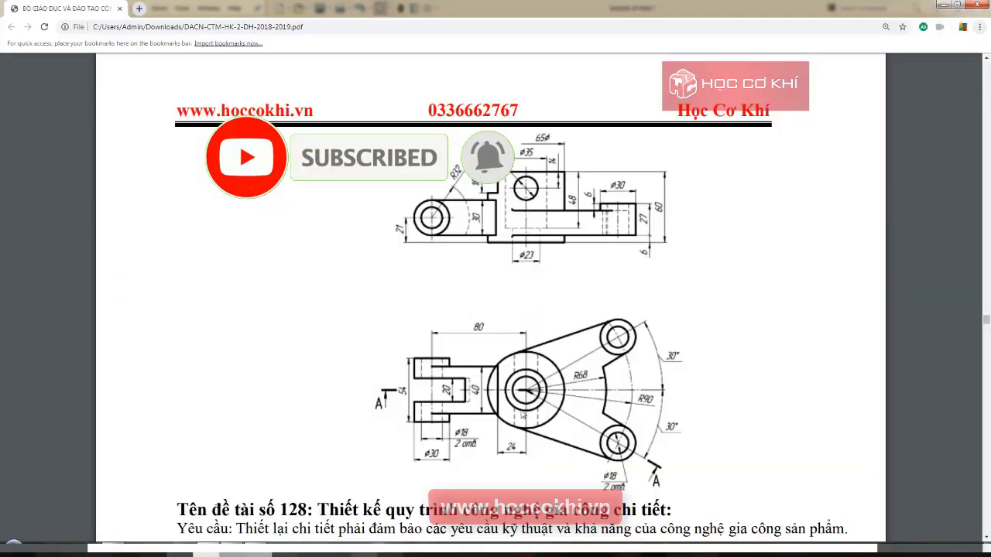
pyautogui.hotkey('alt', 'Tab')
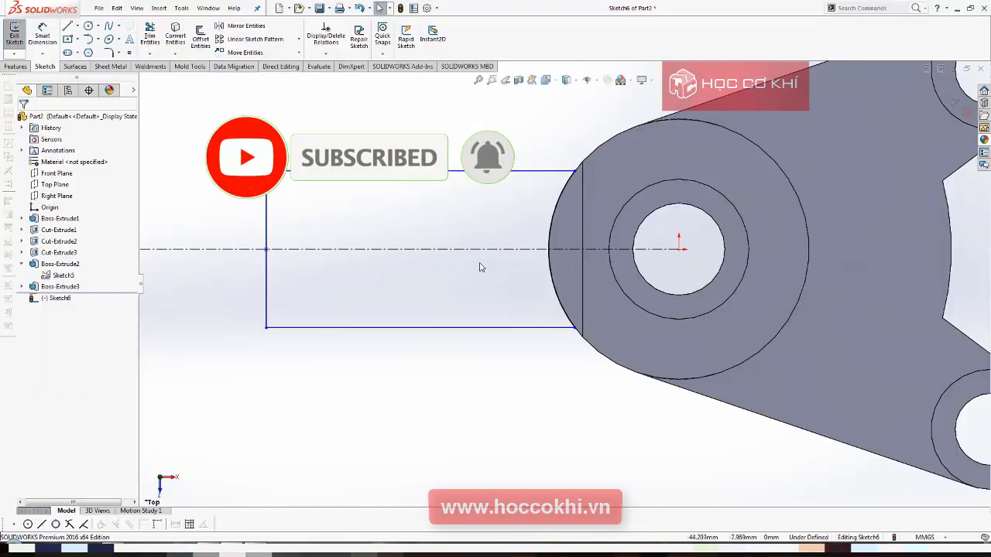
# Dimension the rectangle's height between top and bottom lines as 40 mm.
pyautogui.click(49, 36)
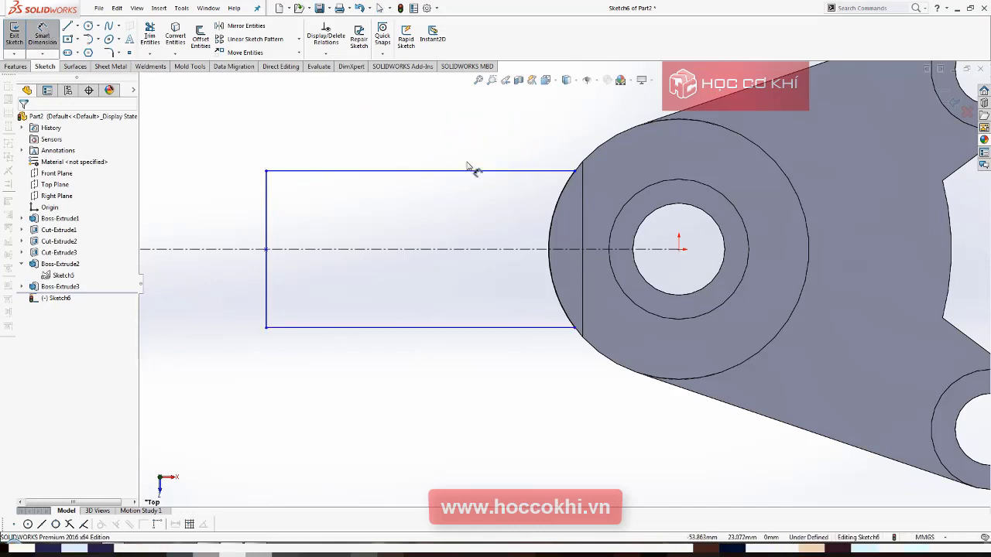
pyautogui.click(471, 171)
pyautogui.click(462, 327)
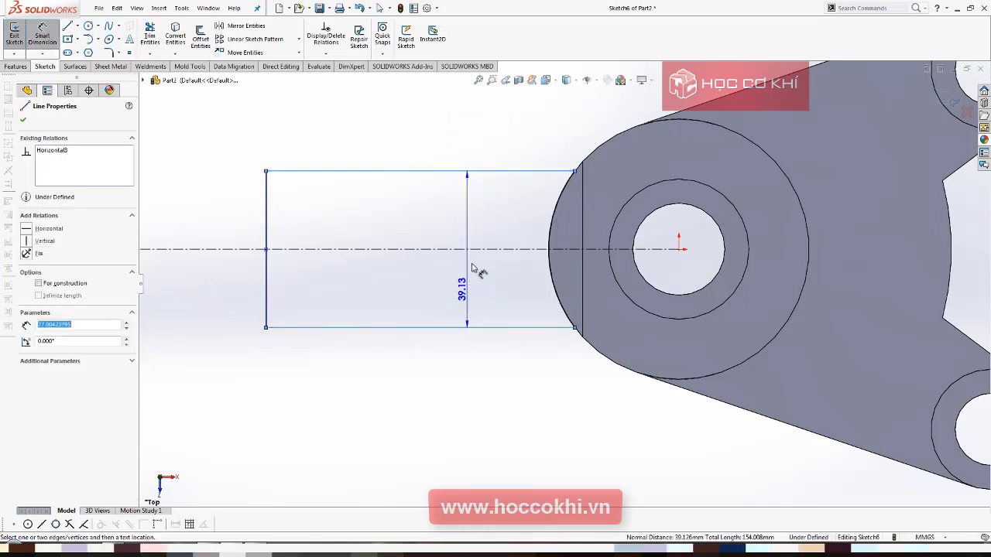
pyautogui.click(475, 264)
pyautogui.write('40')
pyautogui.press('Return')
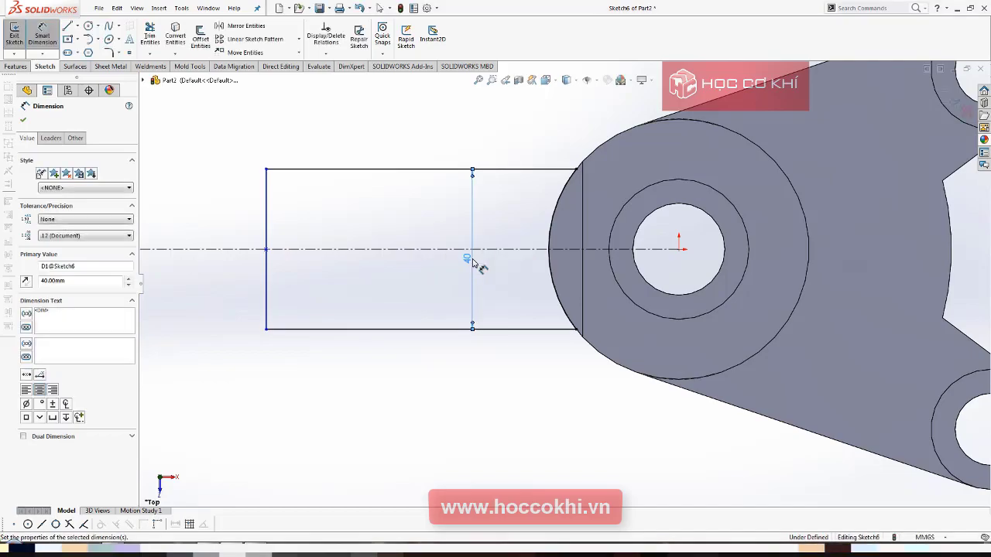
pyautogui.press('Escape')
pyautogui.hotkey('alt', 'Tab')
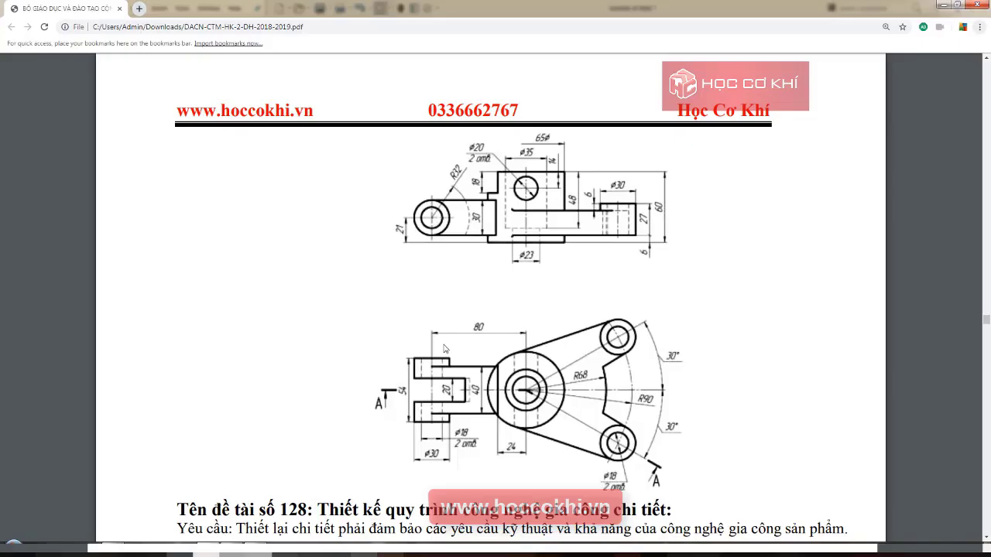
pyautogui.hotkey('alt', 'Tab')
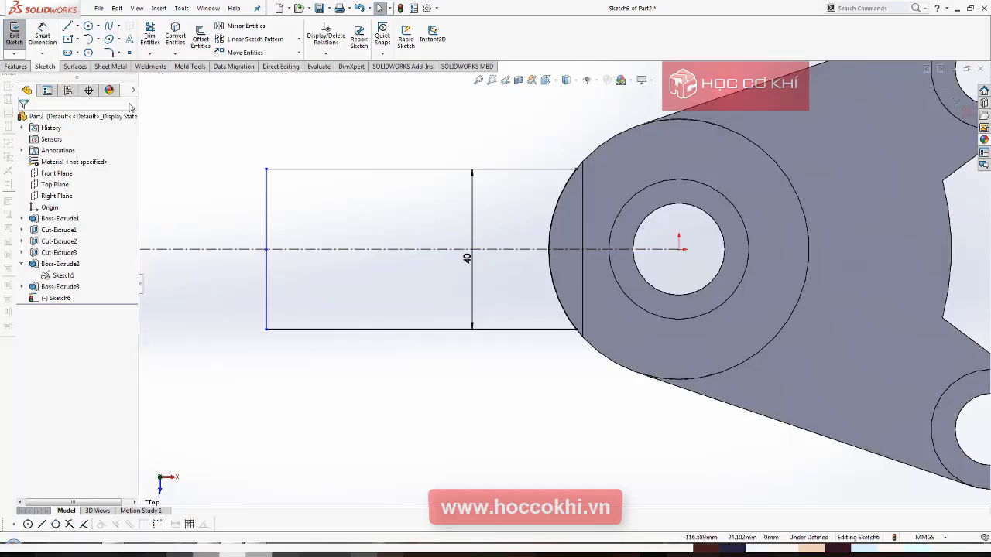
# Add a 78.96 width dimension across the rectangle, then delete it.
pyautogui.click(42, 35)
pyautogui.click(267, 221)
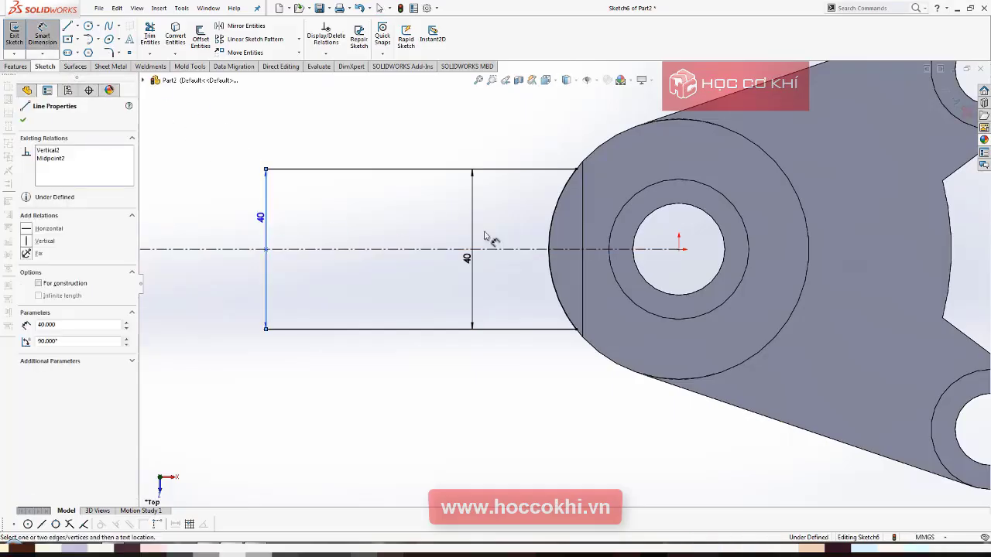
pyautogui.click(587, 229)
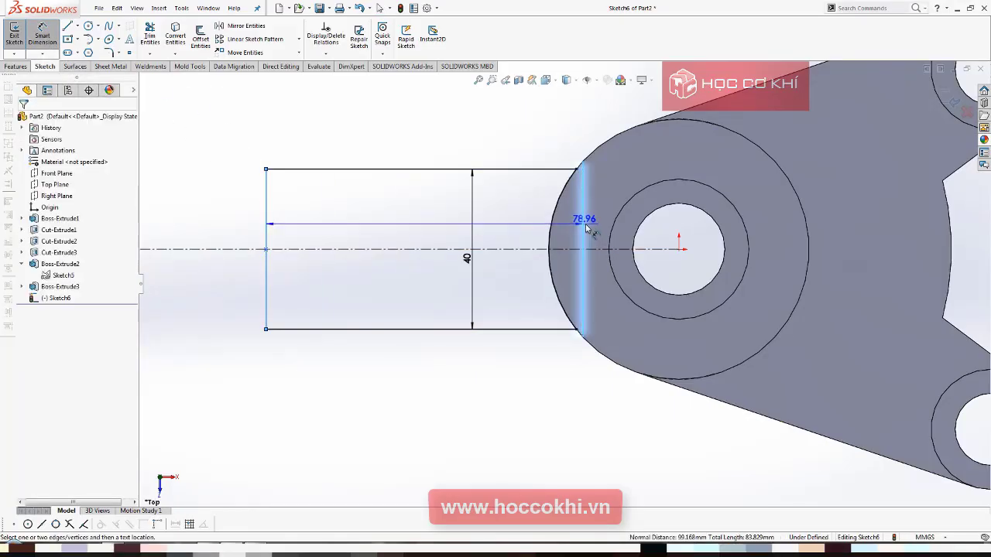
pyautogui.click(495, 124)
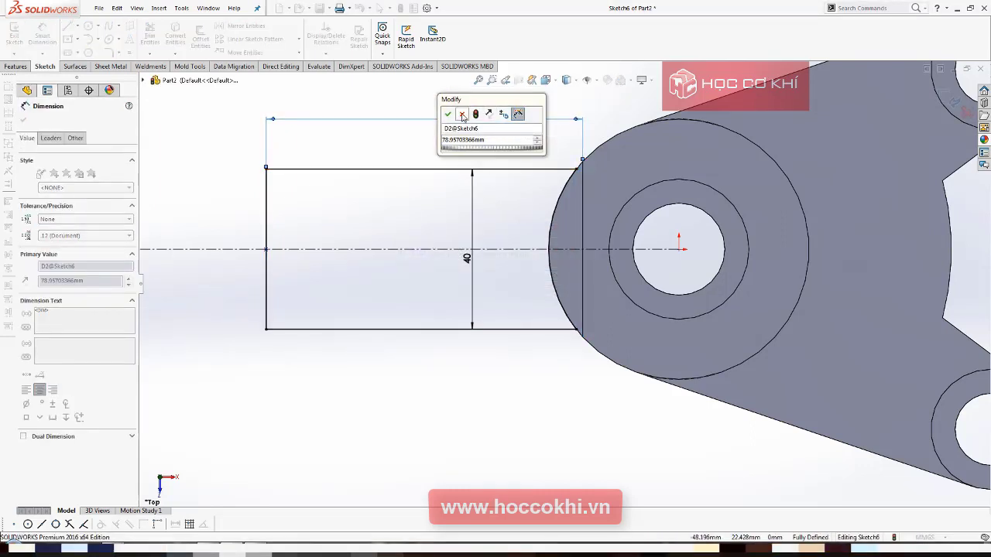
pyautogui.press('Return')
pyautogui.press('Delete')
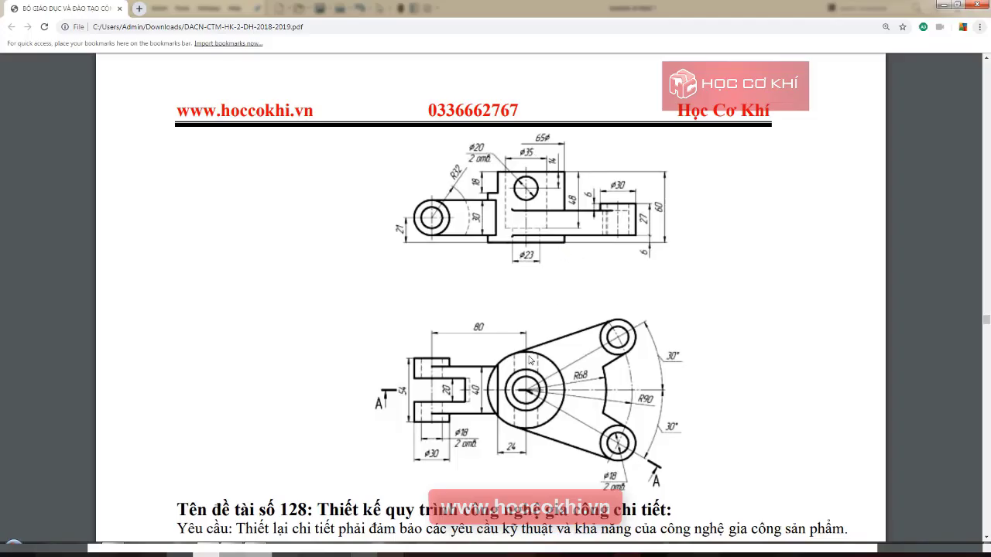
# Dimension the left edge 80 mm from the hub centre and move the 40 dimension left.
pyautogui.scroll(3, 486, 259)
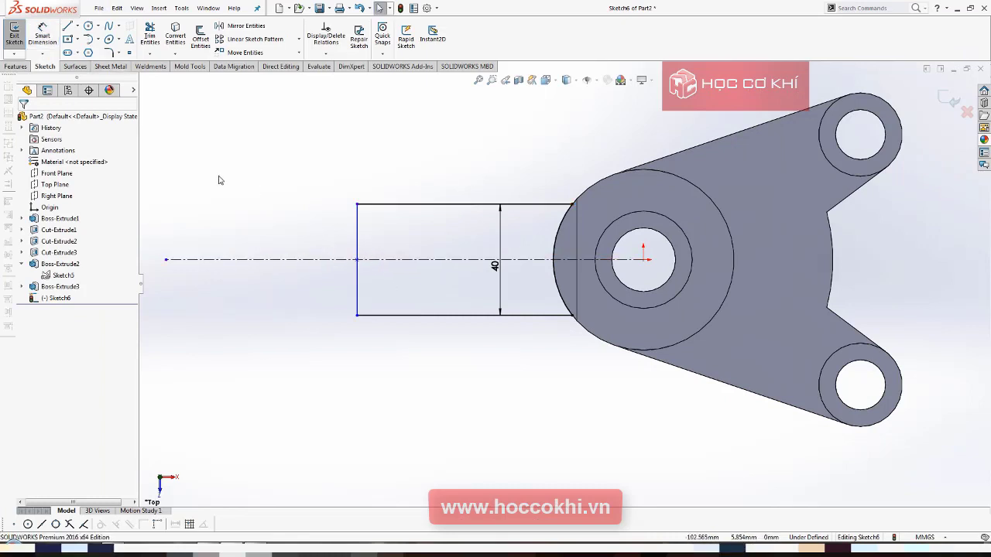
pyautogui.click(358, 249)
pyautogui.click(642, 260)
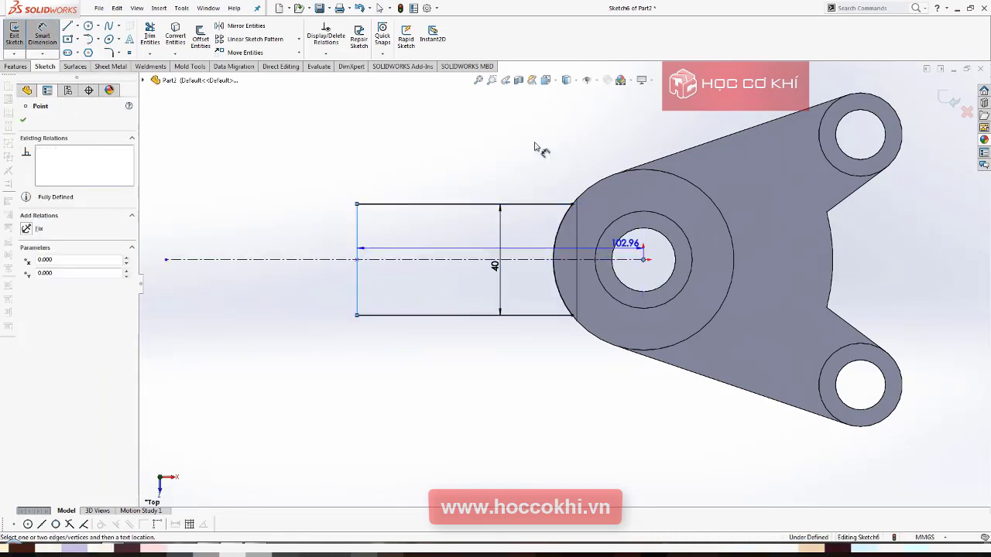
pyautogui.click(520, 133)
pyautogui.write('80')
pyautogui.press('Return')
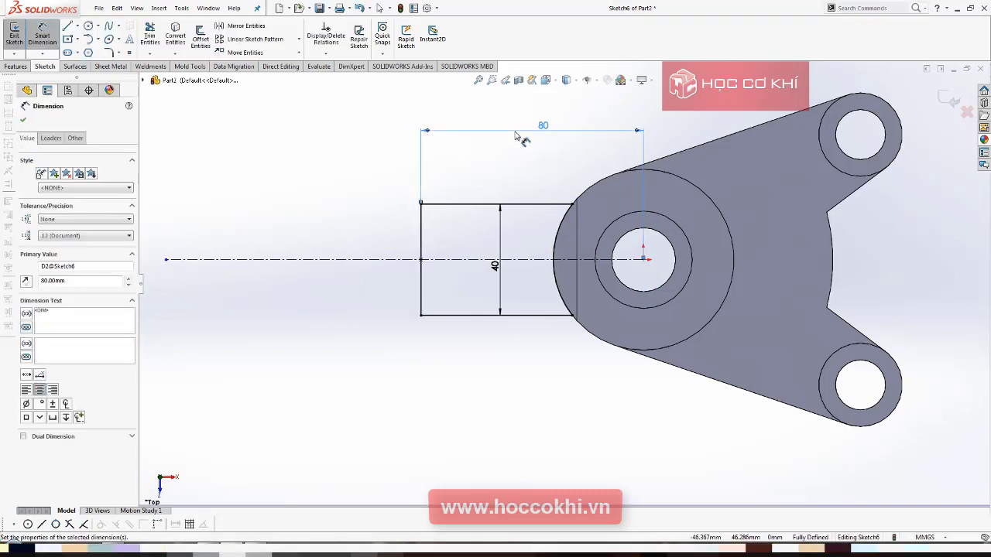
pyautogui.moveTo(500, 264); pyautogui.dragTo(350, 267)
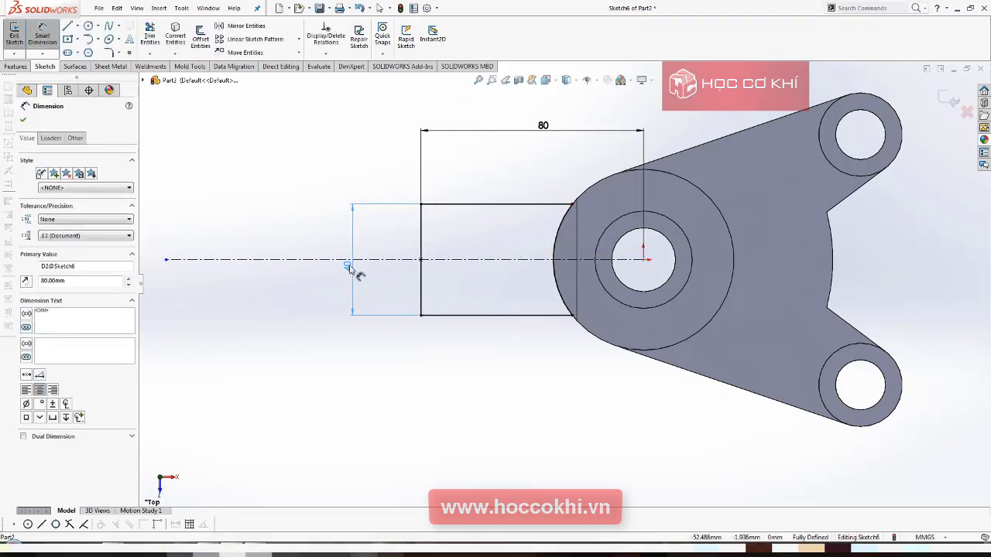
pyautogui.press('Escape')
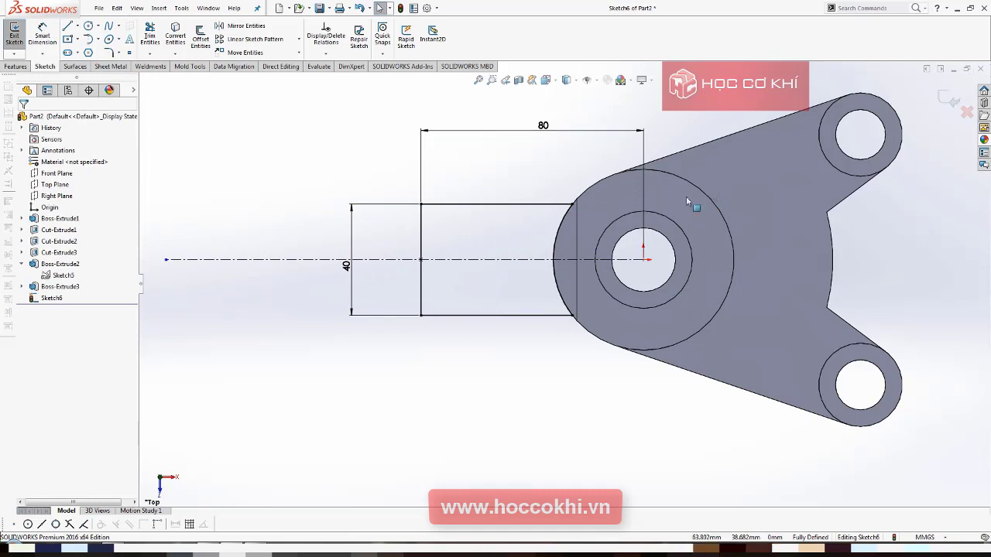
pyautogui.click(15, 66)
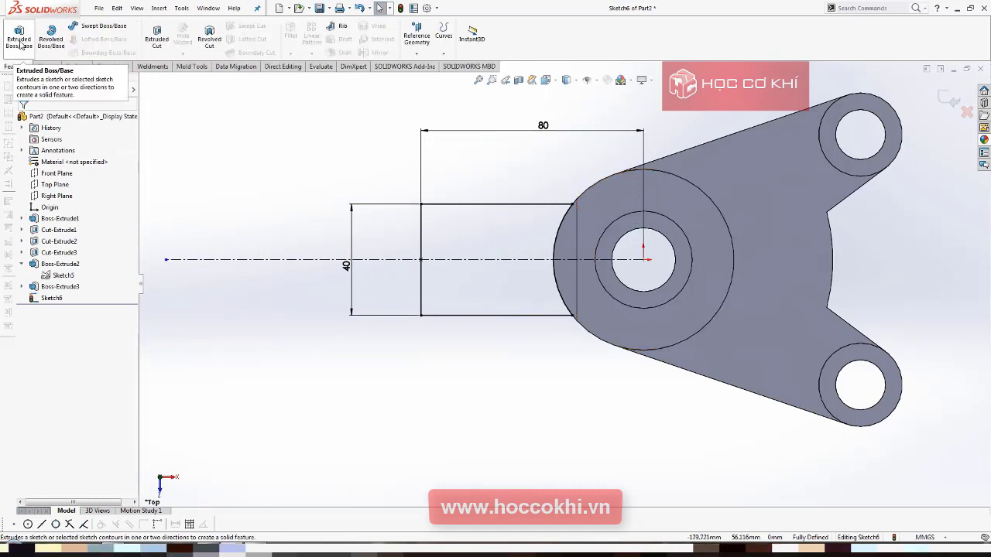
# Preview Sketch6's rectangle as a 27 mm boss extrusion and check the drawing for its depth.
pyautogui.click(20, 40)
pyautogui.moveTo(505, 248); pyautogui.dragTo(493, 144, button='middle')
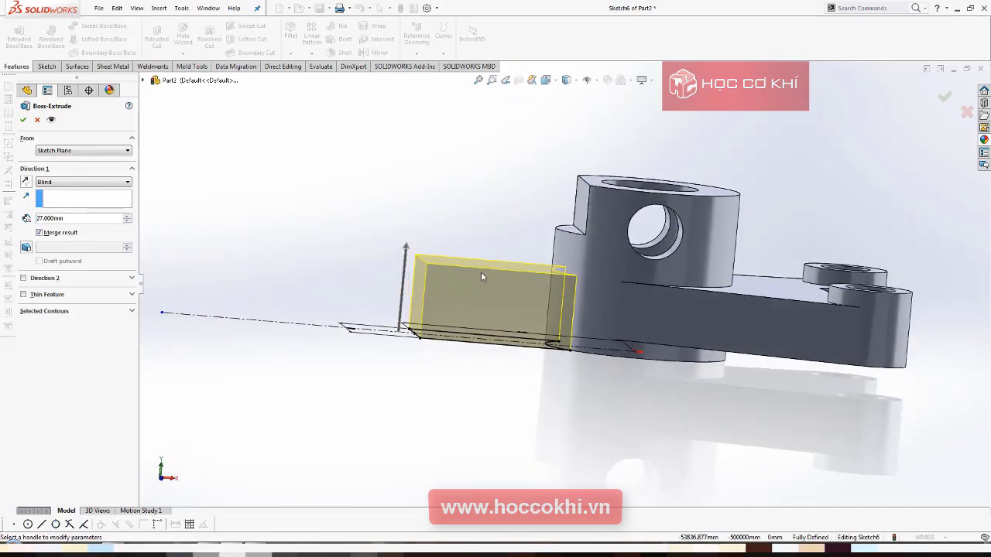
pyautogui.hotkey('alt', 'Tab')
pyautogui.scroll(-1, 483, 238)
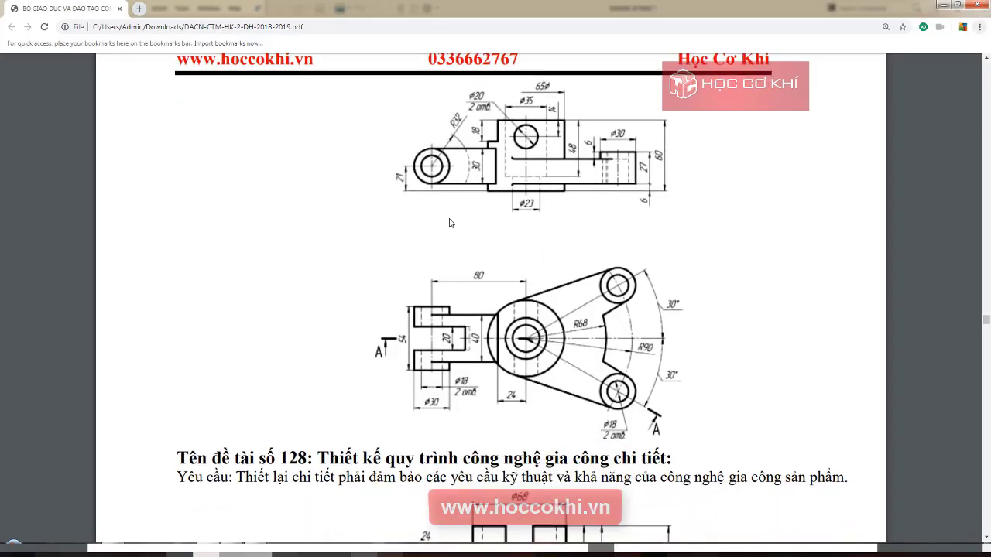
pyautogui.scroll(1, 464, 219)
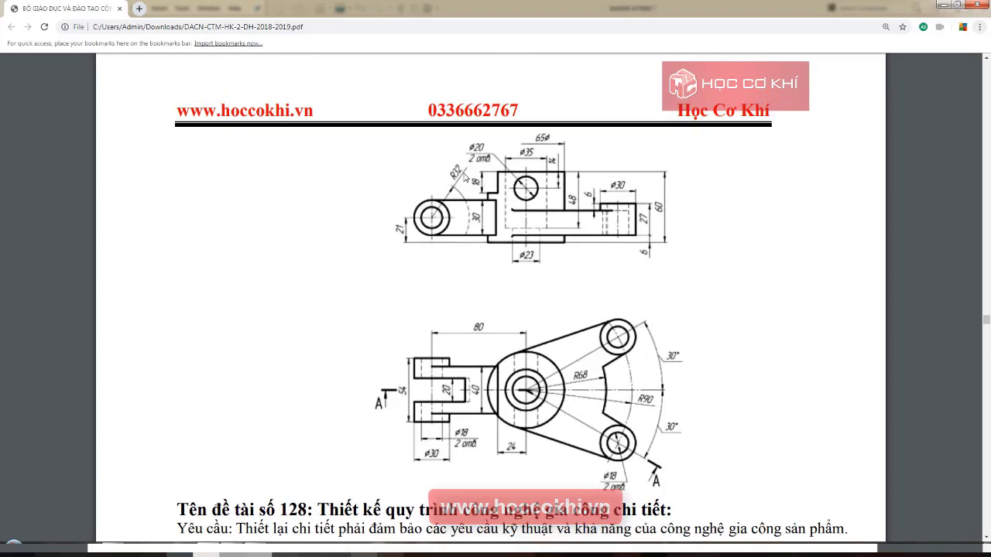
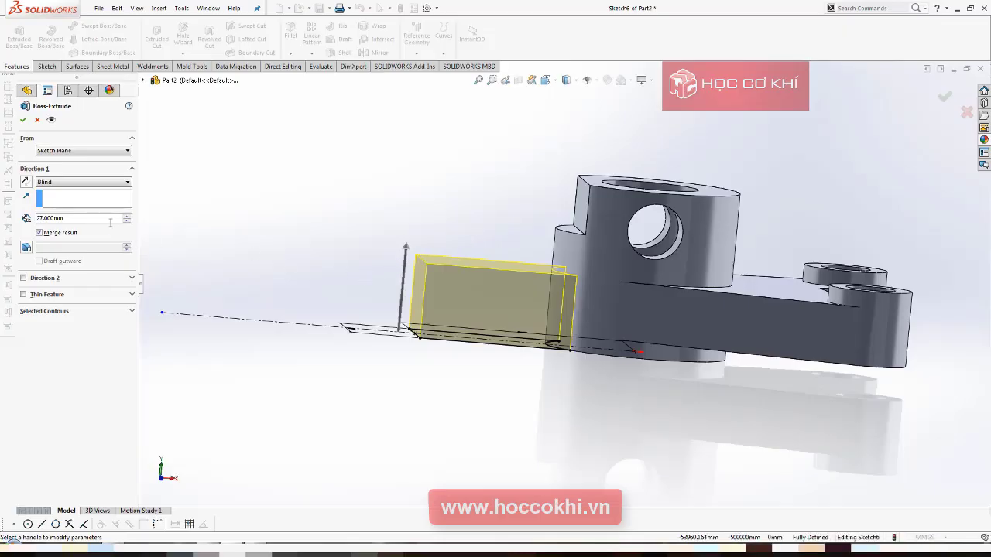
# Extrude the block 30 mm blind from a 6 mm start offset, creating Boss-Extrude4.
pyautogui.write('6')
pyautogui.press('Return')
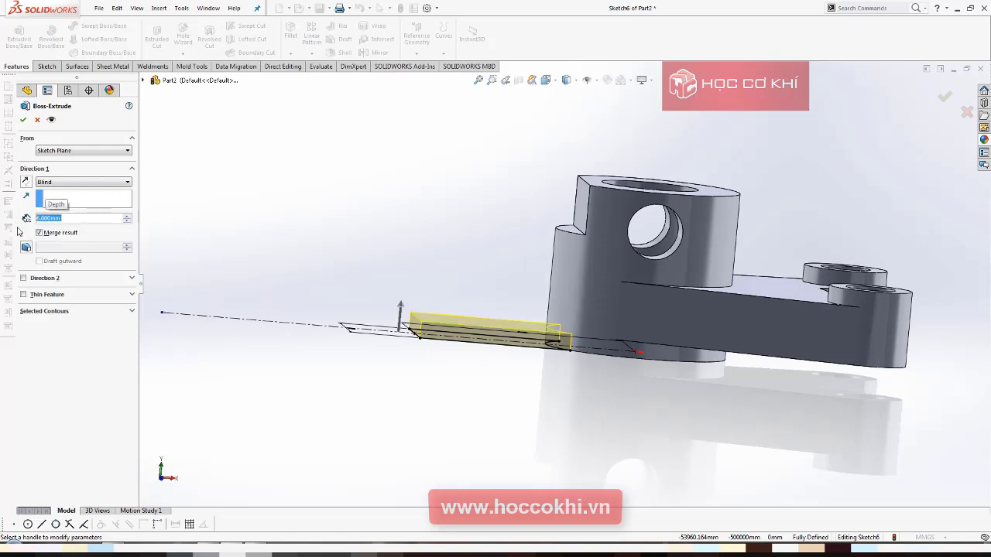
pyautogui.click(81, 152)
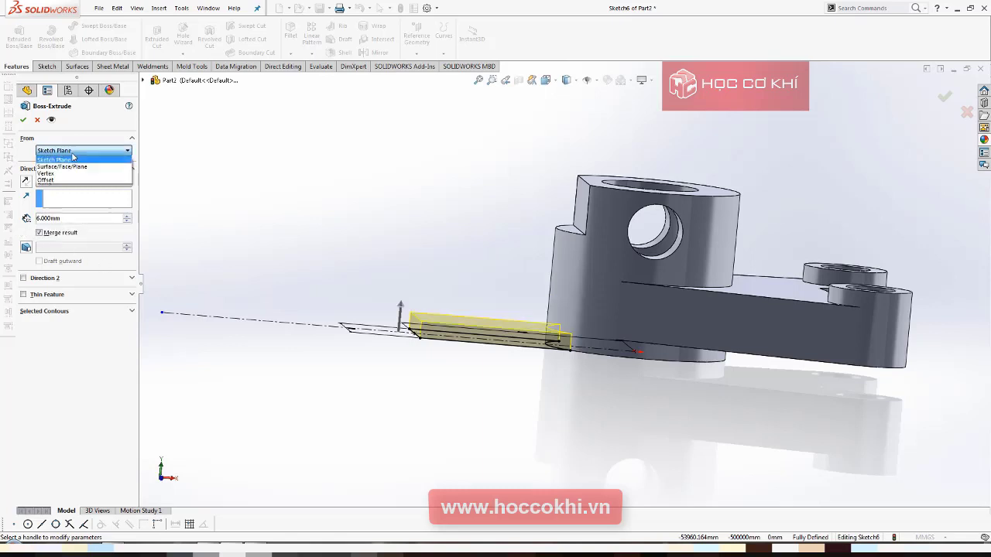
pyautogui.click(68, 176)
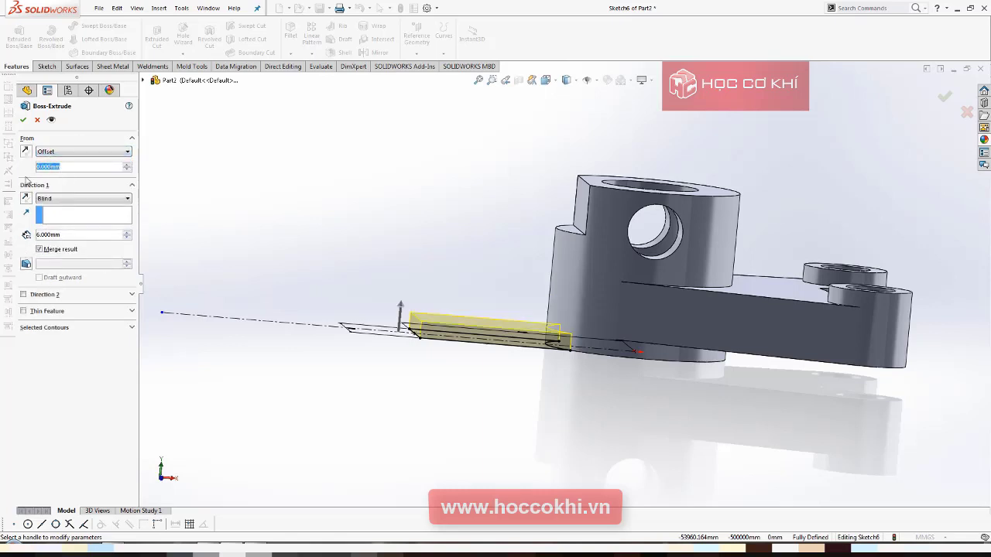
pyautogui.write('6')
pyautogui.press('Return')
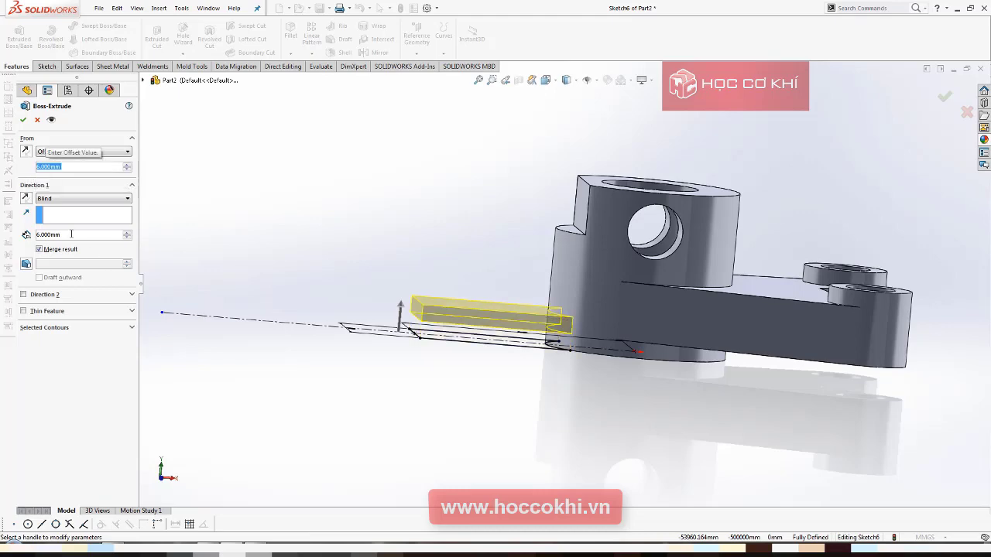
pyautogui.click(71, 234)
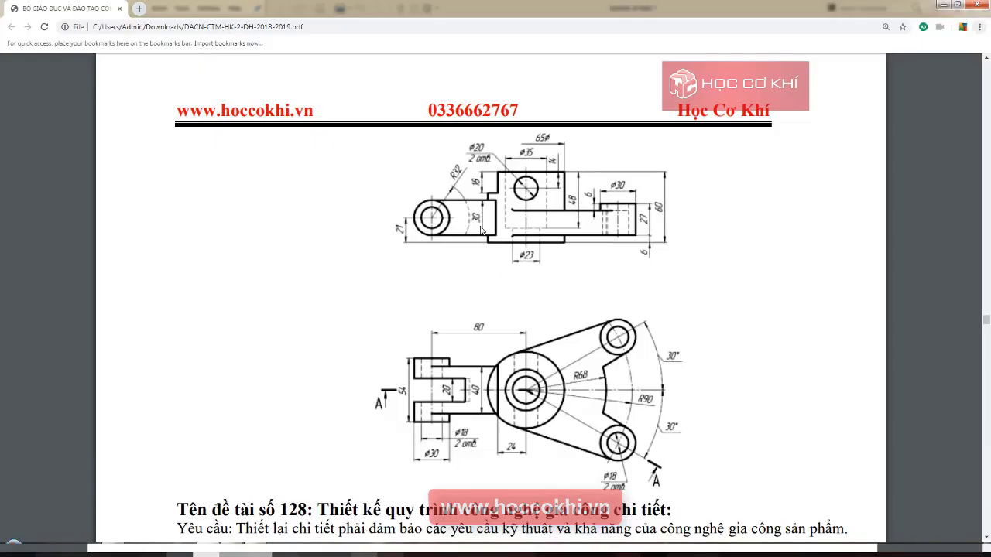
pyautogui.hotkey('alt', 'Tab')
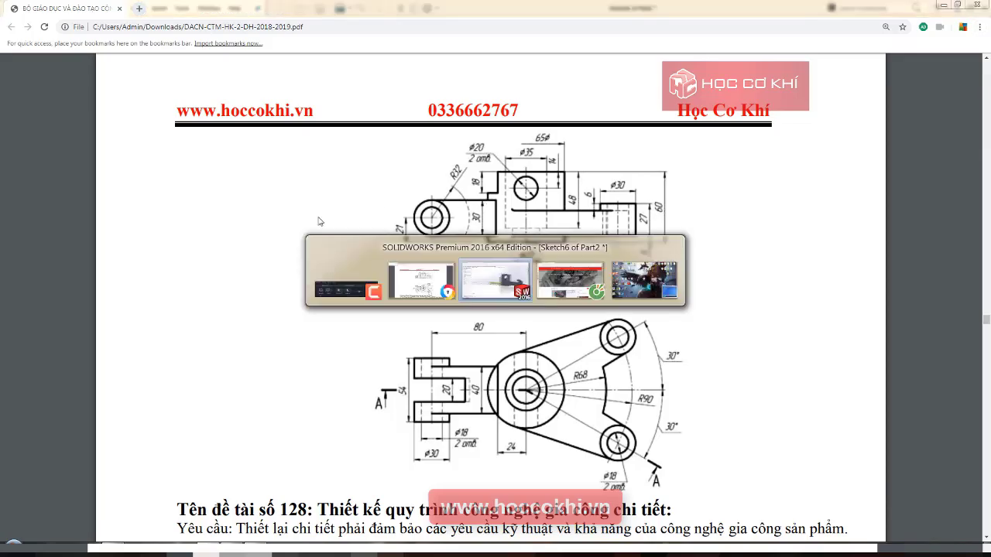
pyautogui.write('30')
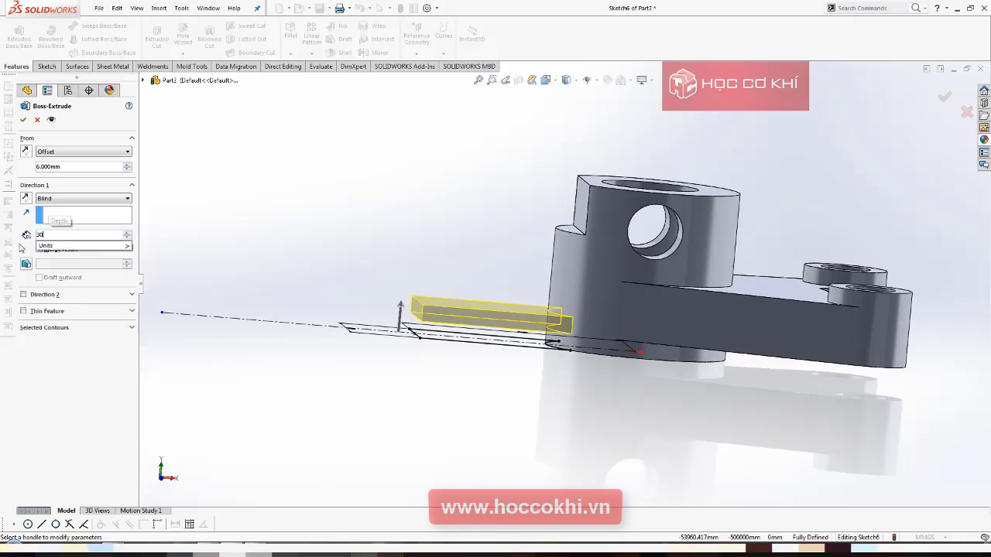
pyautogui.press('Return')
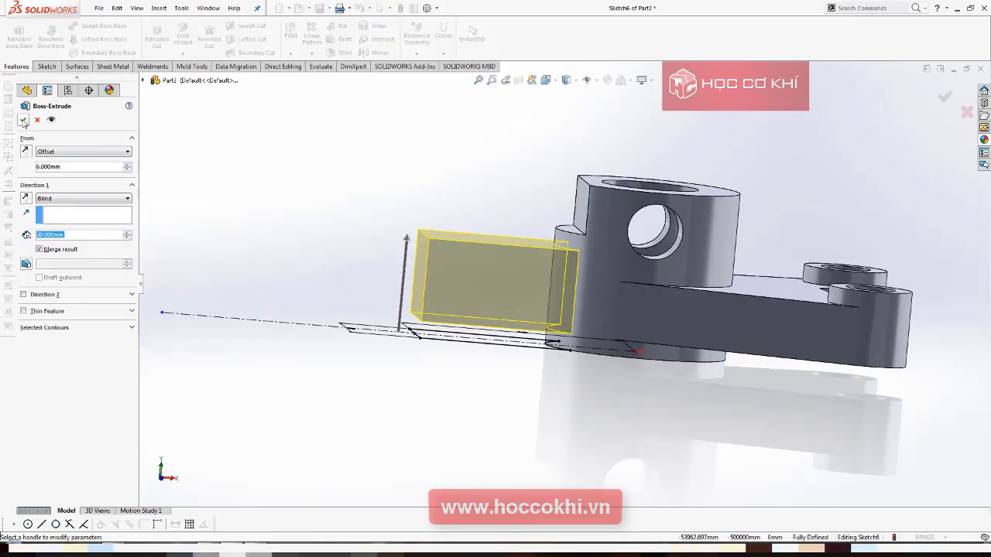
pyautogui.click(23, 120)
# Start Sketch7 on the Front Plane and zoom in on the left block, checking the PDF drawing.
pyautogui.moveTo(495, 259)
pyautogui.mouseDown(button='middle')
pyautogui.moveTo(459, 283)
pyautogui.moveTo(484, 279)
pyautogui.mouseUp(button='middle')
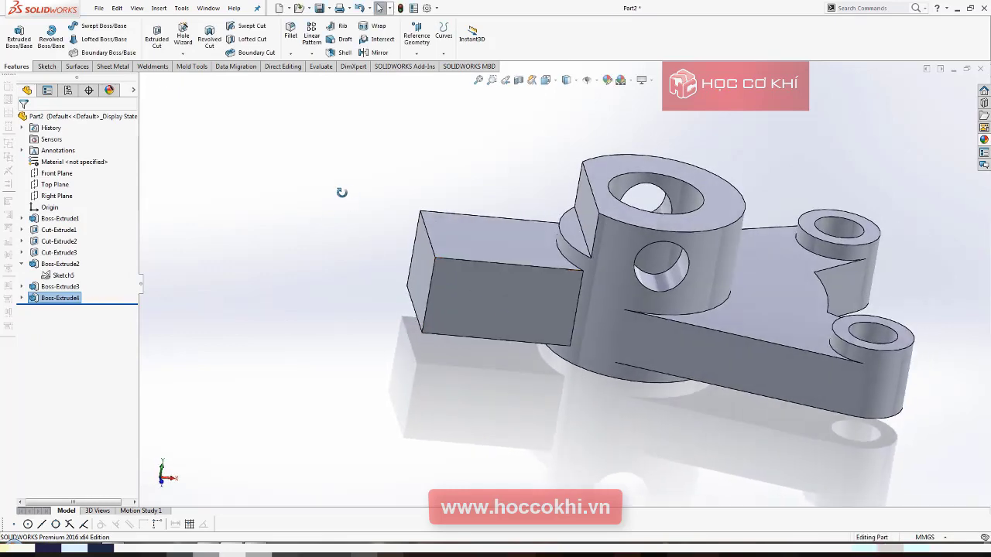
pyautogui.moveTo(342, 192); pyautogui.dragTo(108, 128, button='middle')
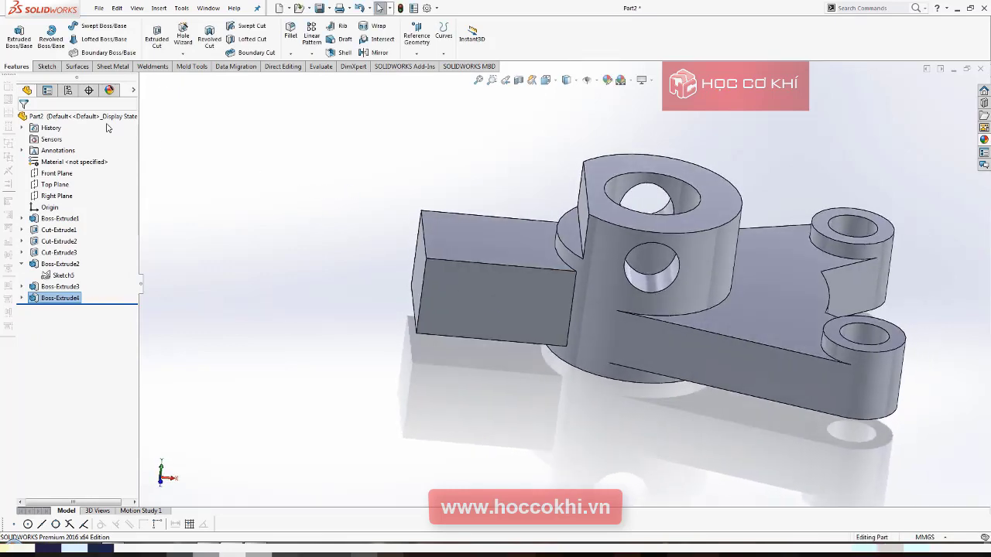
pyautogui.click(56, 177)
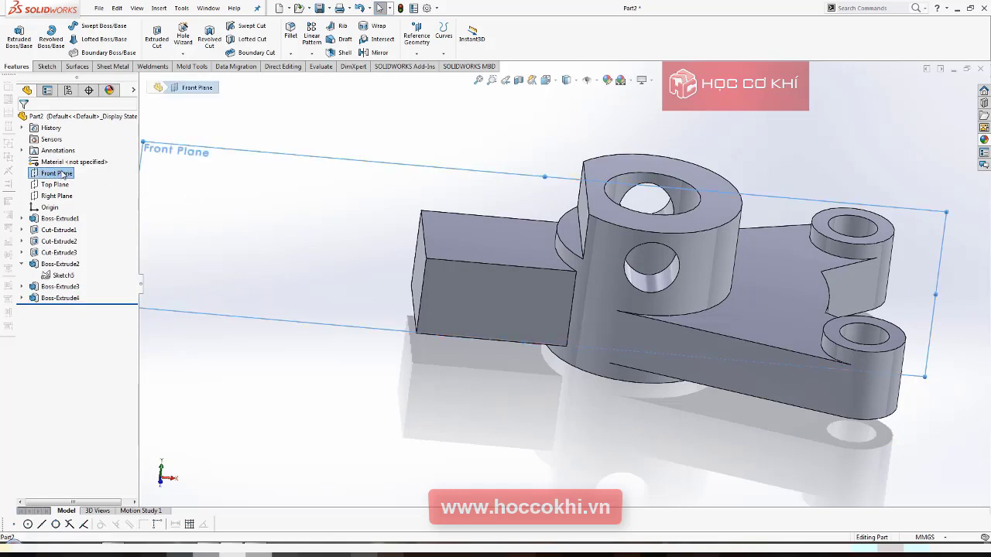
pyautogui.click(69, 157)
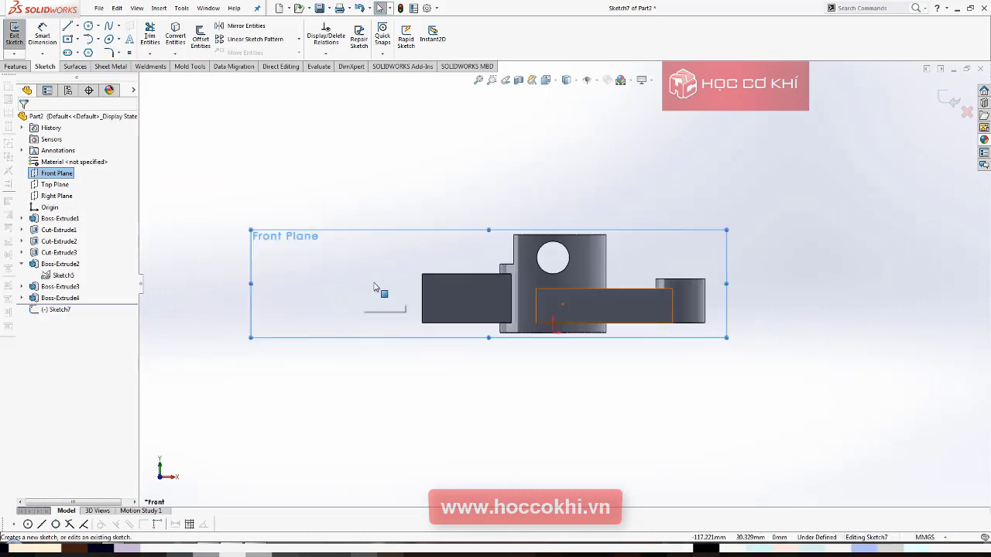
pyautogui.scroll(-2, 375, 287)
pyautogui.scroll(-1, 517, 305)
pyautogui.scroll(-2, 518, 305)
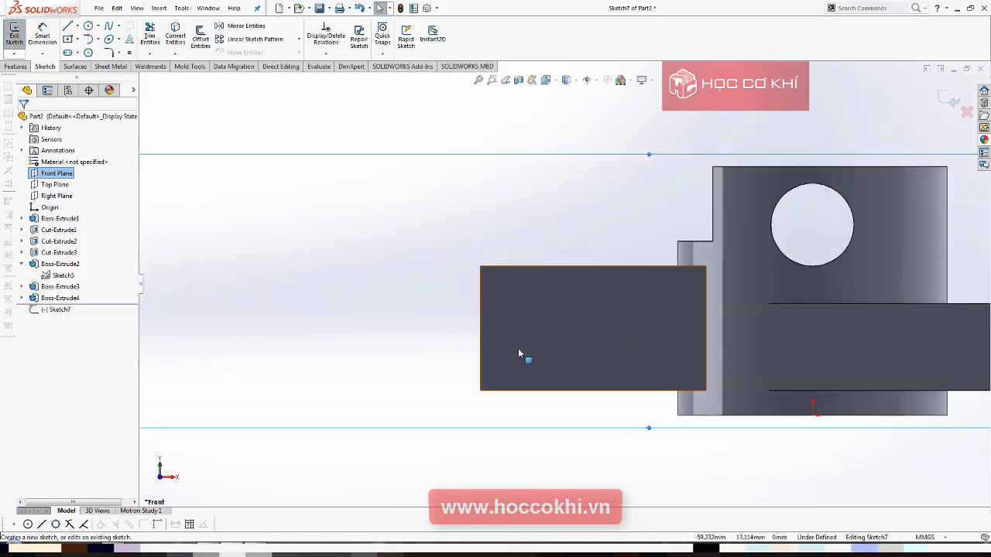
pyautogui.hotkey('alt', 'Tab')
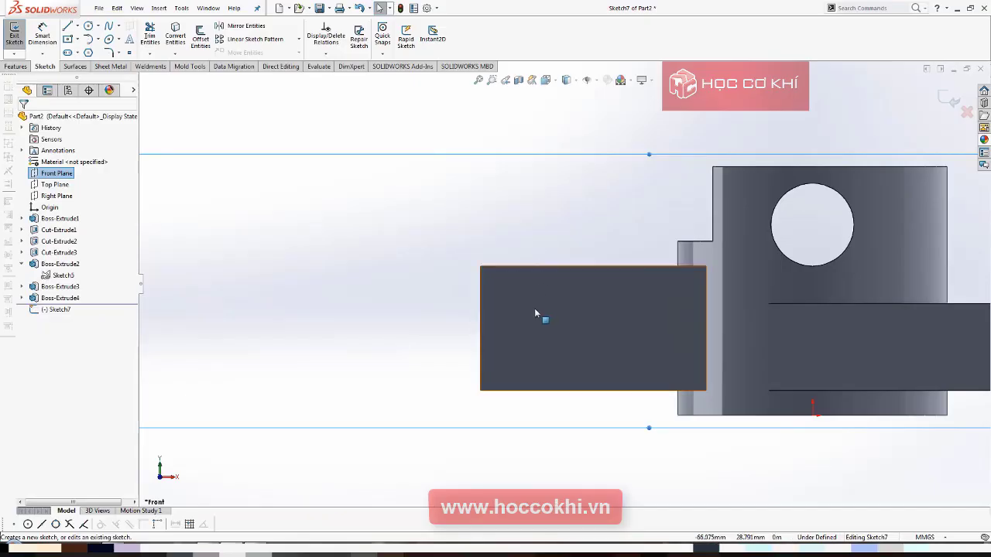
pyautogui.scroll(-2, 507, 313)
# Draw two concentric circles centred on the block's left edge, the outer through its top-left corner.
pyautogui.click(88, 25)
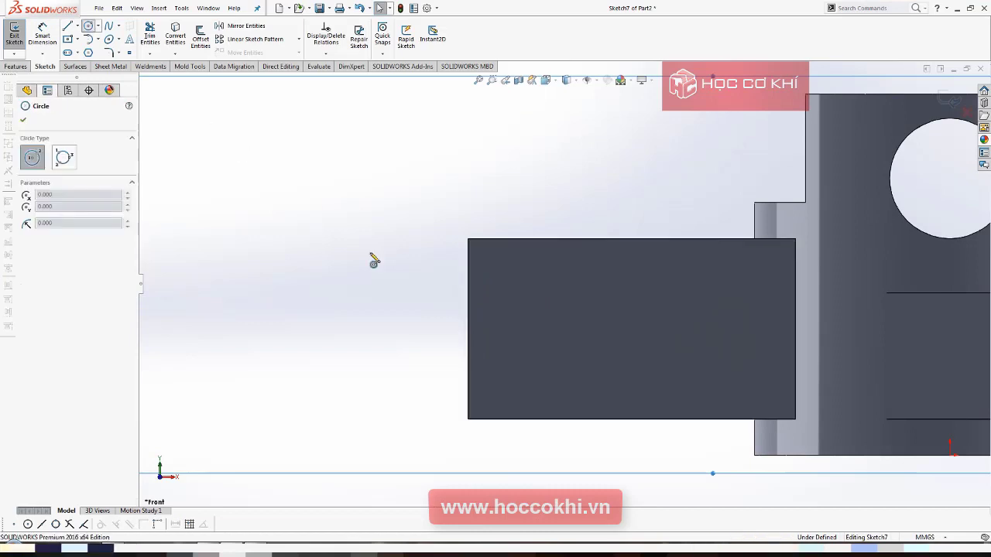
pyautogui.click(468, 329)
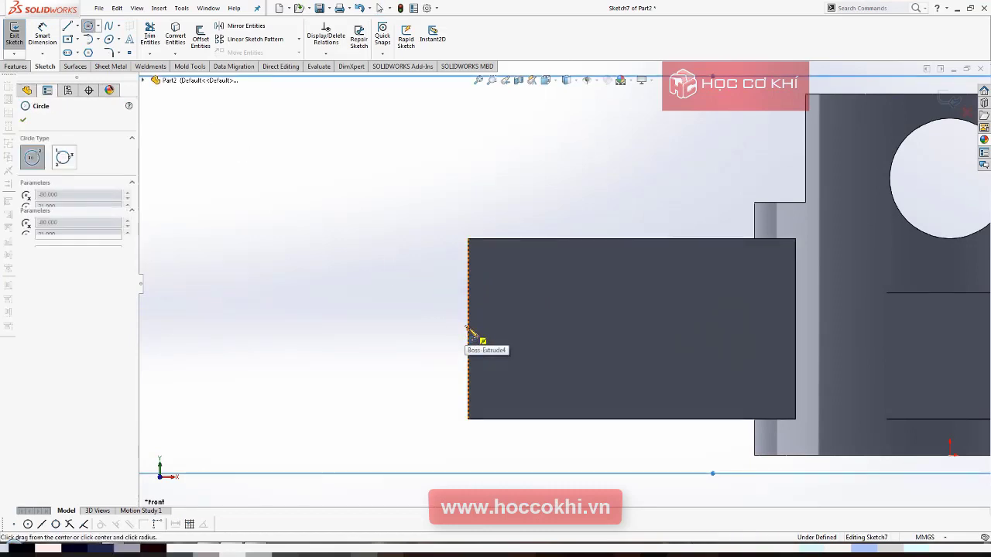
pyautogui.click(469, 240)
pyautogui.press('Escape')
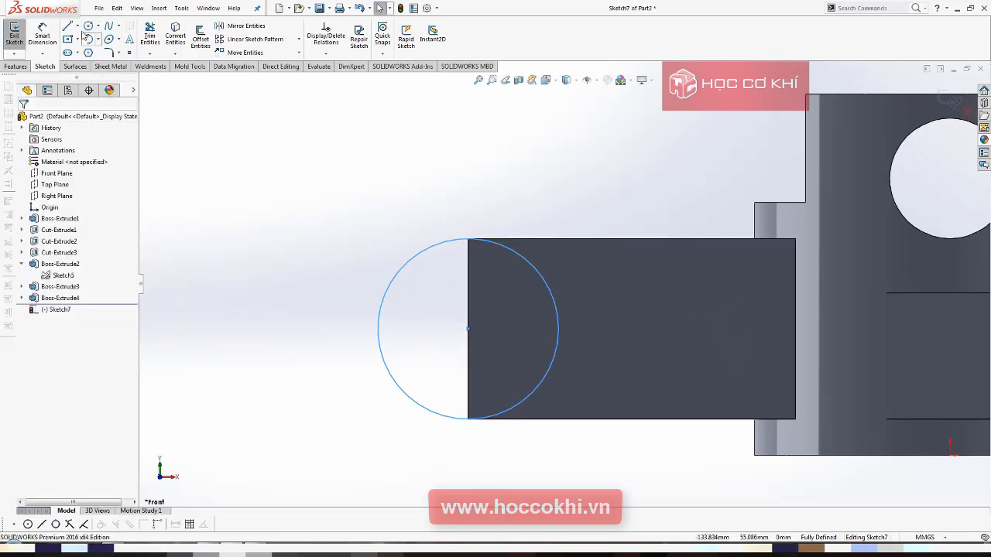
pyautogui.click(89, 26)
pyautogui.click(467, 329)
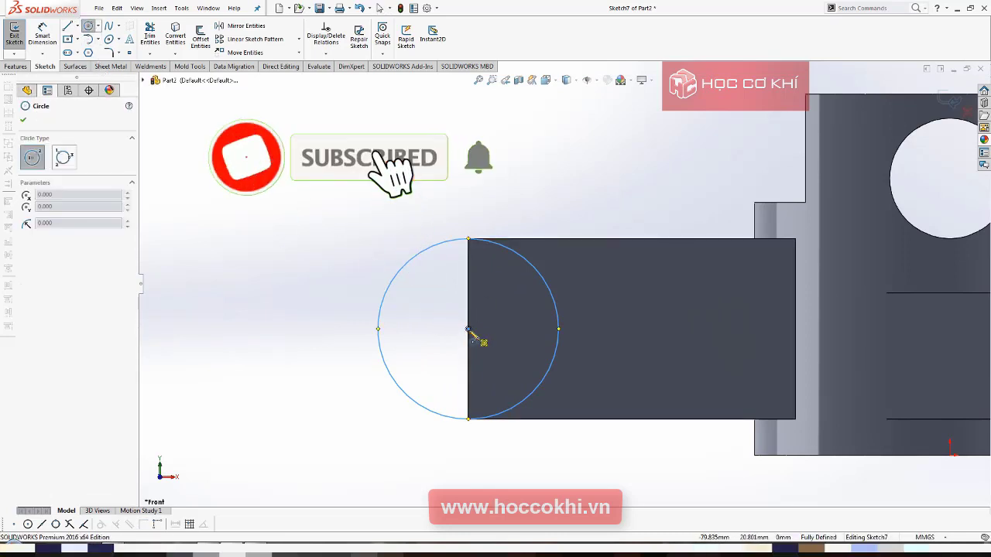
pyautogui.click(509, 369)
pyautogui.press('Escape')
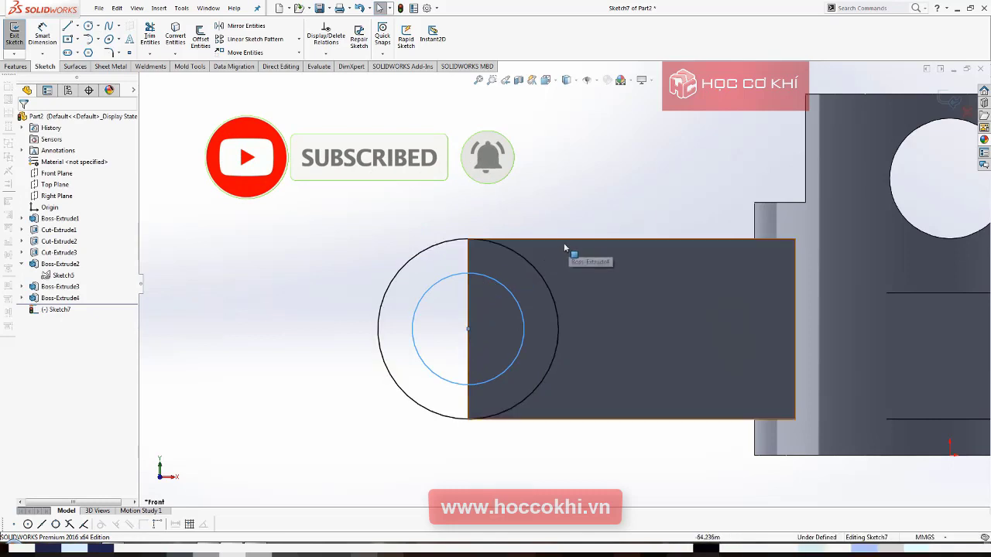
# Dimension the inner circle Ø18, then rotate to an oblique 3D view.
pyautogui.scroll(2, 567, 265)
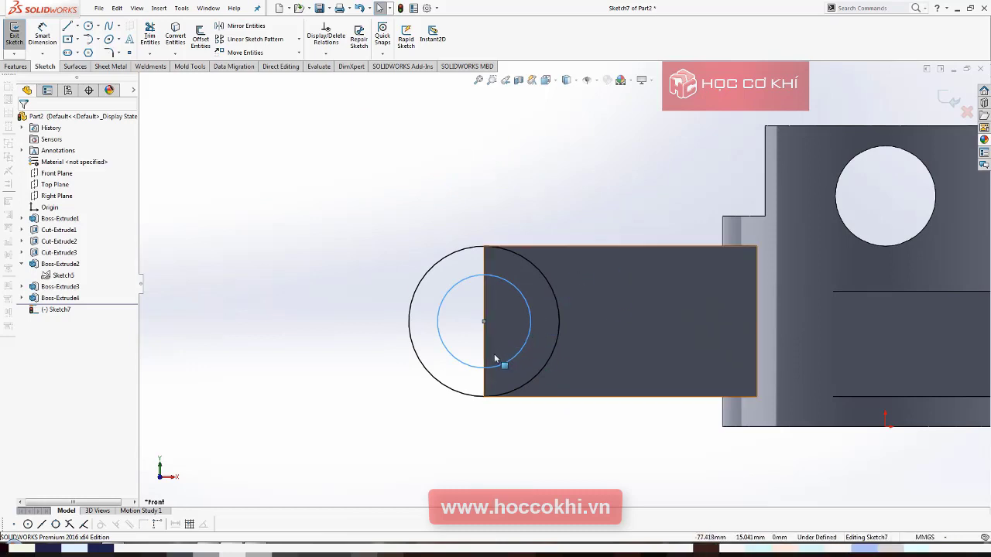
pyautogui.press('d')
pyautogui.click(439, 294)
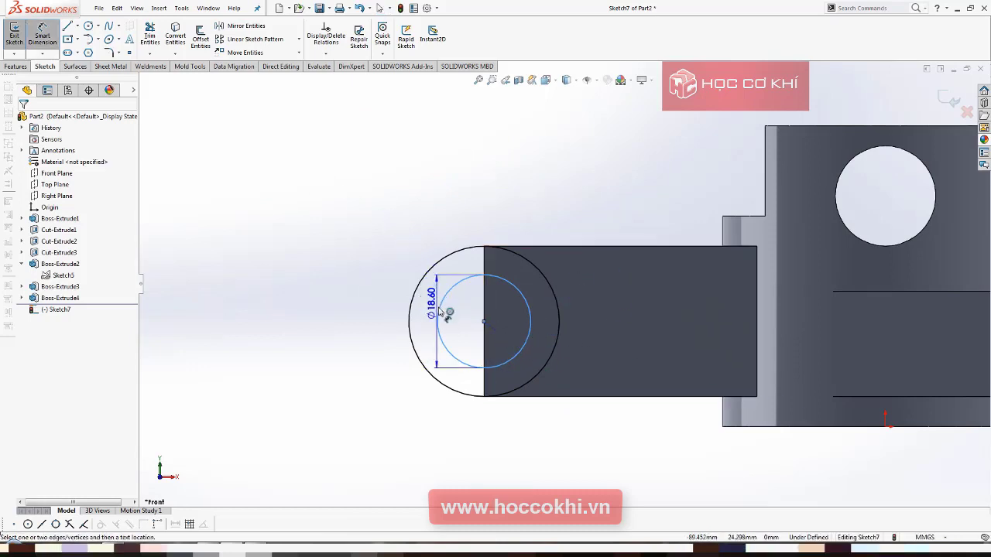
pyautogui.click(357, 311)
pyautogui.write('18')
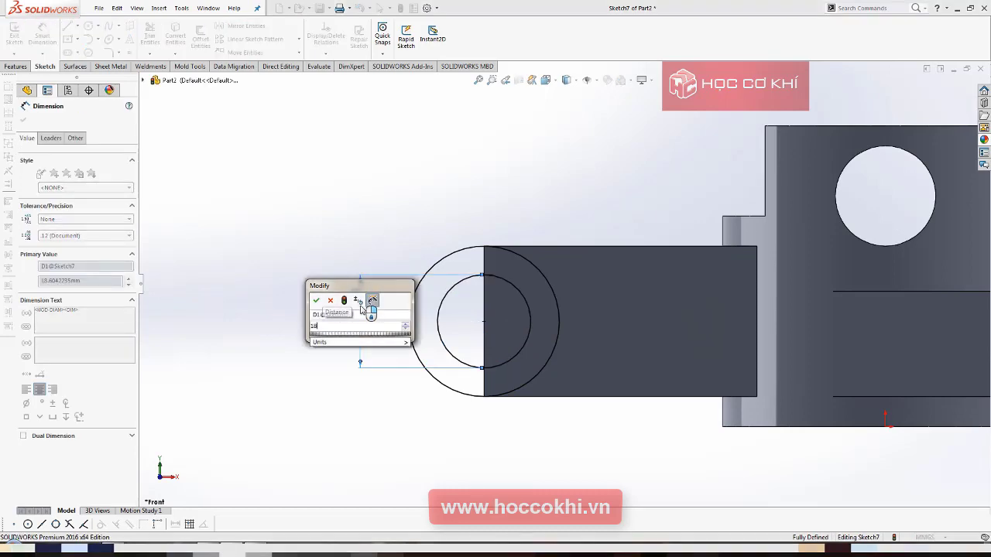
pyautogui.press('Return')
pyautogui.press('Escape')
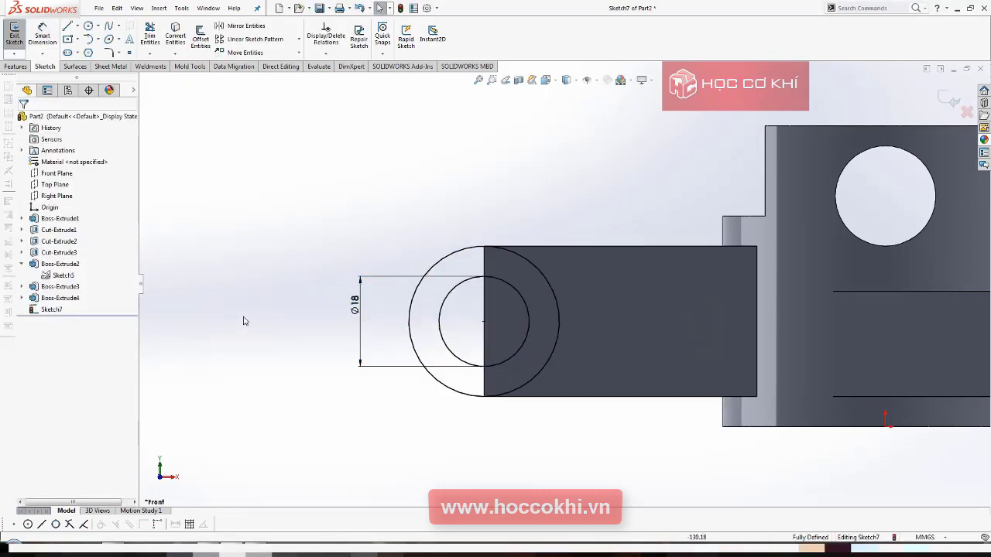
pyautogui.press('Right')
pyautogui.press('Down')
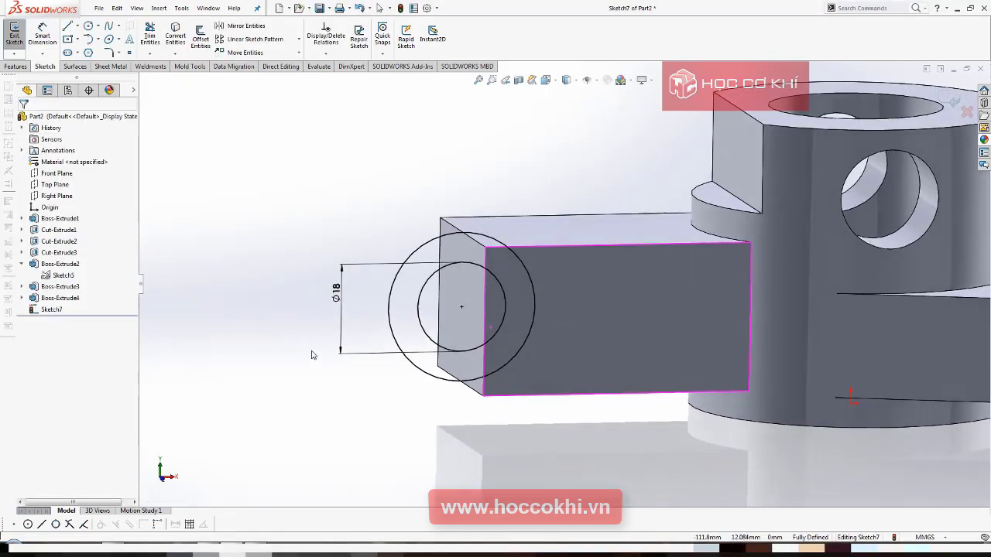
# Extrude Sketch7 54 mm mid-plane into a hollow cylindrical lug (Boss-Extrude5).
pyautogui.click(14, 66)
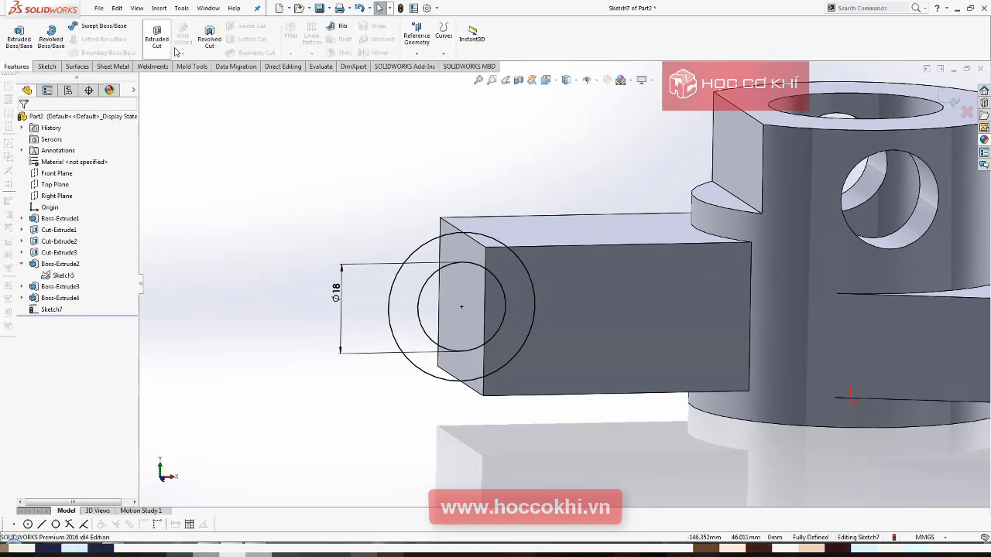
pyautogui.click(20, 38)
pyautogui.moveTo(332, 287)
pyautogui.mouseDown(button='middle')
pyautogui.moveTo(321, 297)
pyautogui.moveTo(342, 323)
pyautogui.mouseUp(button='middle')
pyautogui.click(78, 183)
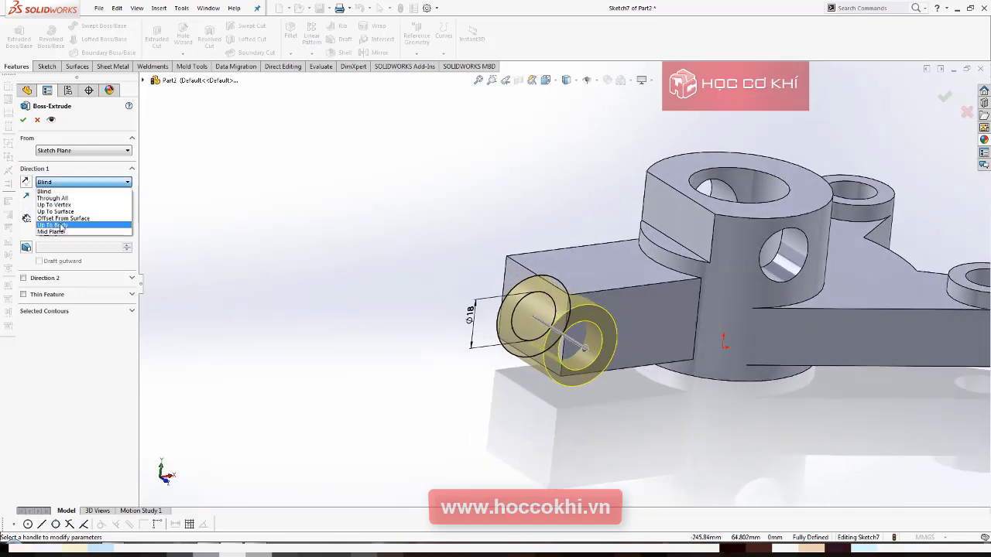
pyautogui.click(62, 231)
pyautogui.hotkey('alt', 'Tab')
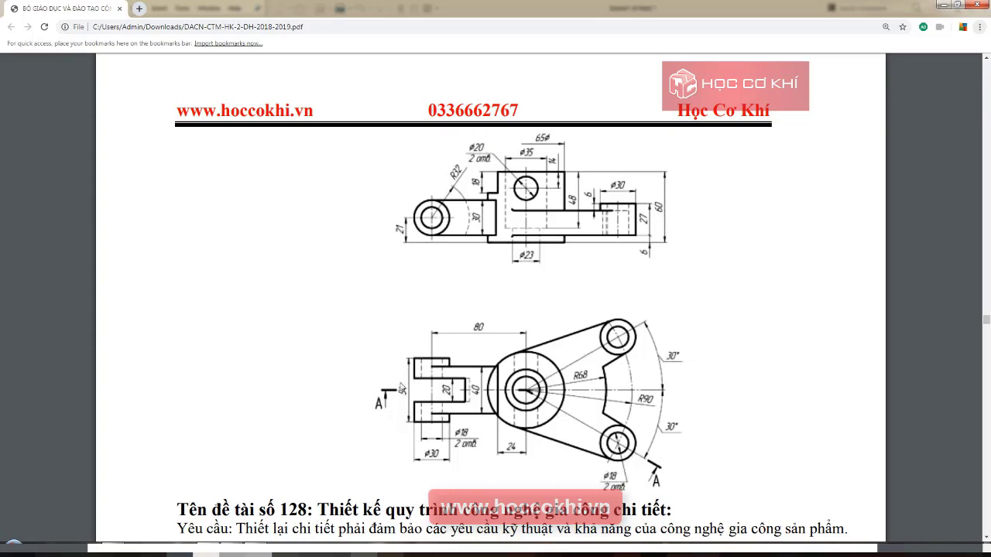
pyautogui.hotkey('alt', 'Tab')
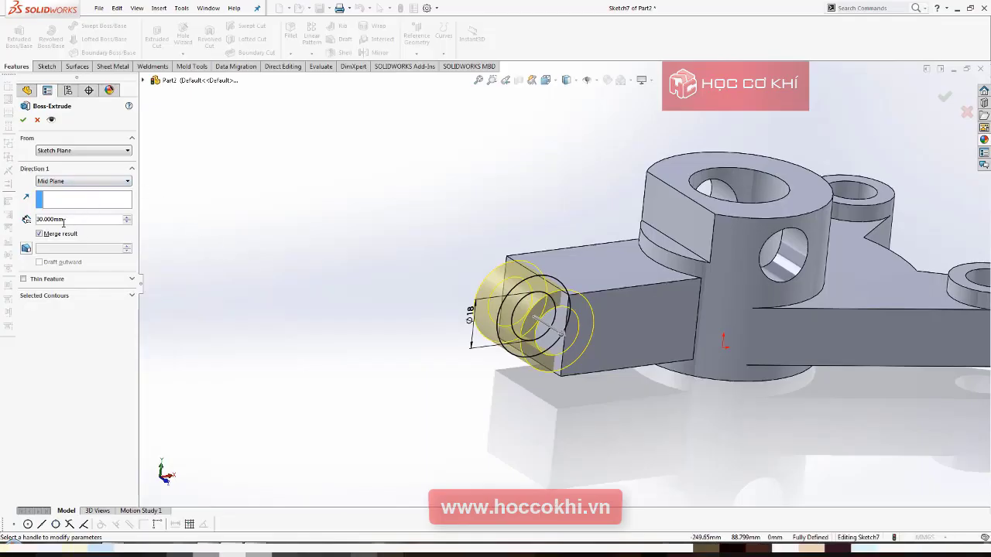
pyautogui.write('54')
pyautogui.press('Return')
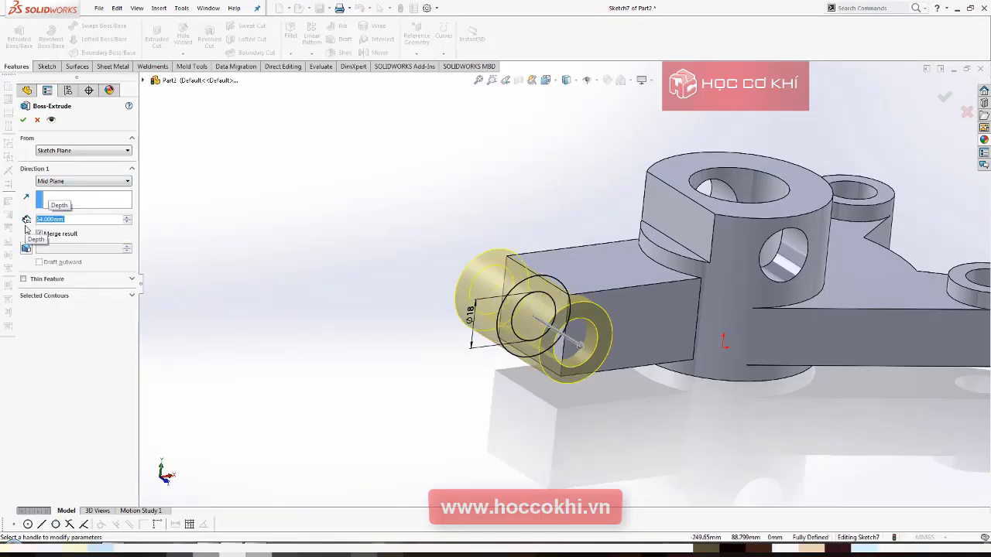
pyautogui.click(24, 121)
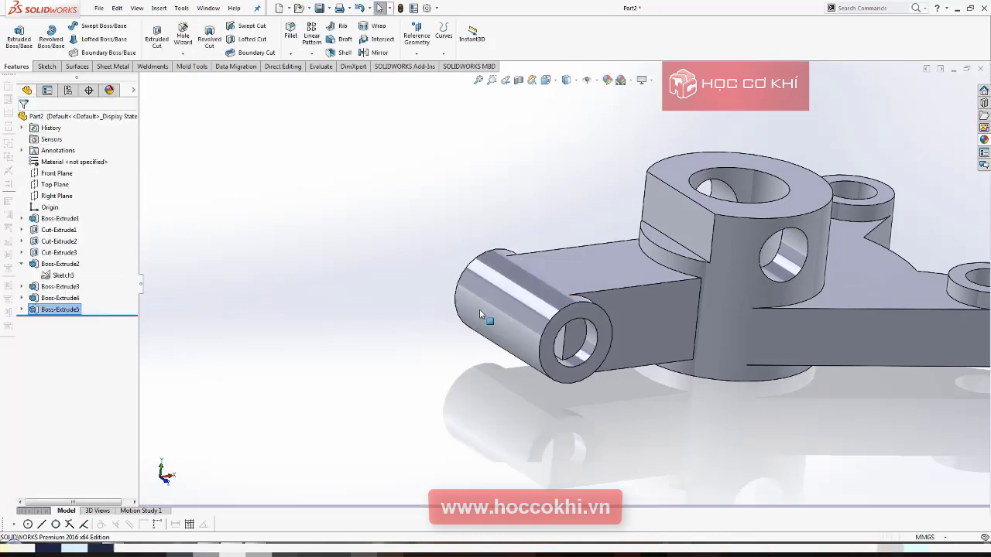
# With Delete Face, select the three leftover faces inside the lug's bore.
pyautogui.moveTo(472, 310); pyautogui.dragTo(450, 281, button='middle')
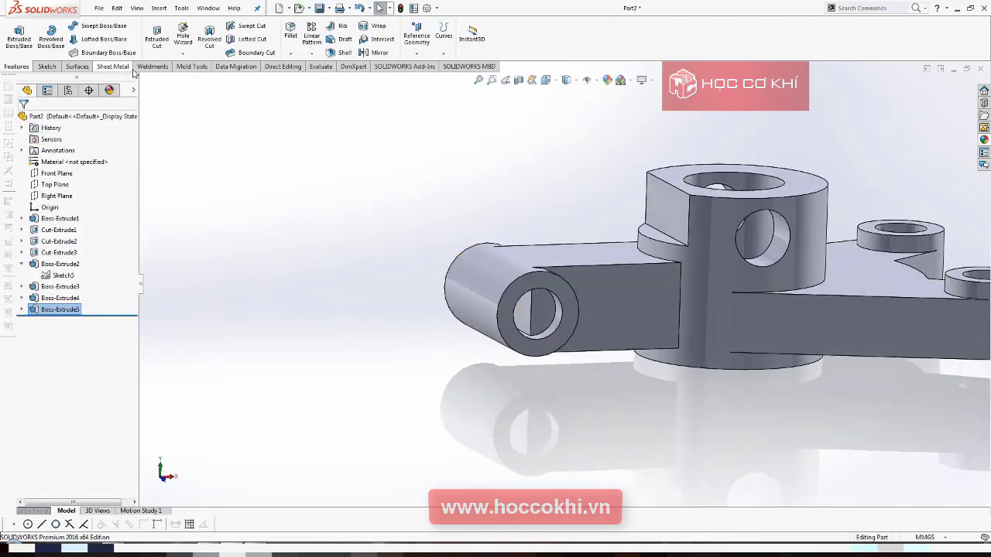
pyautogui.click(76, 67)
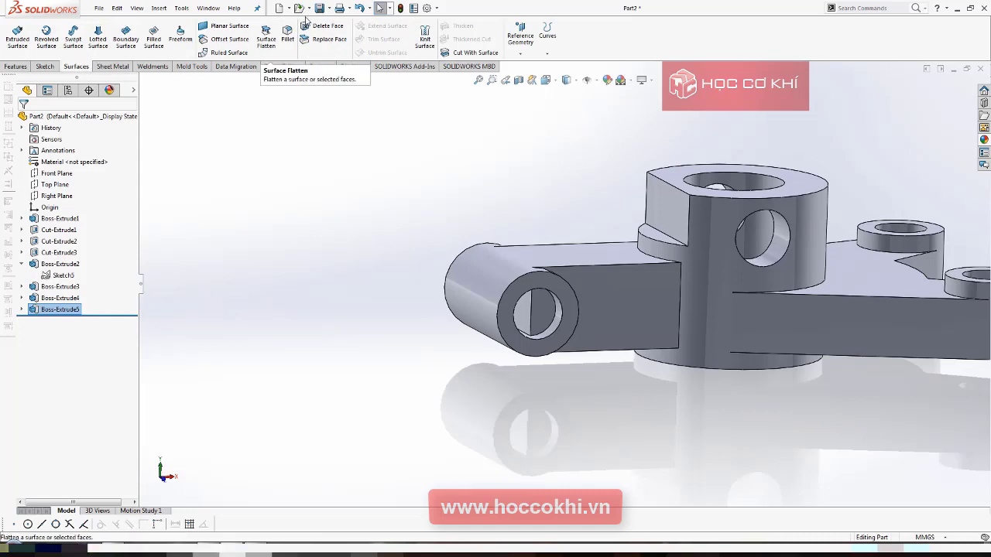
pyautogui.click(314, 26)
pyautogui.scroll(-5, 544, 352)
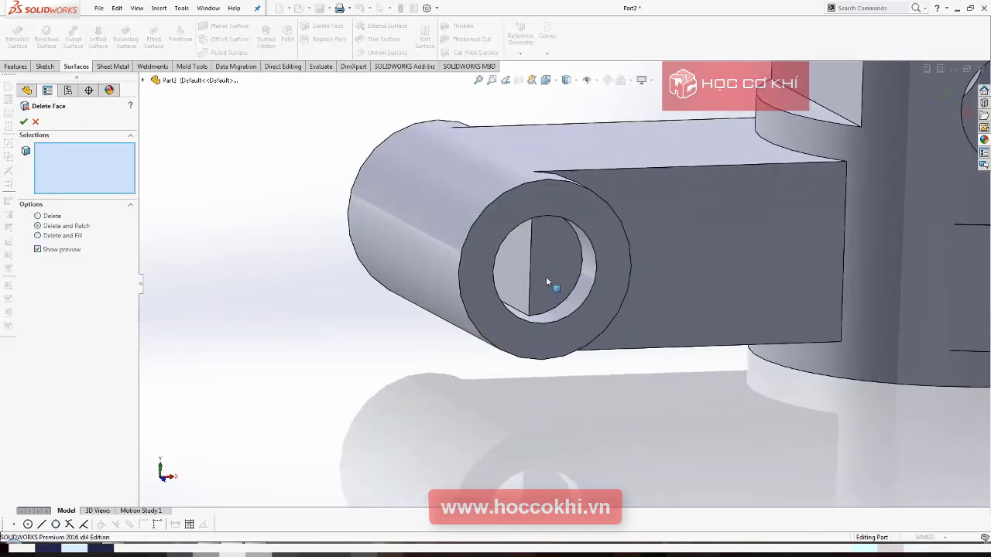
pyautogui.click(553, 262)
pyautogui.click(516, 274)
pyautogui.scroll(5, 480, 267)
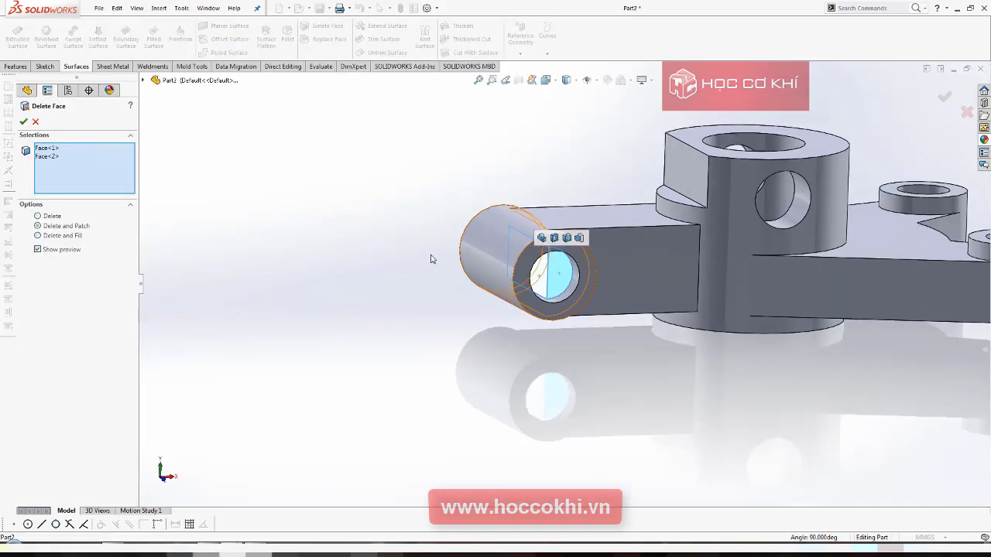
pyautogui.moveTo(431, 258); pyautogui.dragTo(711, 325, button='middle')
pyautogui.scroll(-5, 712, 325)
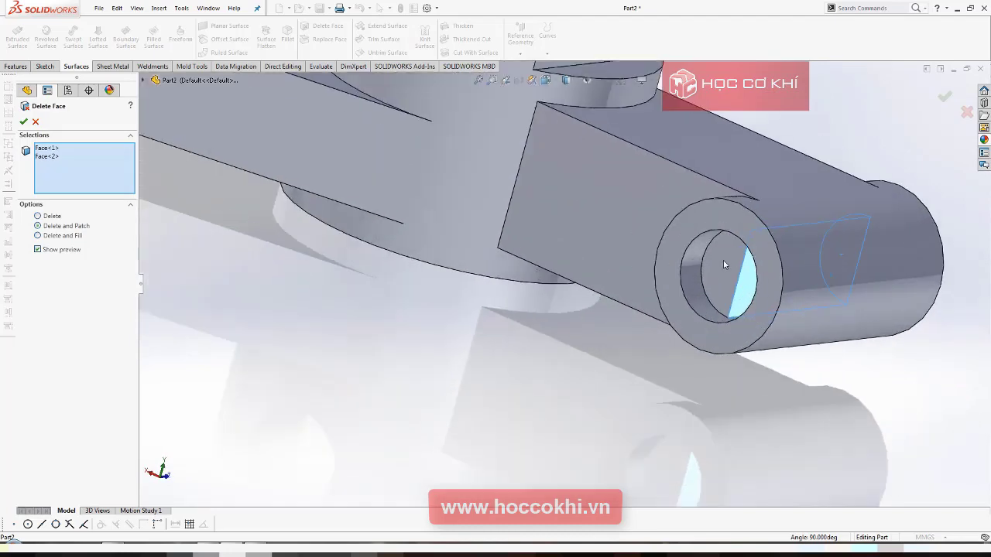
pyautogui.click(685, 315)
# Delete and patch those faces as DeleteFace1, then orbit to check the clean hole.
pyautogui.scroll(5, 686, 315)
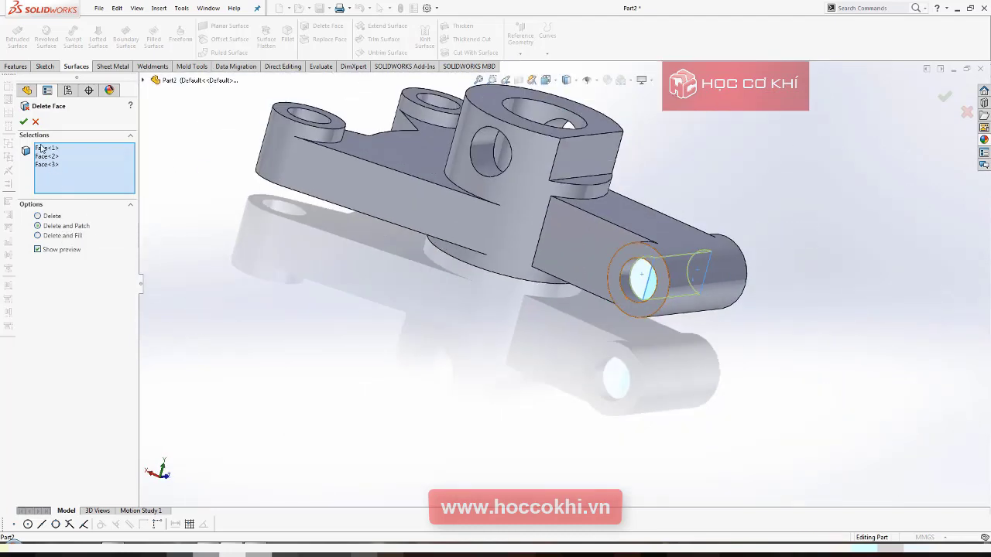
pyautogui.click(24, 122)
pyautogui.moveTo(736, 270)
pyautogui.mouseDown(button='middle')
pyautogui.moveTo(709, 250)
pyautogui.moveTo(542, 222)
pyautogui.moveTo(399, 220)
pyautogui.mouseUp(button='middle')
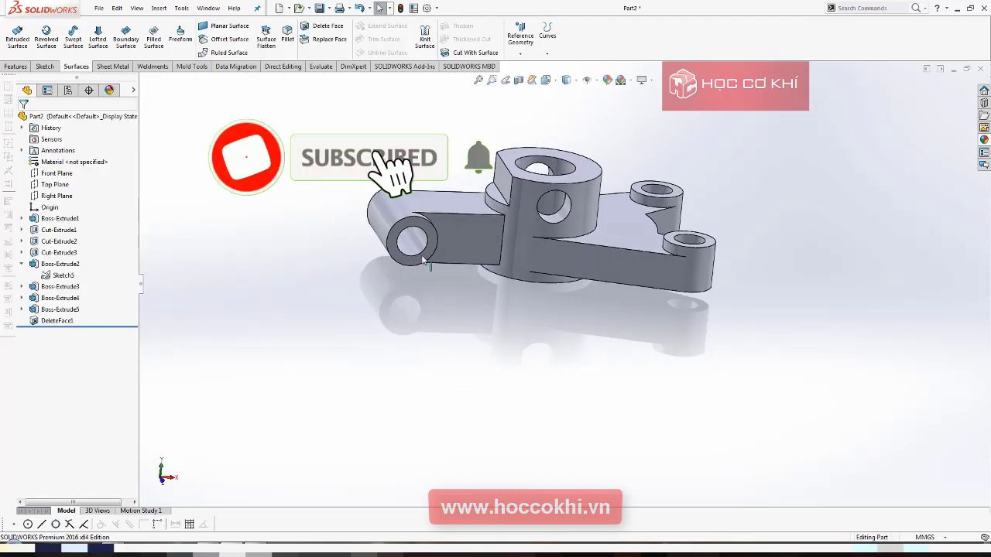
pyautogui.scroll(-3, 399, 220)
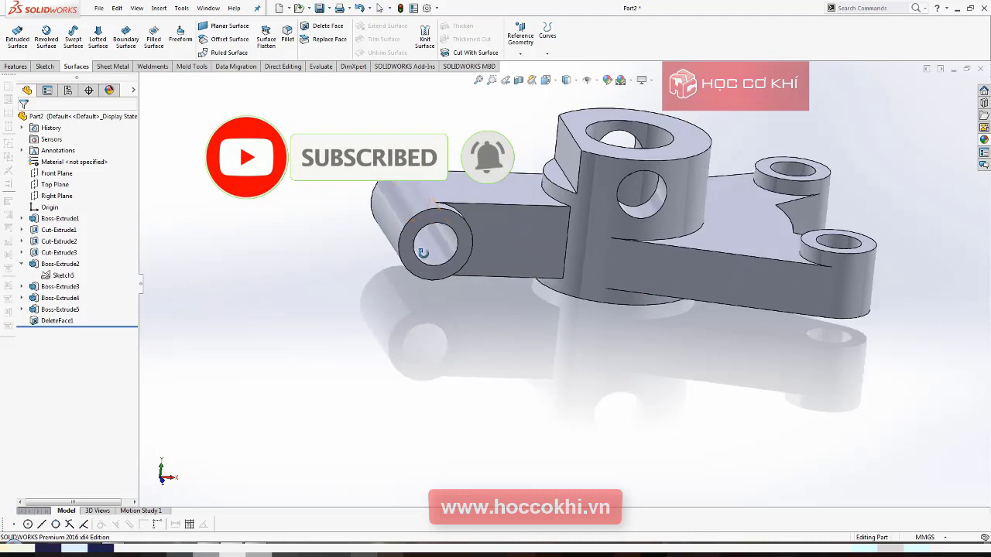
pyautogui.moveTo(404, 232)
pyautogui.mouseDown(button='middle')
pyautogui.moveTo(423, 249)
pyautogui.moveTo(322, 237)
pyautogui.moveTo(331, 246)
pyautogui.mouseUp(button='middle')
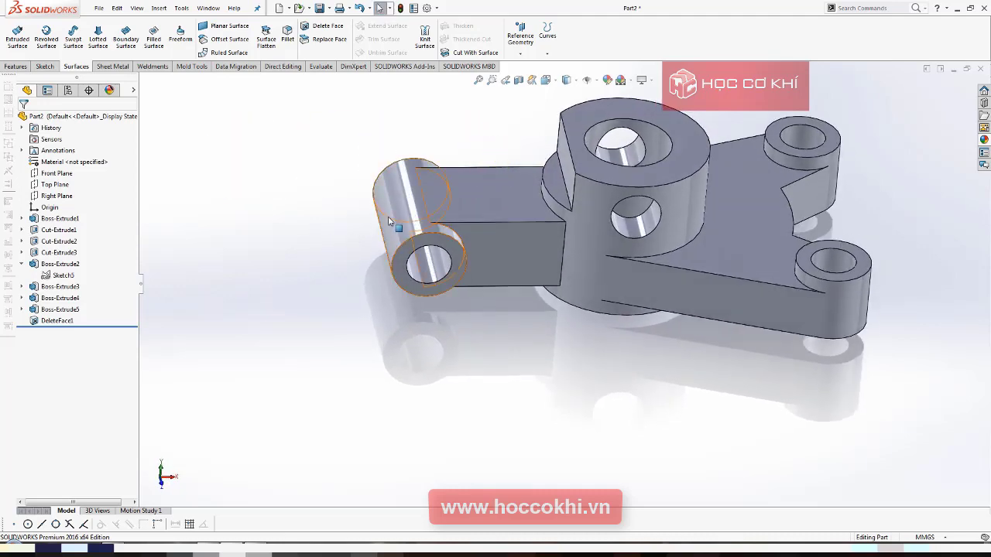
# Start a new sketch on the Front Plane, checking the PDF drawing for reference.
pyautogui.click(53, 173)
pyautogui.click(62, 163)
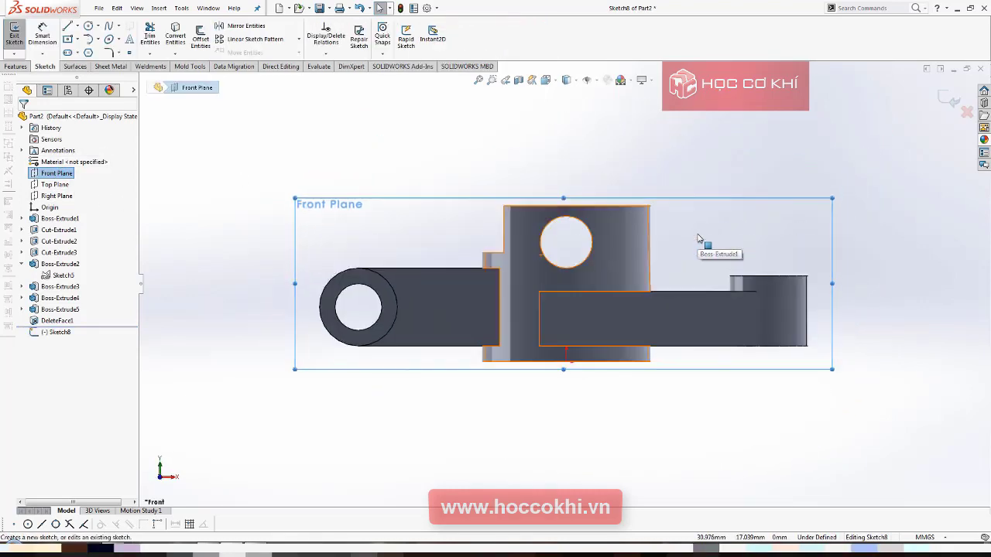
pyautogui.hotkey('alt', 'Tab')
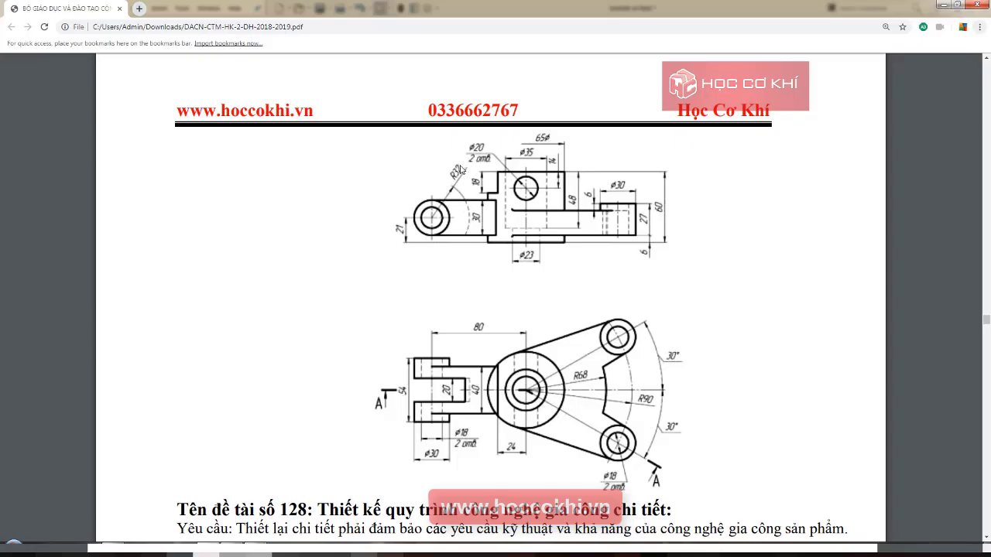
pyautogui.hotkey('alt', 'Tab')
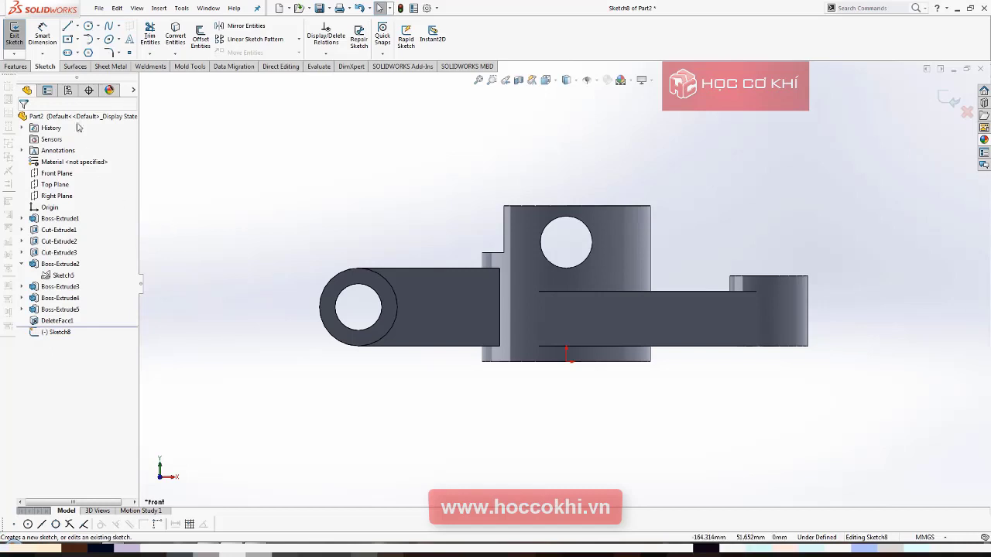
# Draw a circle concentric with the lug's bore and dimension it Ø64.
pyautogui.click(89, 26)
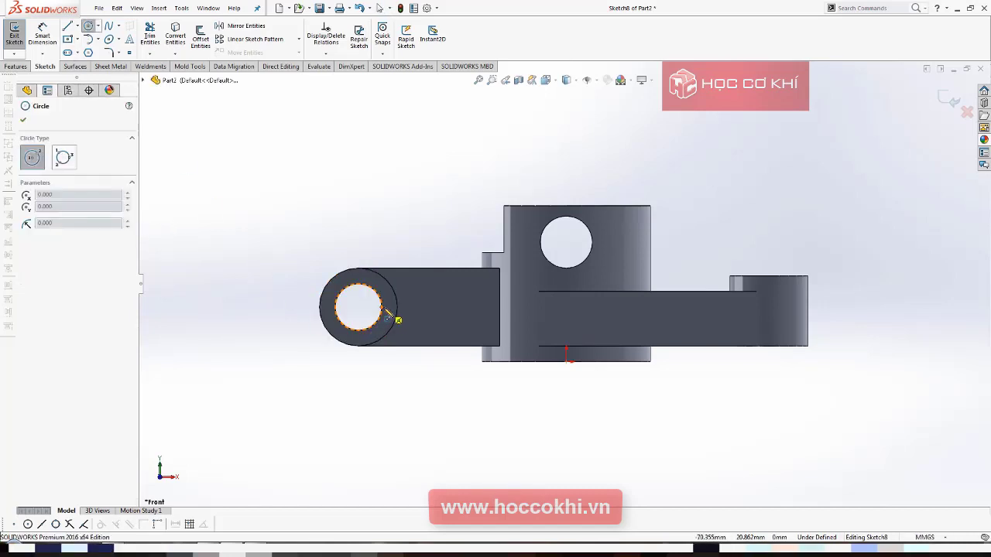
pyautogui.click(359, 308)
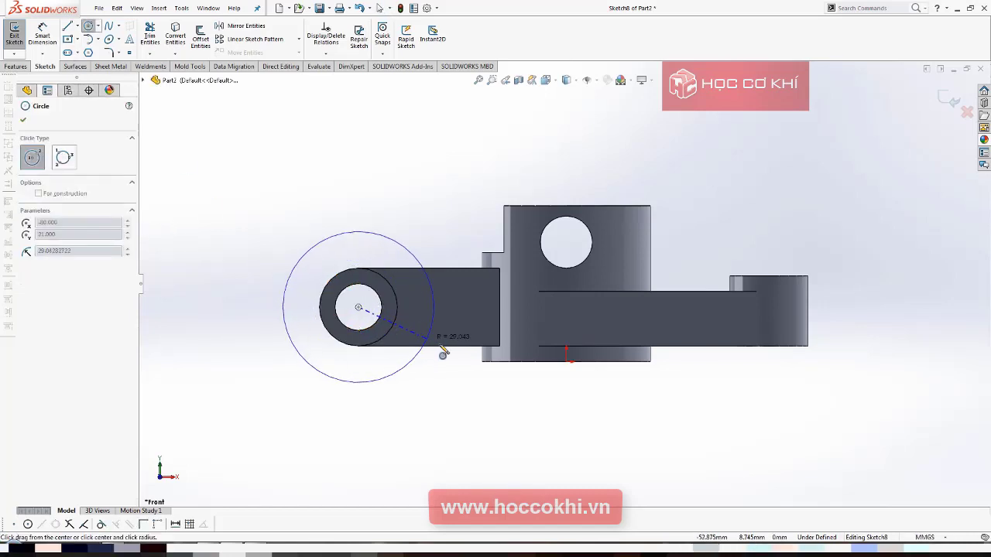
pyautogui.press('Escape')
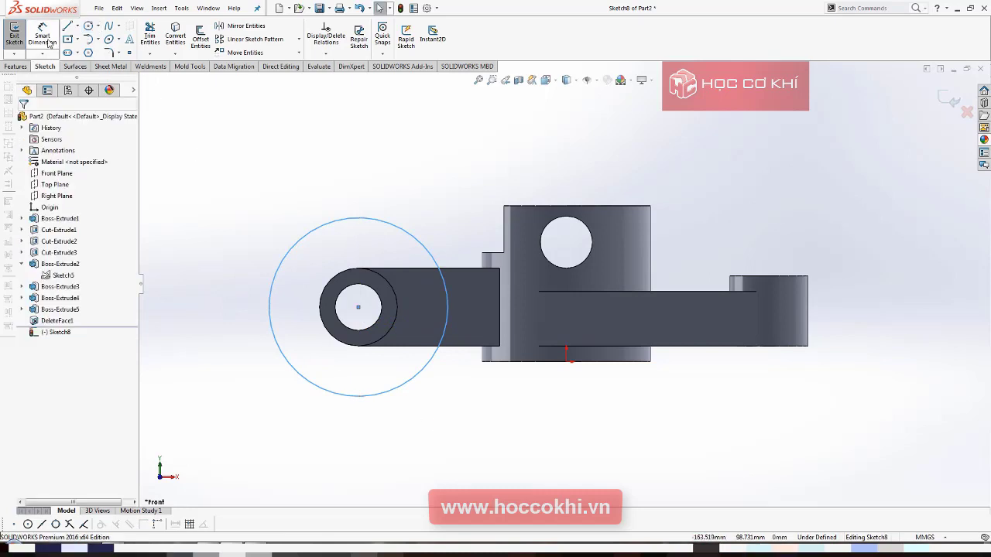
pyautogui.click(42, 35)
pyautogui.click(272, 279)
pyautogui.click(234, 300)
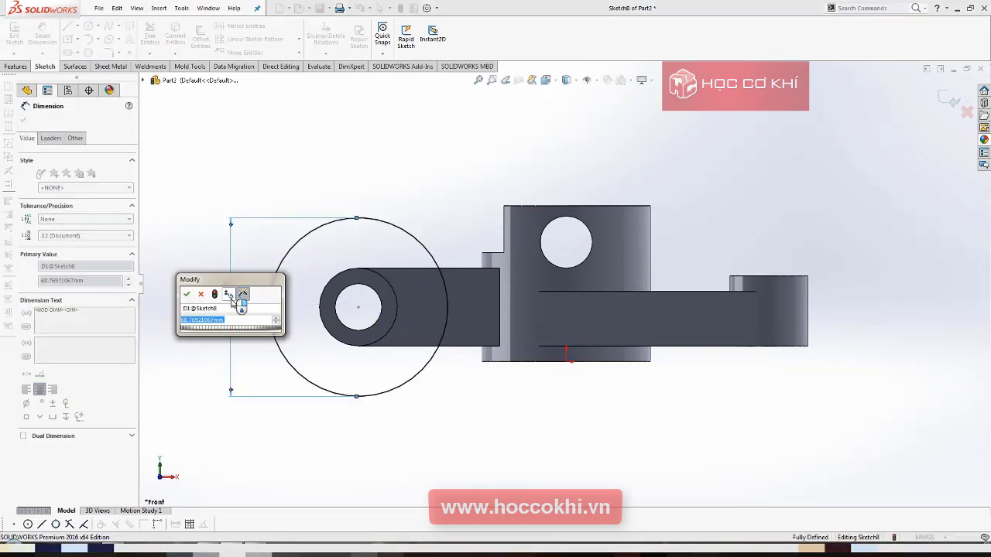
pyautogui.write('64')
pyautogui.press('Return')
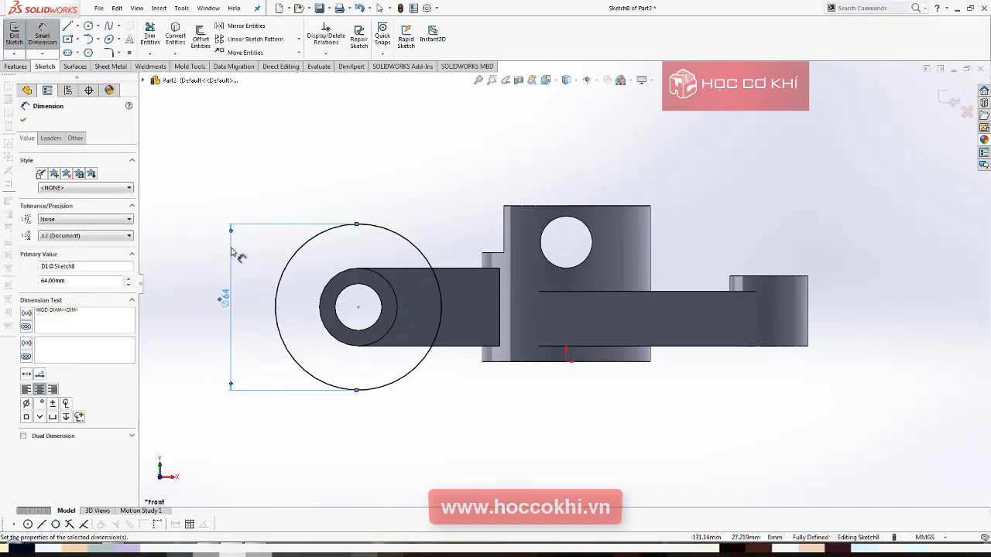
# Cut the Ø64 circle 20 mm mid-plane through the lug, forming the clevis slot (Cut-Extrude4).
pyautogui.click(17, 67)
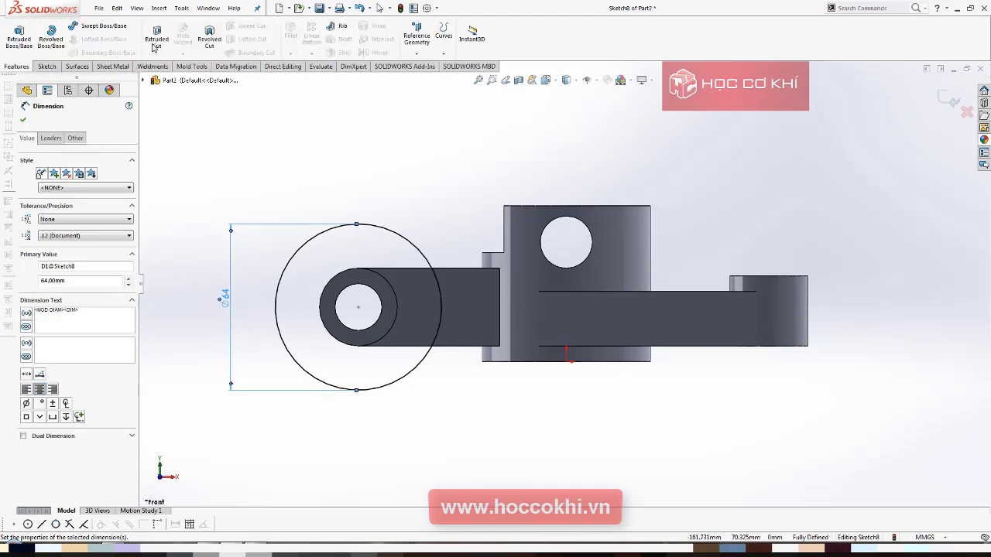
pyautogui.click(156, 38)
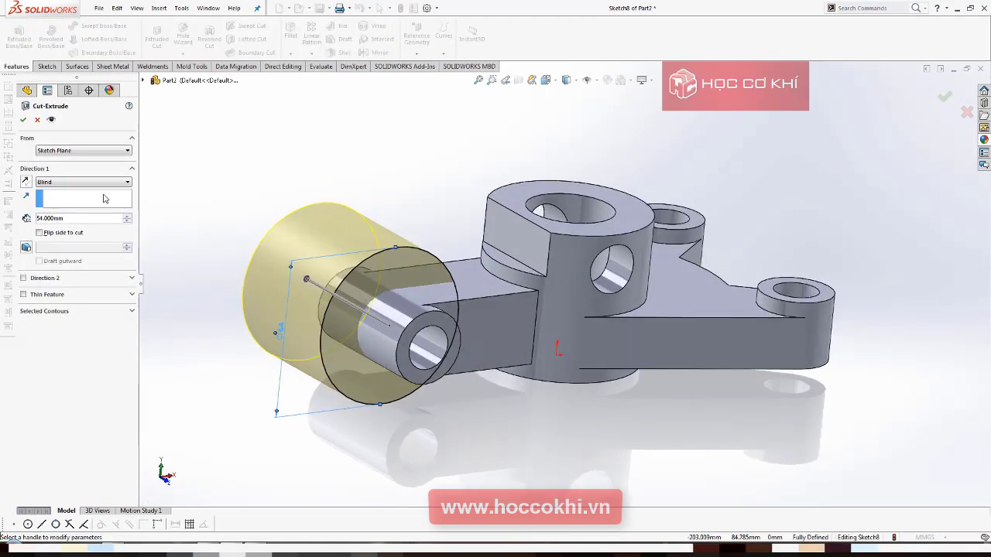
pyautogui.click(100, 181)
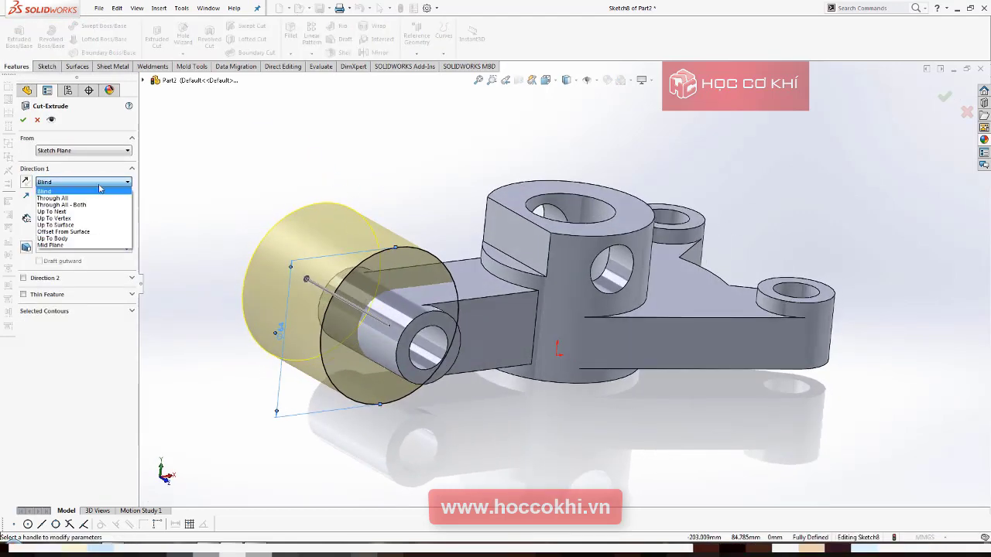
pyautogui.click(75, 250)
pyautogui.hotkey('alt', 'Tab')
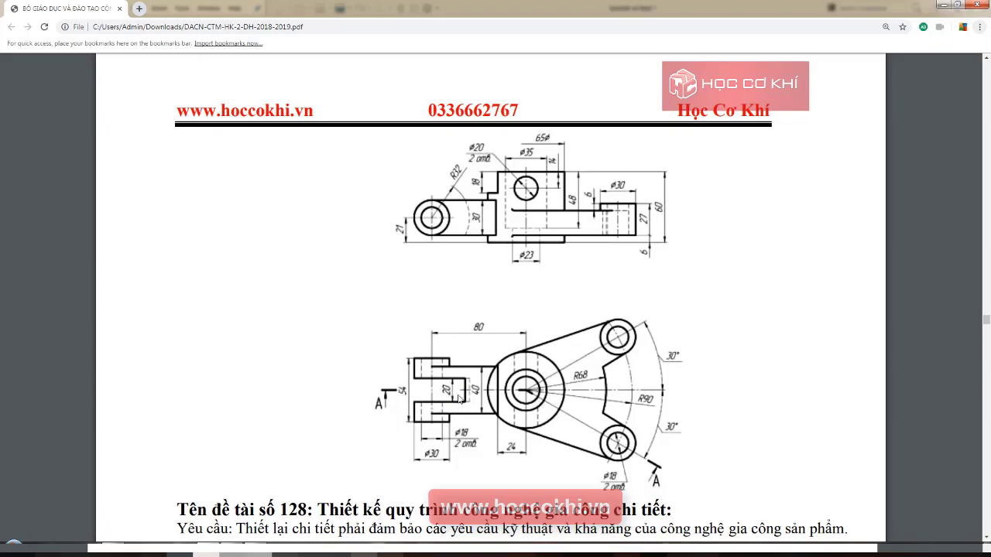
pyautogui.hotkey('alt', 'Tab')
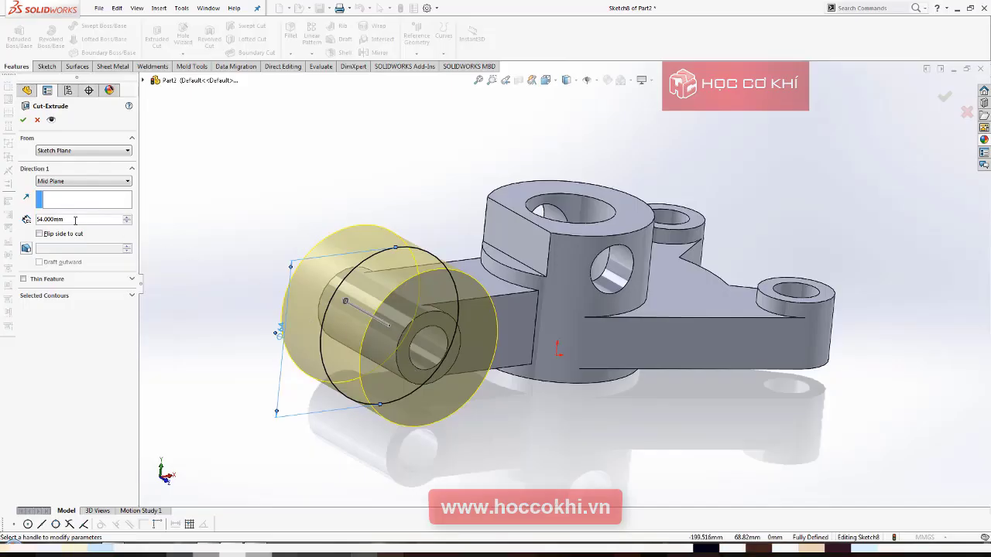
pyautogui.write('20')
pyautogui.press('Return')
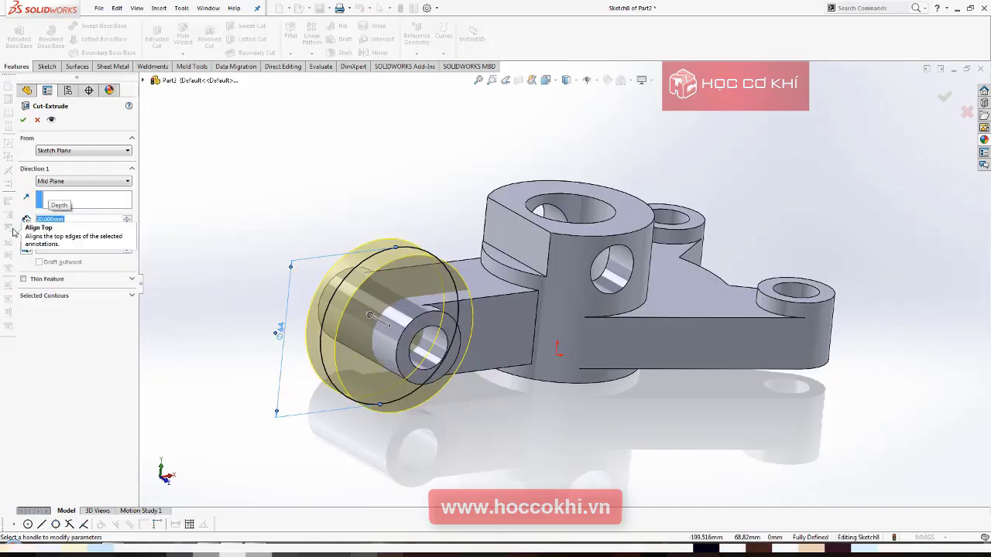
pyautogui.click(23, 120)
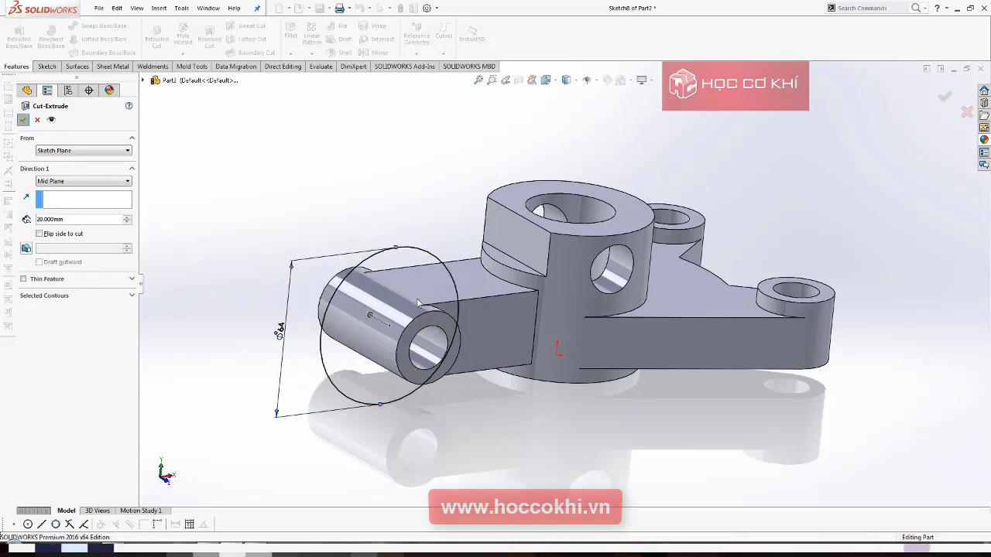
pyautogui.moveTo(551, 379)
pyautogui.mouseDown(button='middle')
pyautogui.moveTo(549, 411)
pyautogui.moveTo(593, 431)
pyautogui.moveTo(537, 376)
pyautogui.moveTo(534, 299)
pyautogui.moveTo(557, 226)
pyautogui.moveTo(549, 291)
pyautogui.moveTo(572, 301)
pyautogui.moveTo(593, 290)
pyautogui.mouseUp(button='middle')
pyautogui.scroll(2, 534, 340)
pyautogui.scroll(2, 530, 329)
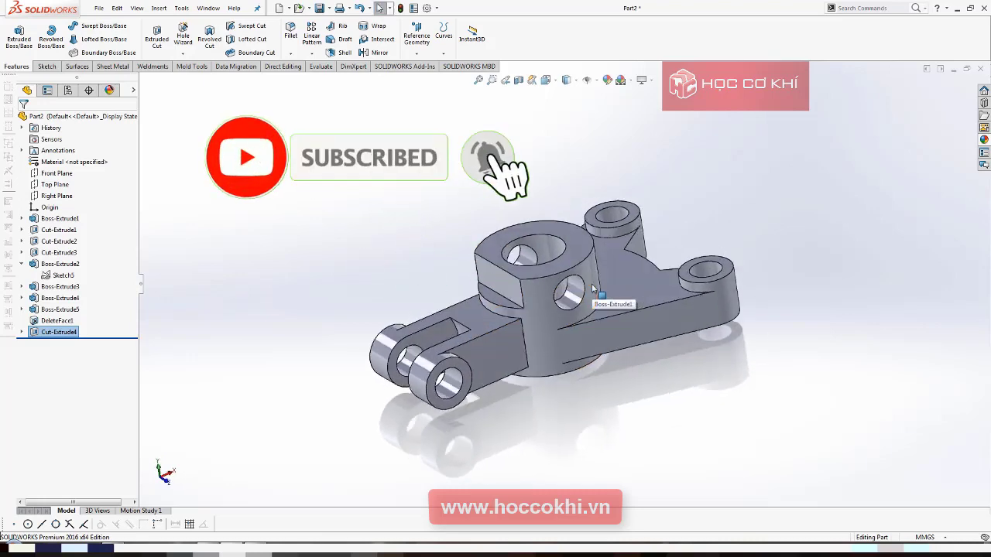
pyautogui.hotkey('ctrl', '7')
pyautogui.hotkey('alt', 'Tab')
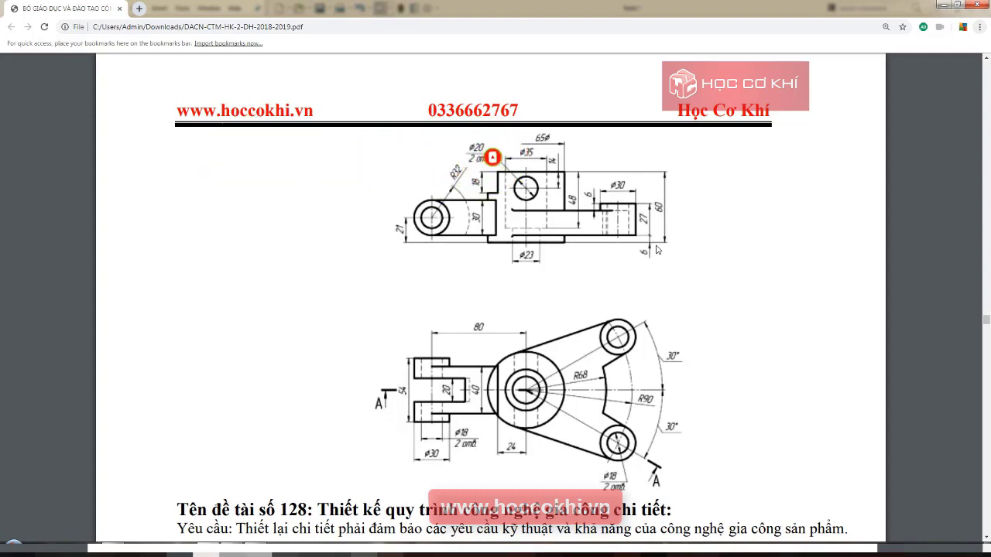
pyautogui.hotkey('alt', 'Tab')
pyautogui.moveTo(601, 274); pyautogui.dragTo(585, 105, button='middle')
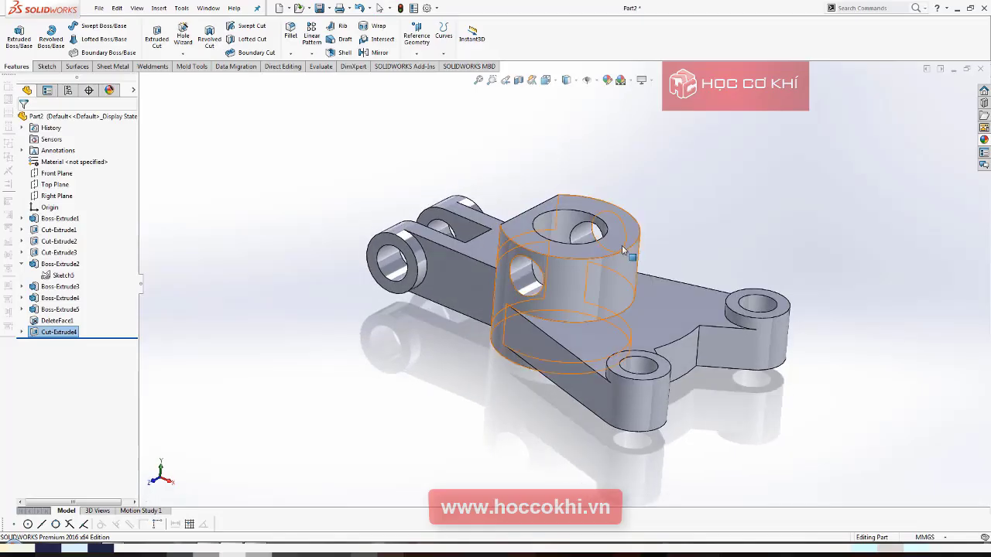
pyautogui.click(576, 81)
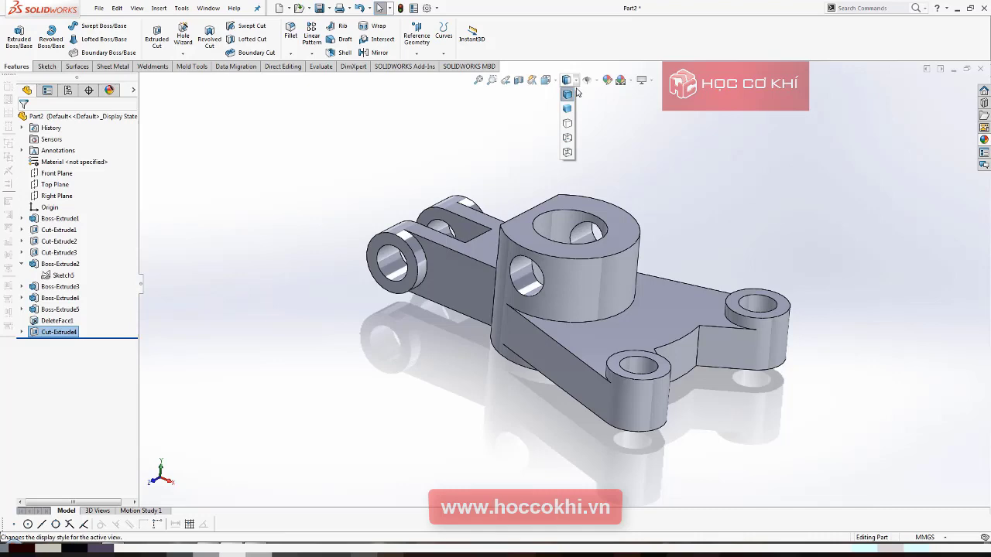
pyautogui.click(566, 140)
pyautogui.hotkey('ctrl', '1')
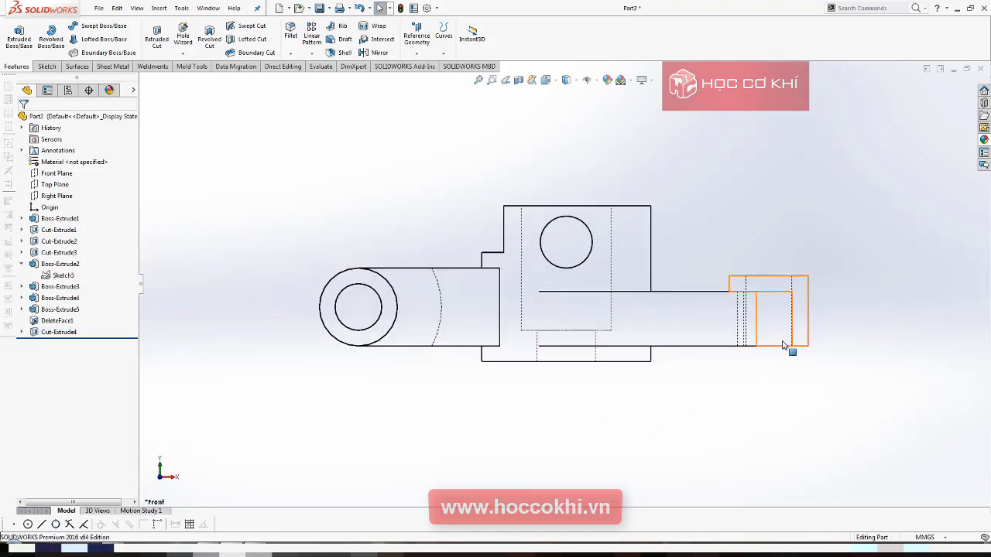
pyautogui.hotkey('alt', 'Tab')
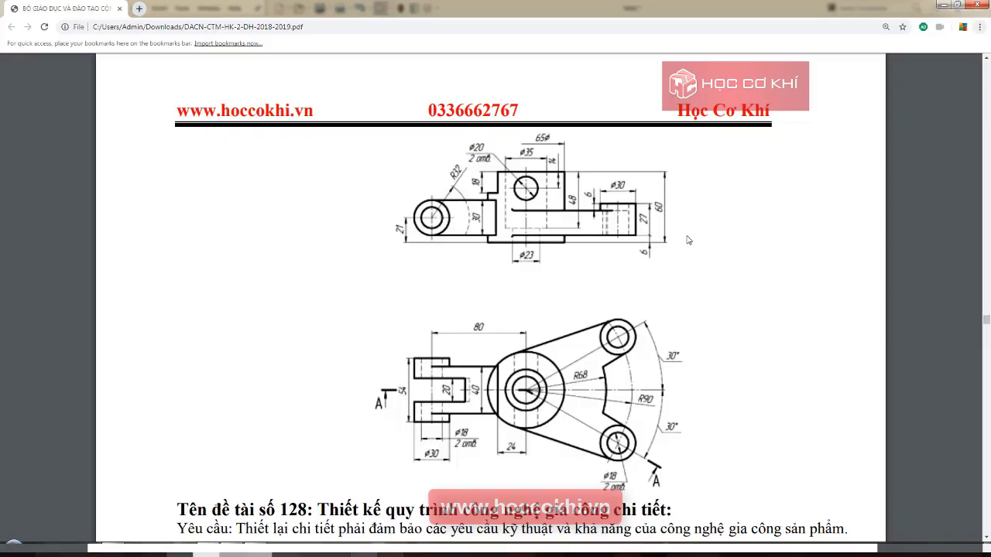
pyautogui.hotkey('alt', 'Tab')
pyautogui.scroll(-2, 815, 295)
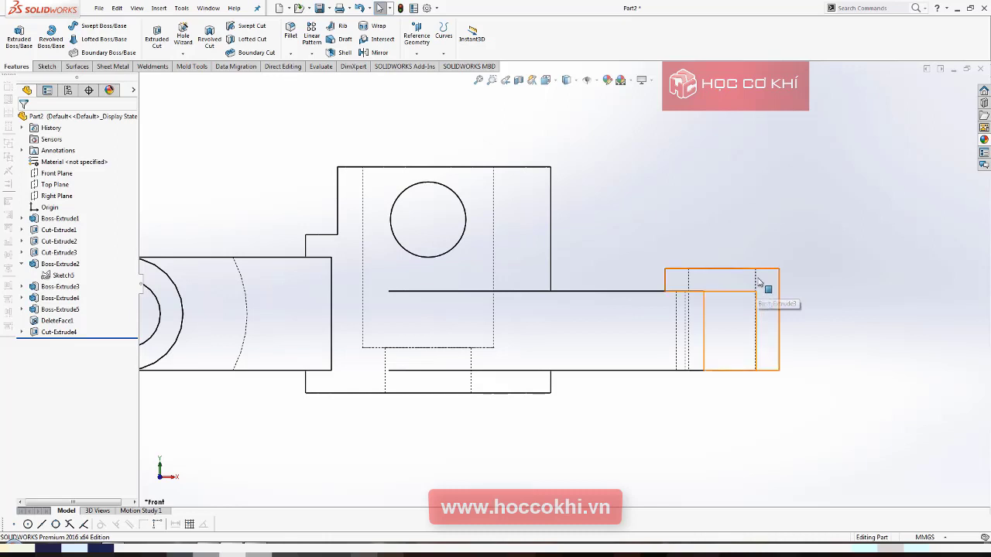
pyautogui.hotkey('alt', 'Tab')
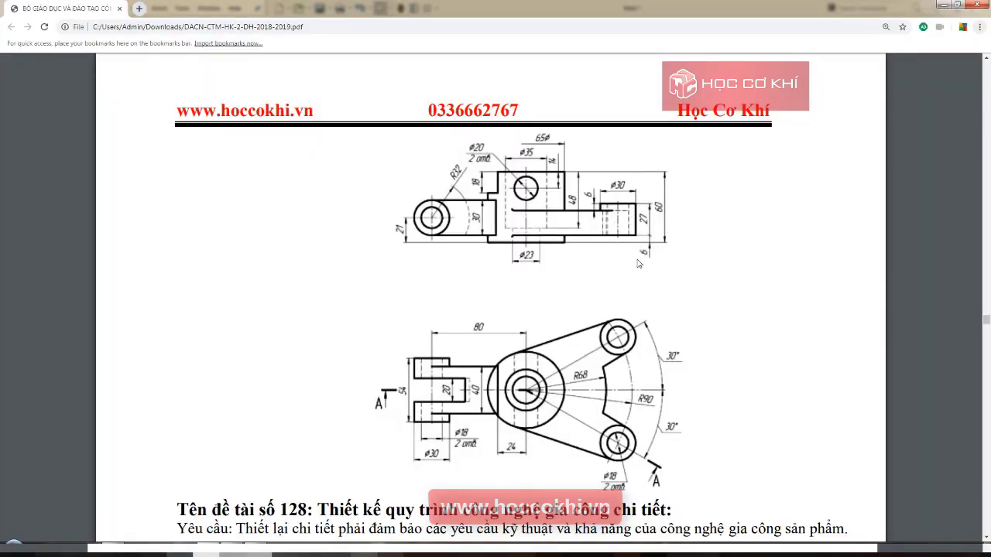
pyautogui.hotkey('alt', 'Tab')
pyautogui.scroll(2, 576, 306)
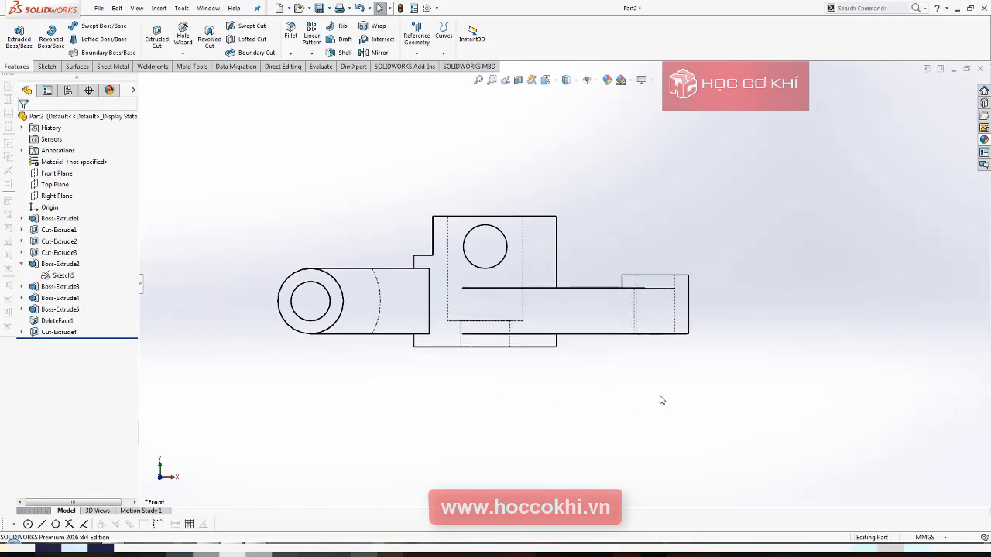
pyautogui.hotkey('alt', 'Tab')
pyautogui.hotkey('alt', 'Tab')
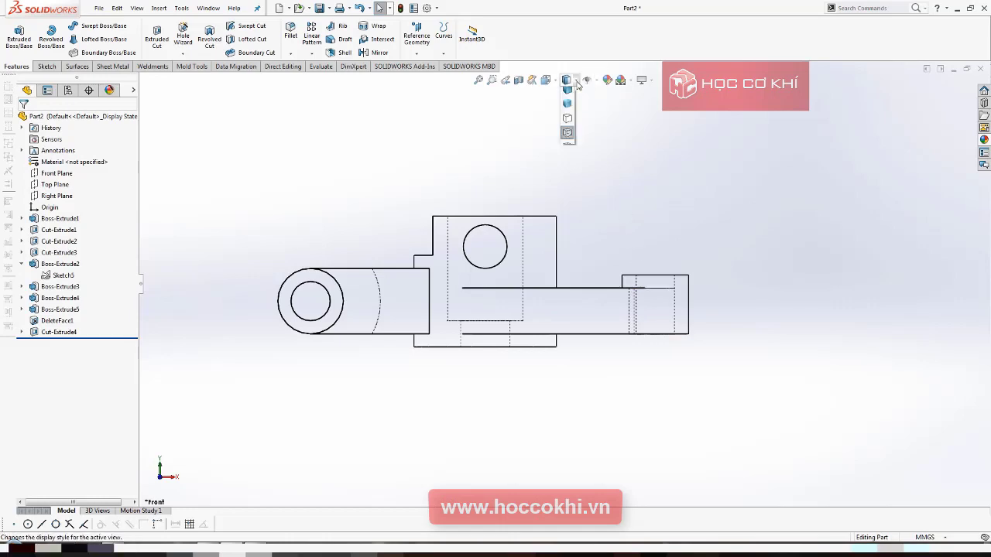
pyautogui.click(568, 89)
pyautogui.moveTo(601, 315)
pyautogui.mouseDown(button='middle')
pyautogui.moveTo(639, 345)
pyautogui.moveTo(637, 387)
pyautogui.mouseUp(button='middle')
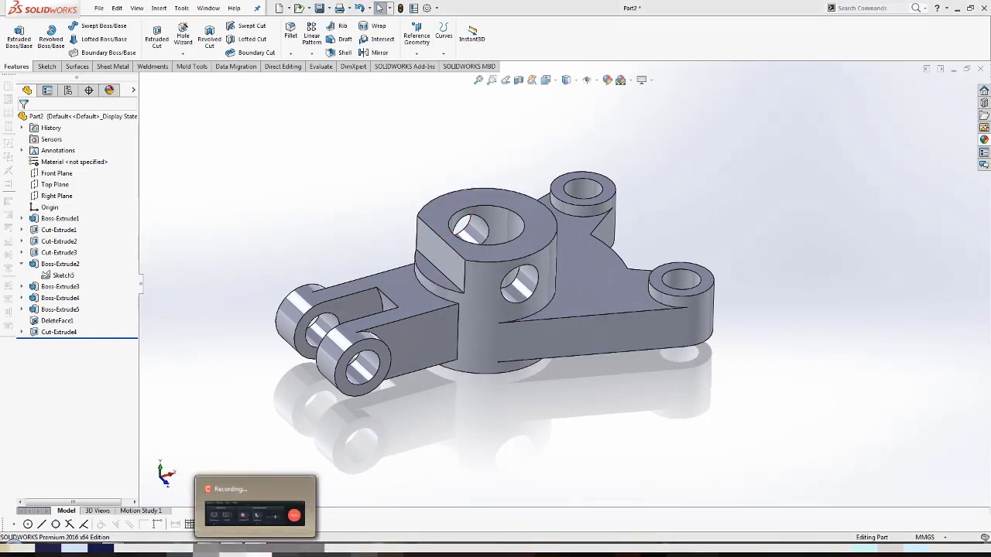
pyautogui.click(255, 511)
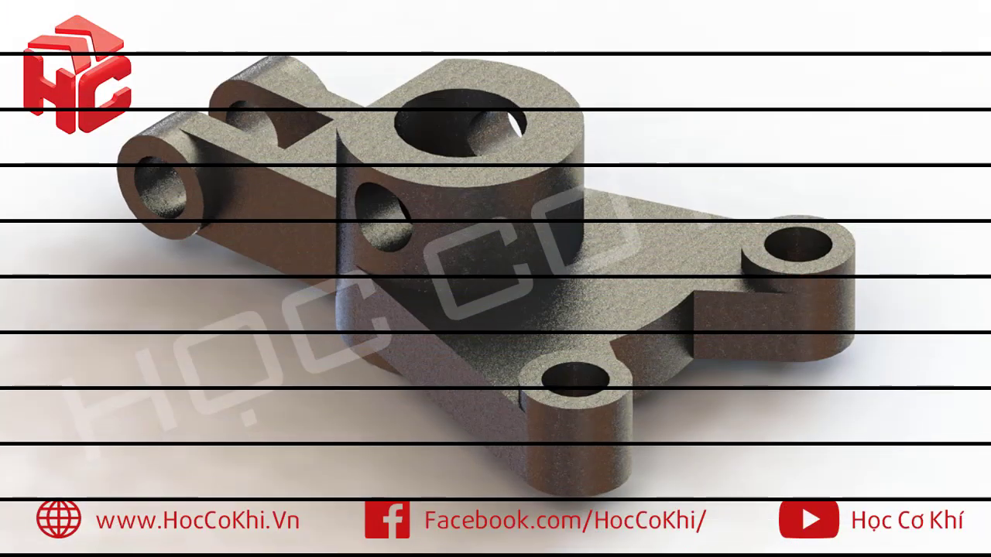